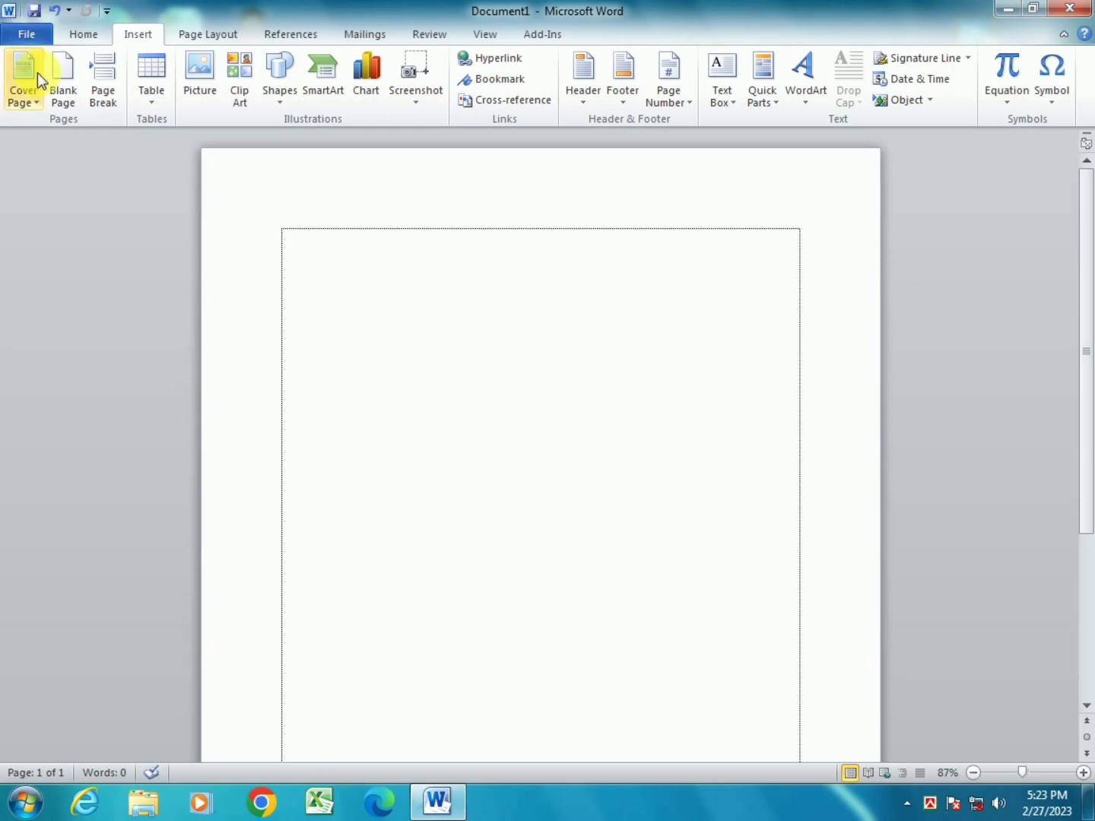
Insert the built-in Contrast cover page and look over its title, abstract and company detail placeholders.
{"action": "left_click", "coordinate": [31, 101]}
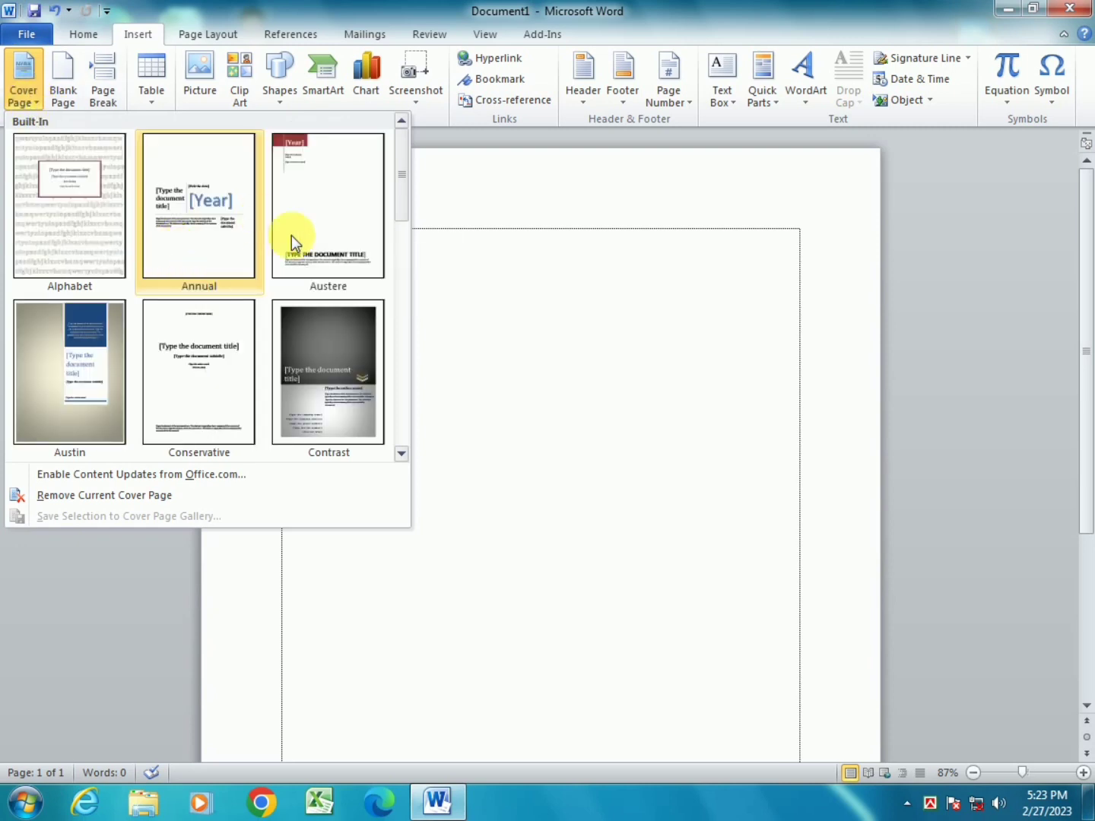
{"action": "left_click", "coordinate": [323, 367]}
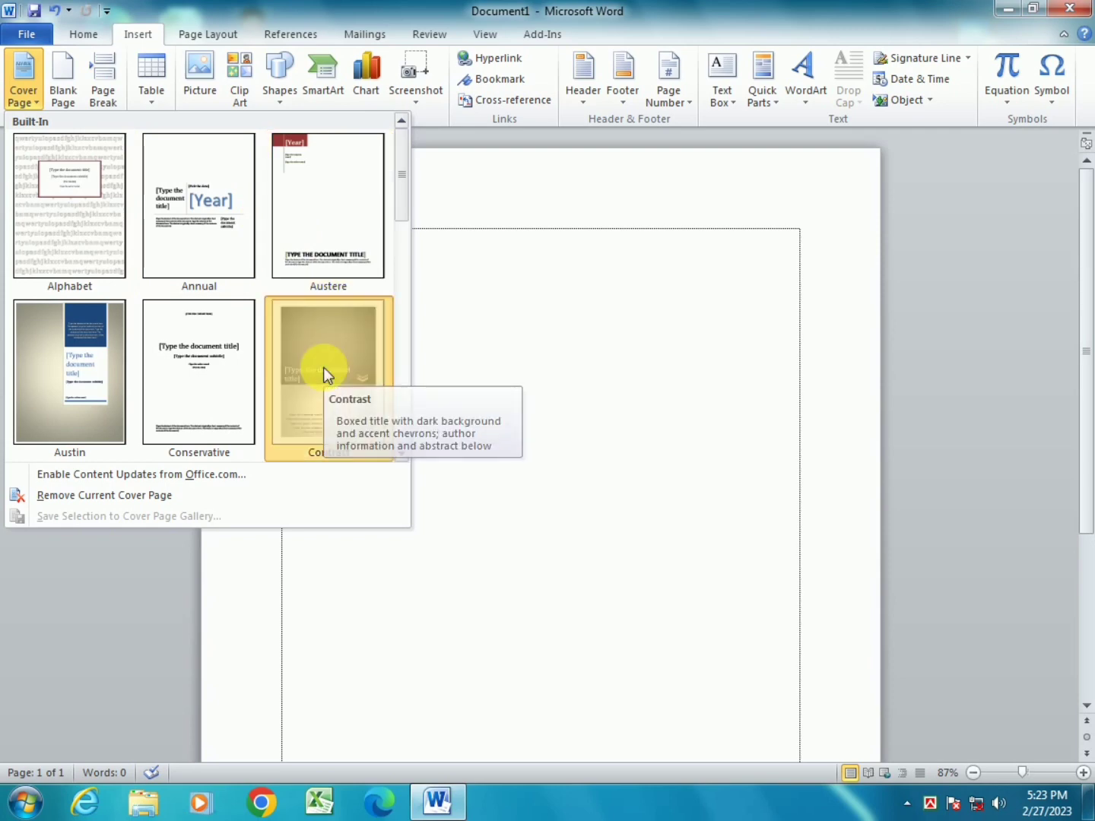
{"action": "scroll", "coordinate": [349, 355], "scroll_direction": "down", "scroll_amount": 3}
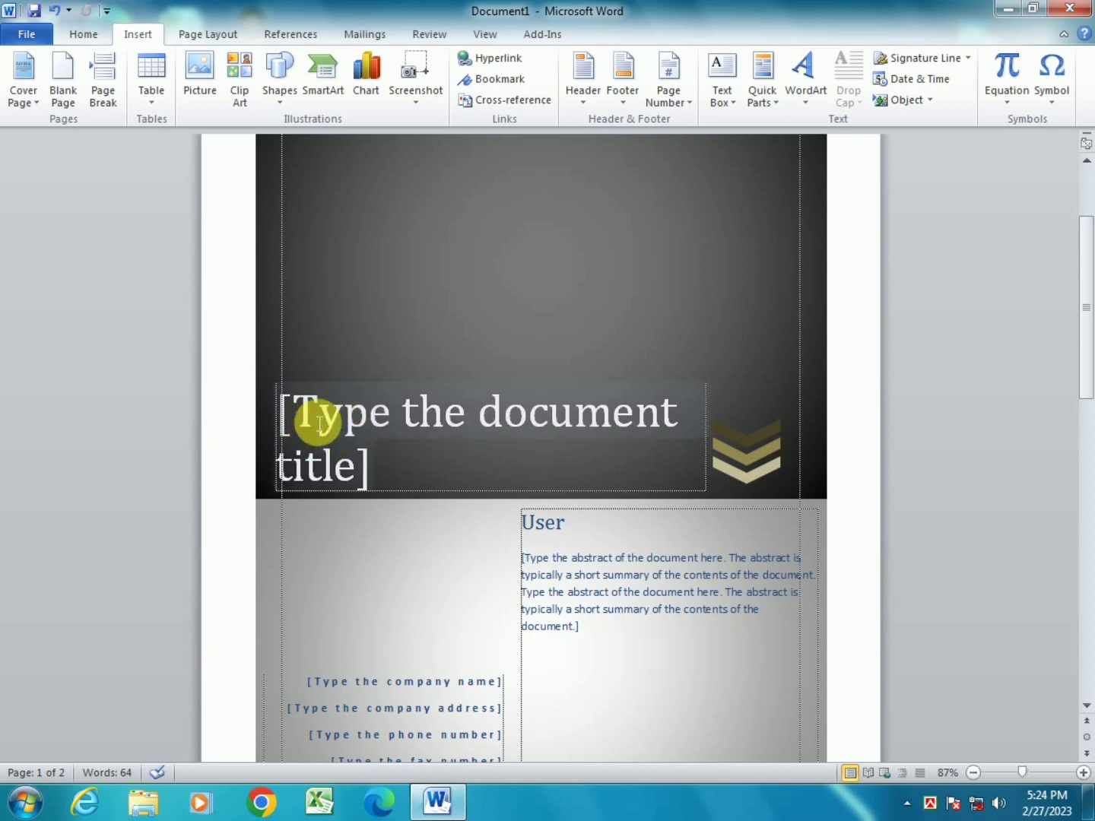
{"action": "left_click", "coordinate": [312, 423]}
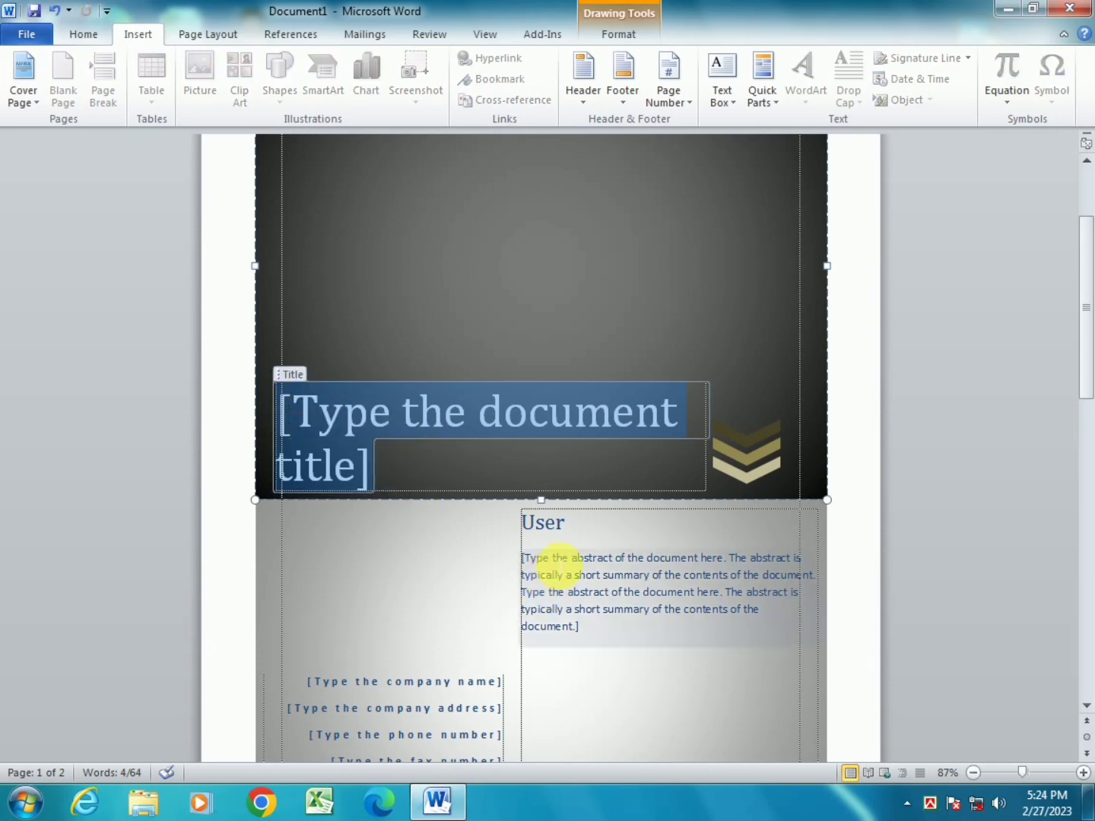
{"action": "scroll", "coordinate": [598, 544], "scroll_direction": "down", "scroll_amount": 3}
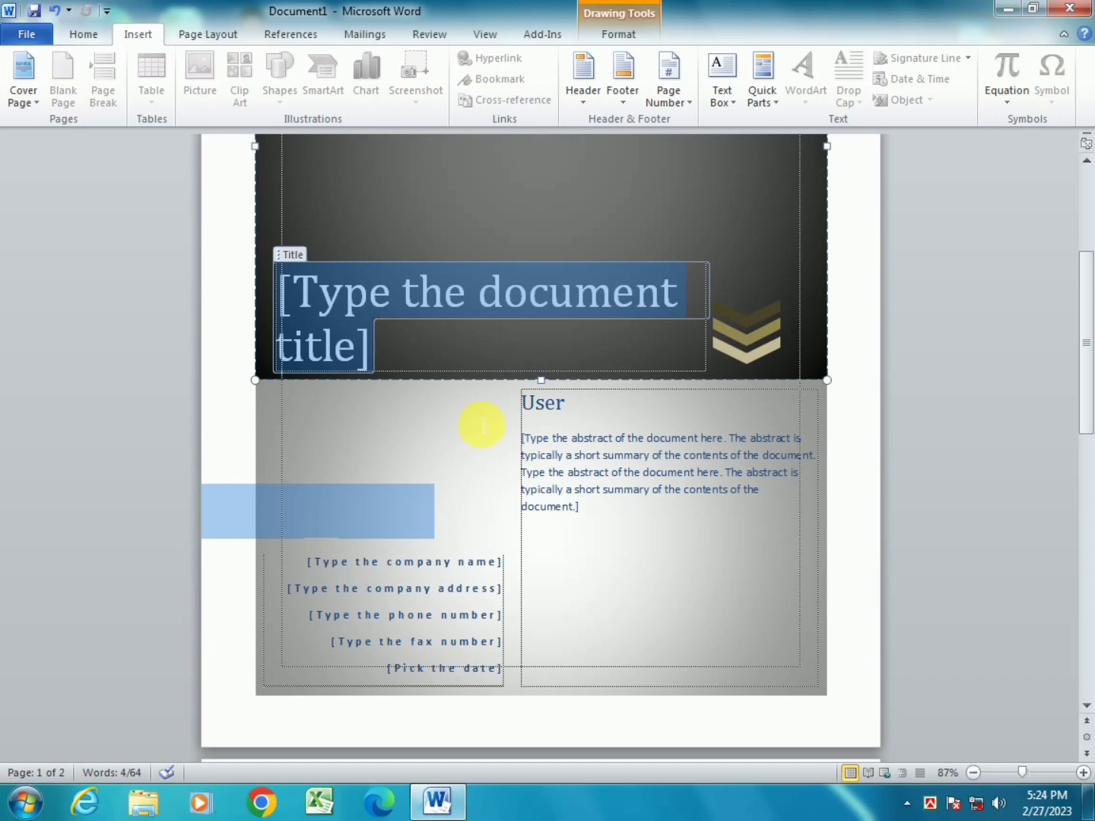
{"action": "scroll", "coordinate": [396, 315], "scroll_direction": "up", "scroll_amount": 3}
{"action": "scroll", "coordinate": [510, 432], "scroll_direction": "up", "scroll_amount": 1}
{"action": "scroll", "coordinate": [510, 432], "scroll_direction": "up", "scroll_amount": 3}
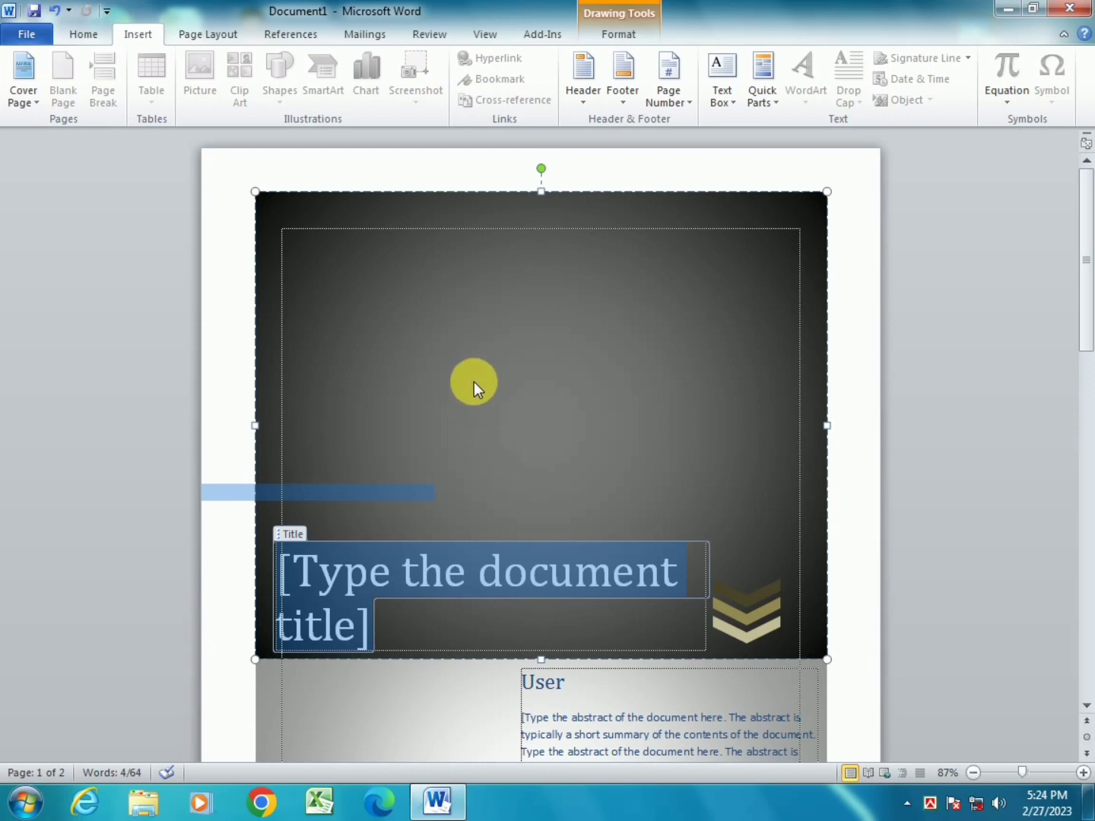
Remove the current cover page from the document.
{"action": "left_click", "coordinate": [36, 105]}
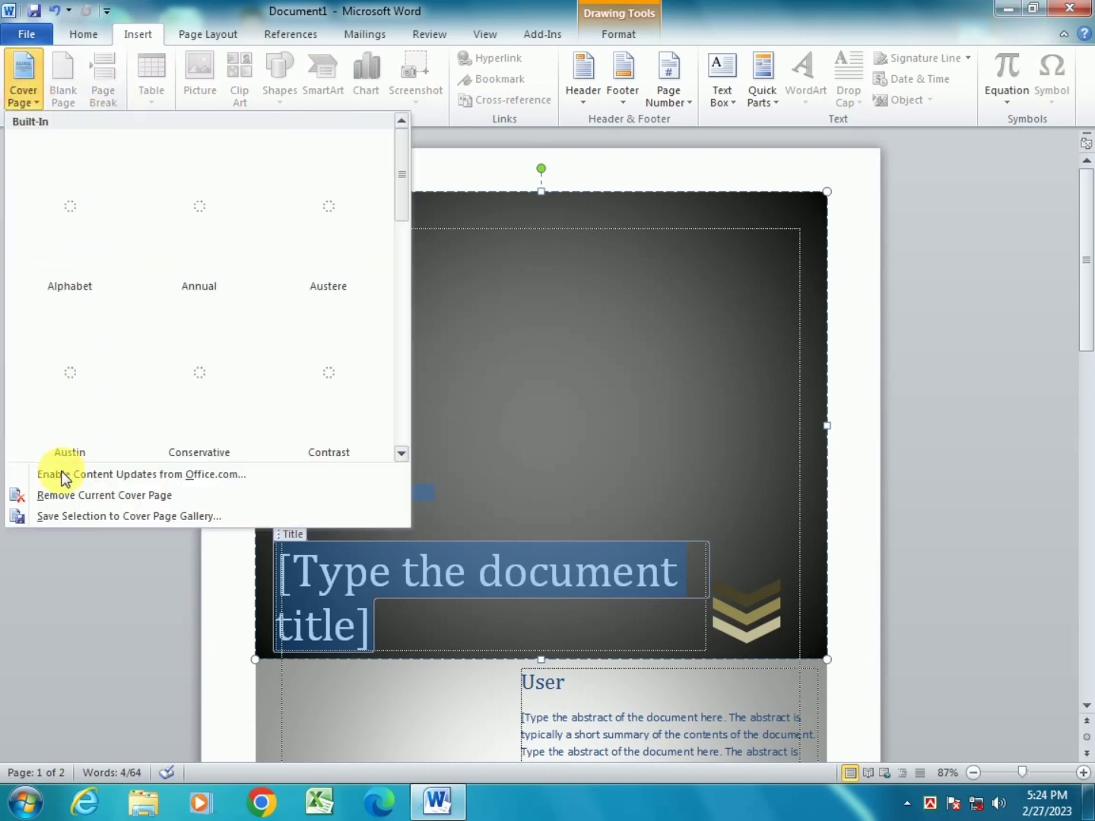
{"action": "left_click", "coordinate": [78, 495]}
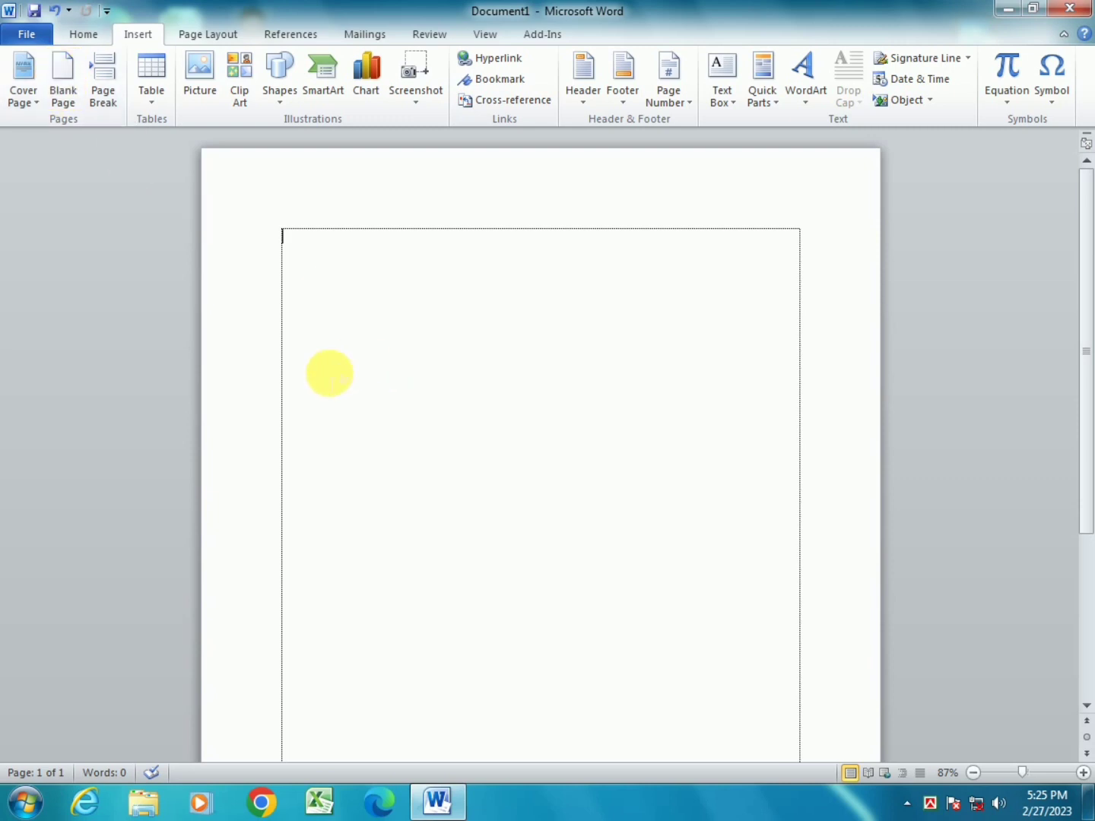
Enter the sample text "sdklfjskldjflskdjflskjflskdjflskdjflksdjf" at the start of the empty page.
{"action": "type", "text": "sdklfjskldjflskdjflskjflskdjflskdjflks"}
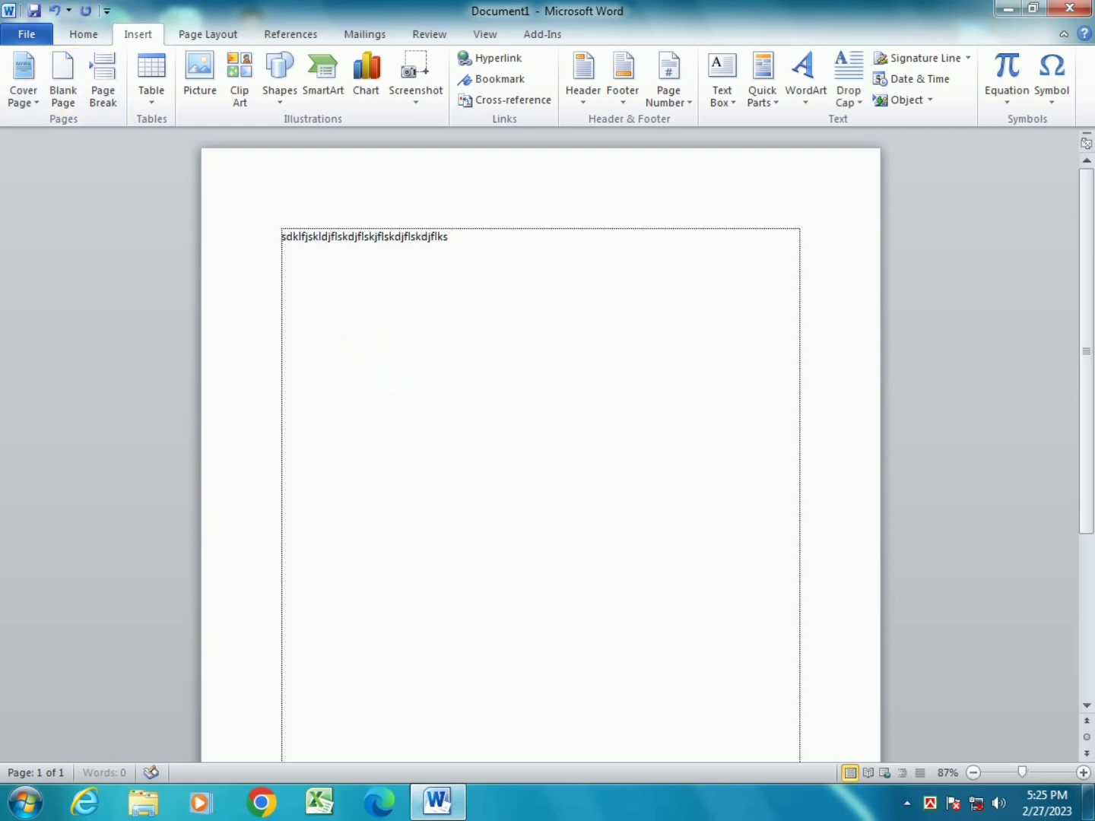
{"action": "type", "text": "djf"}
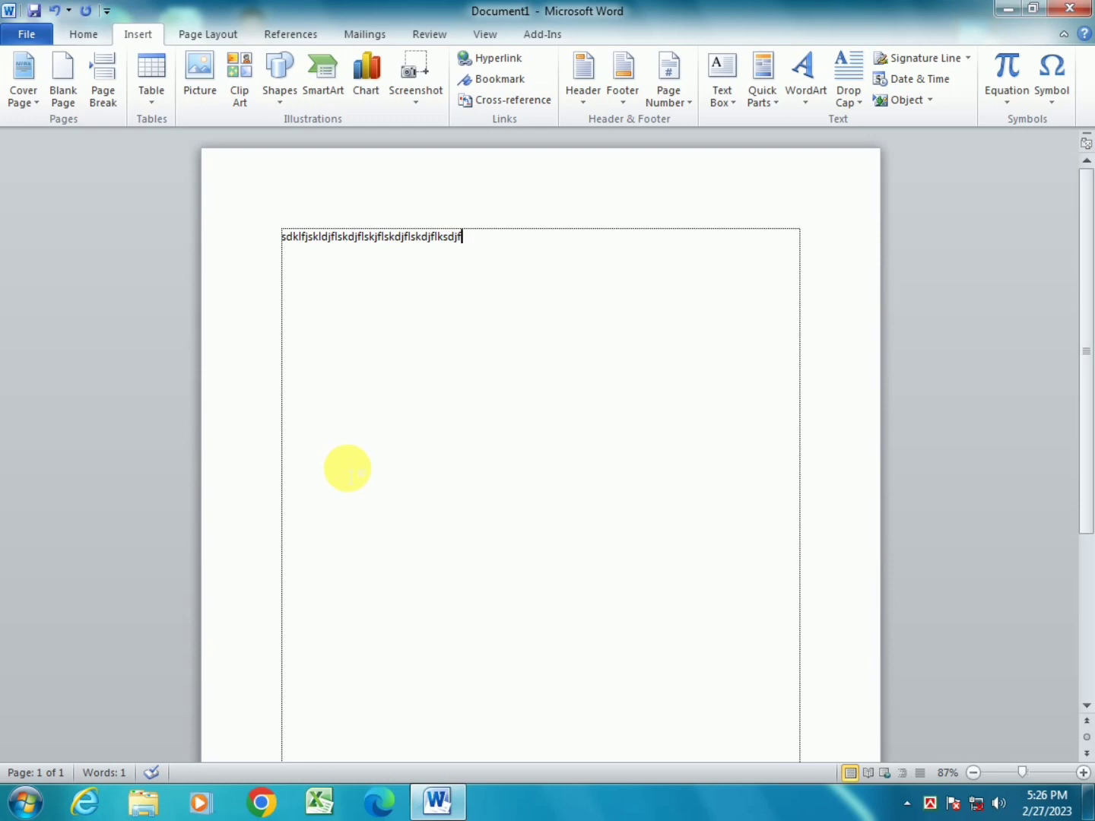
Insert a blank page after the sample text, look over the pages, and delete the added page.
{"action": "left_click", "coordinate": [66, 95]}
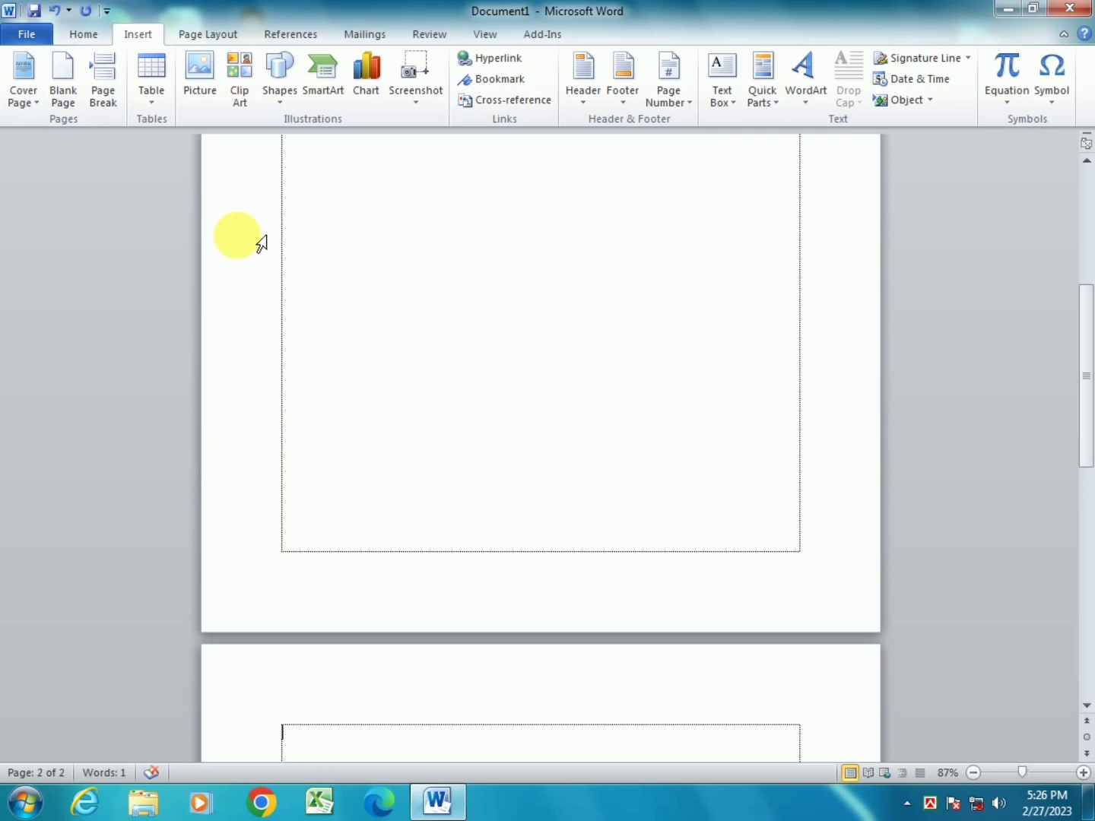
{"action": "scroll", "coordinate": [373, 254], "scroll_direction": "up", "scroll_amount": 5}
{"action": "scroll", "coordinate": [375, 258], "scroll_direction": "down", "scroll_amount": 10}
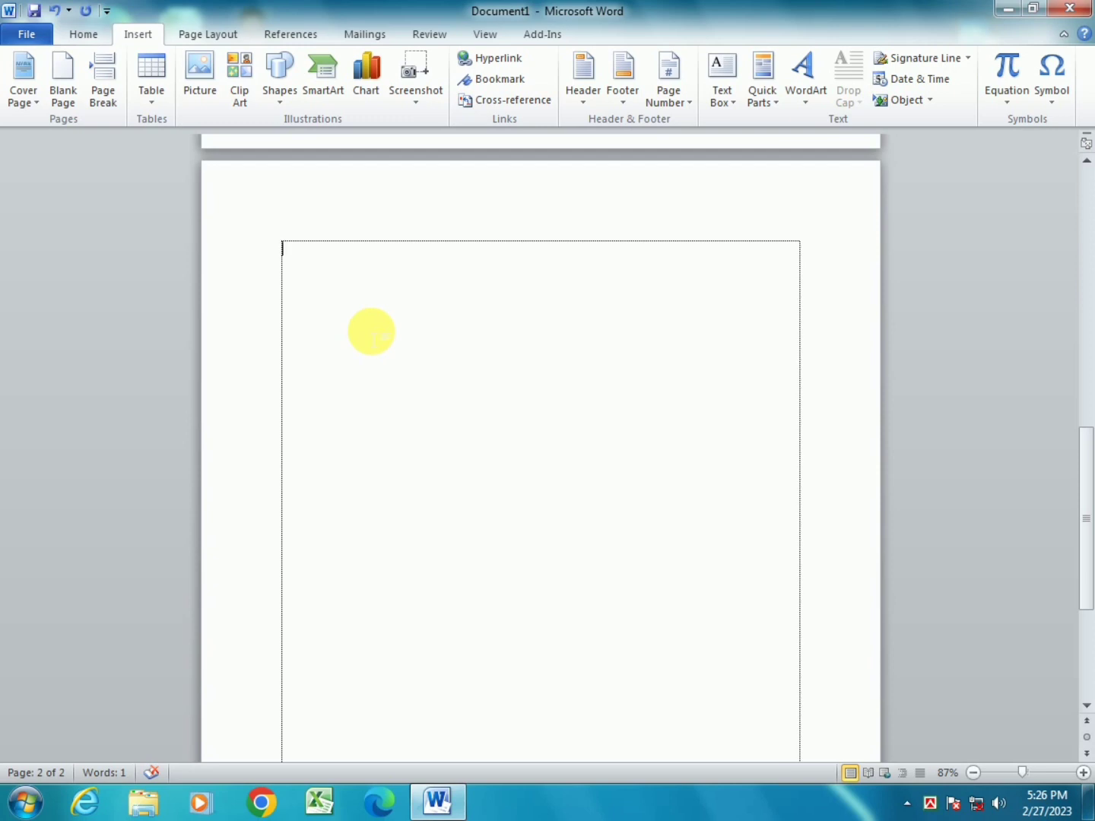
{"action": "scroll", "coordinate": [388, 334], "scroll_direction": "up", "scroll_amount": 18}
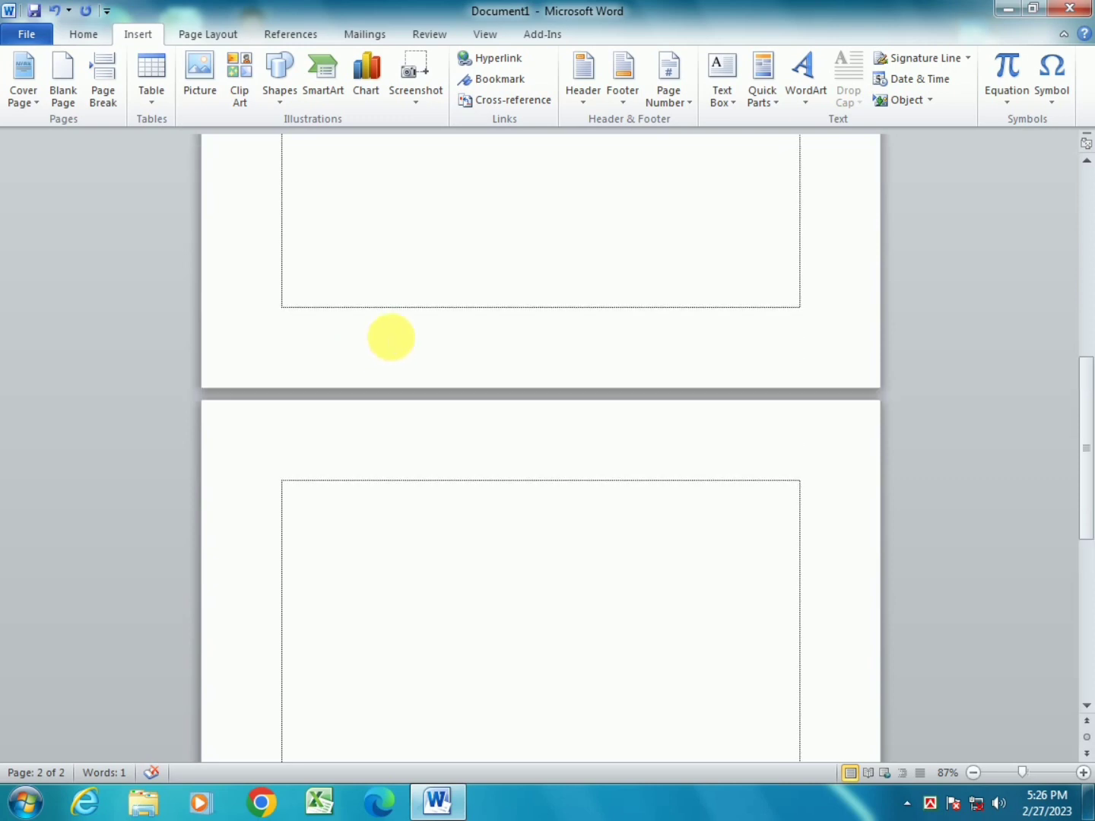
{"action": "scroll", "coordinate": [408, 376], "scroll_direction": "down", "scroll_amount": 18}
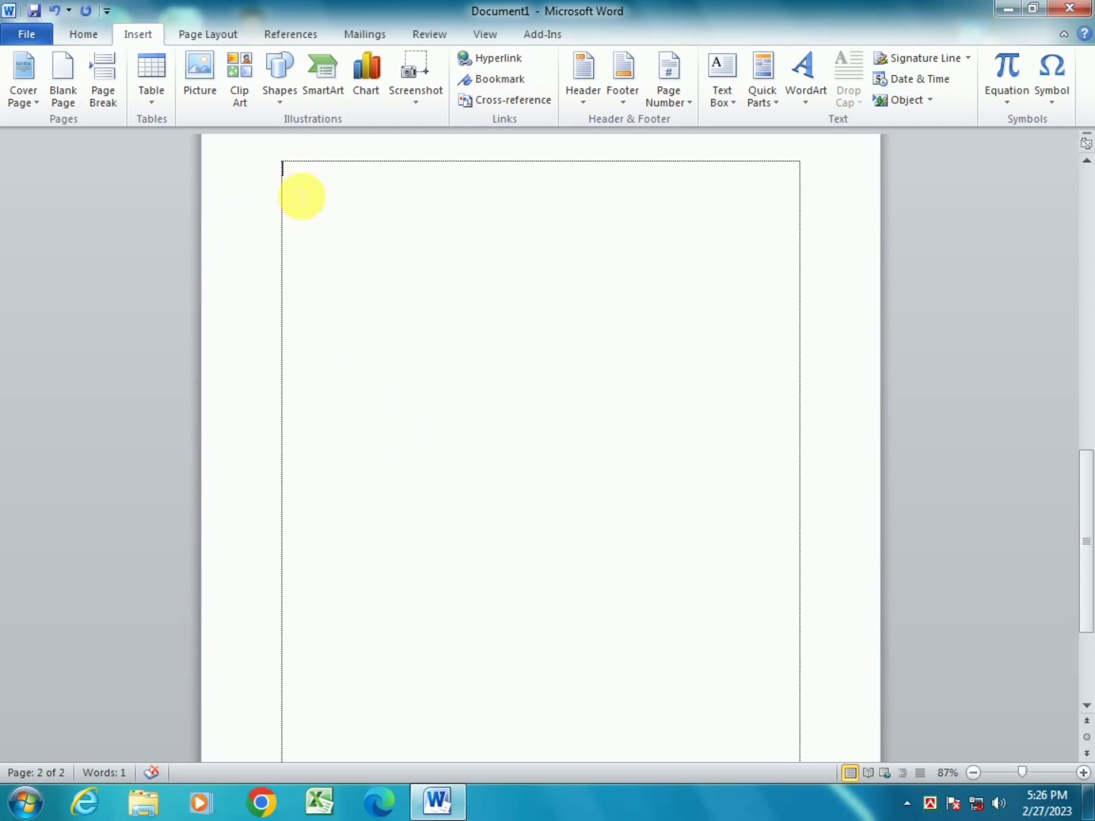
{"action": "key", "text": "BackSpace"}
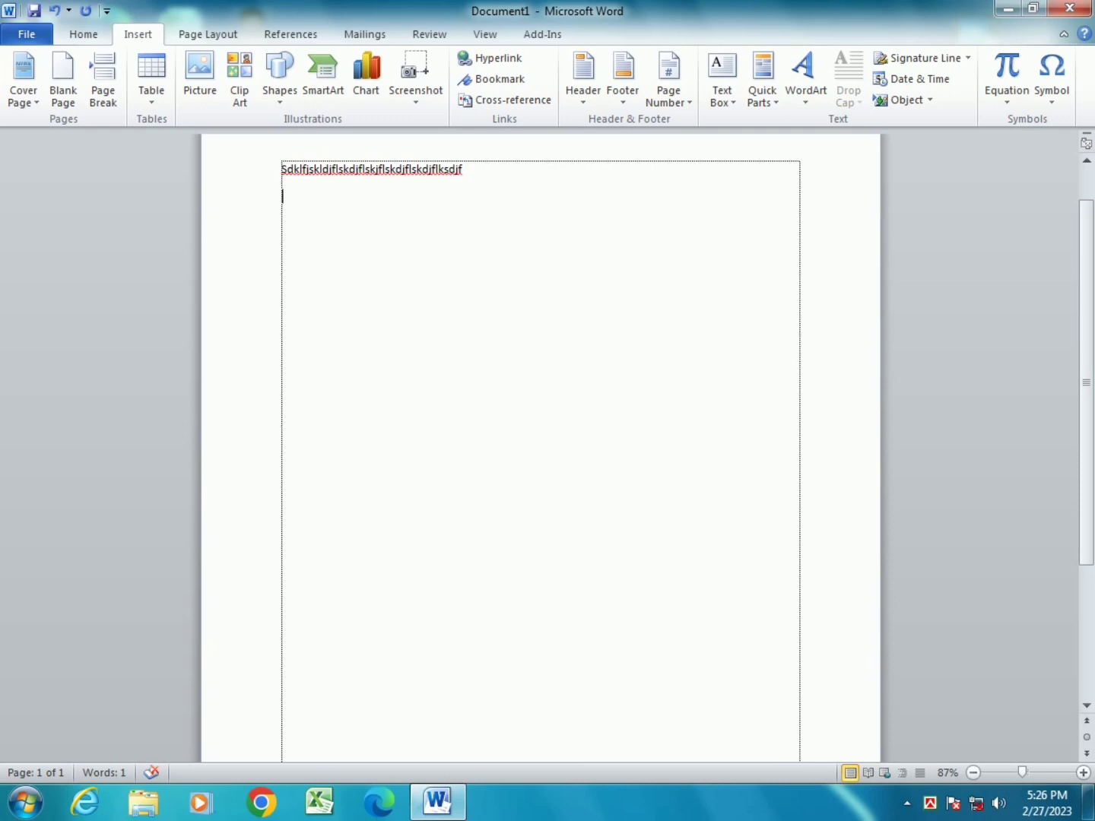
Insert a page break below the sample text, look at the new page, and delete the break.
{"action": "left_click", "coordinate": [108, 97]}
{"action": "scroll", "coordinate": [456, 722], "scroll_direction": "down", "scroll_amount": 10}
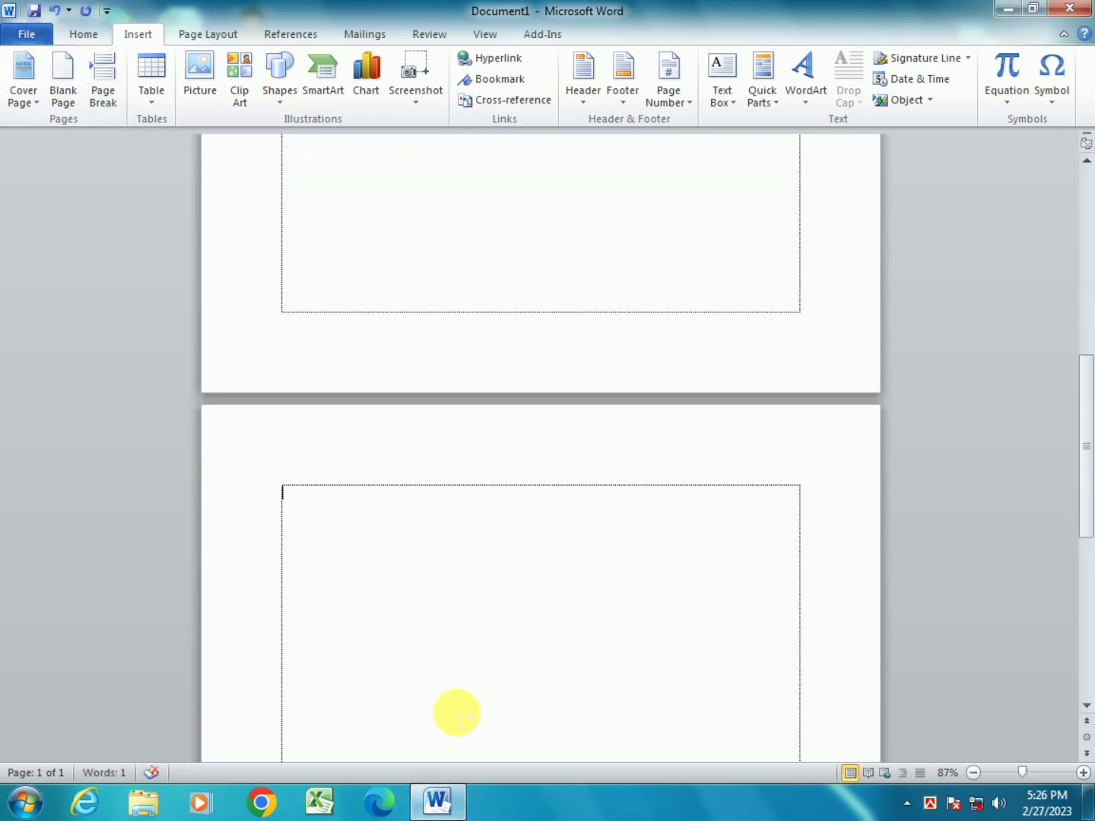
{"action": "scroll", "coordinate": [426, 700], "scroll_direction": "up", "scroll_amount": 8}
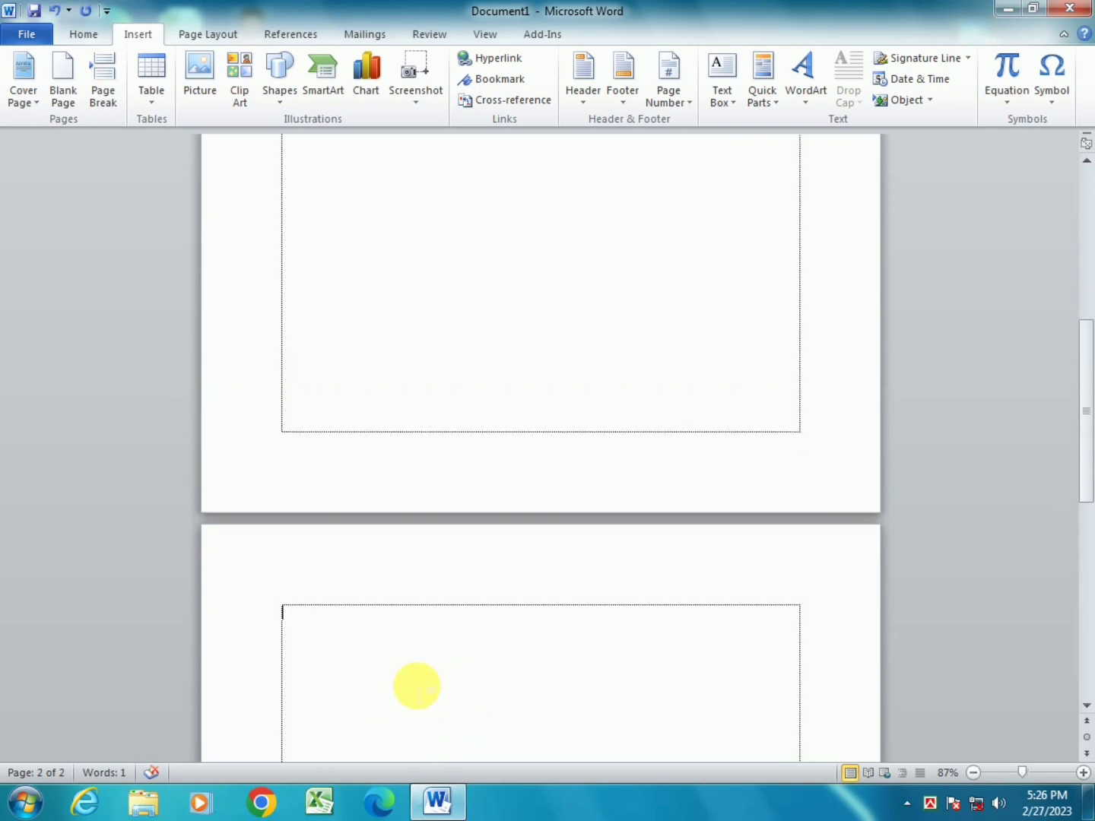
{"action": "key", "text": "BackSpace"}
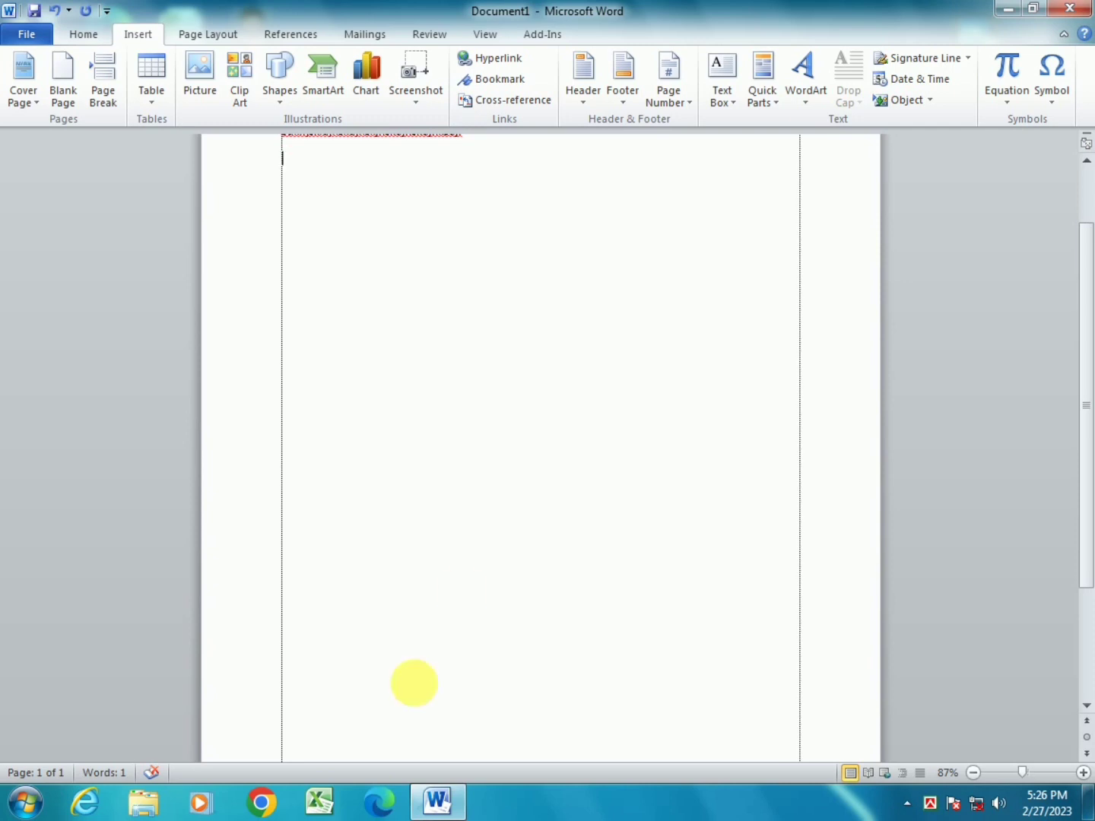
Insert a table with 6 columns and 5 rows below the sample text, keeping the fixed column width on Auto.
{"action": "left_click", "coordinate": [155, 101]}
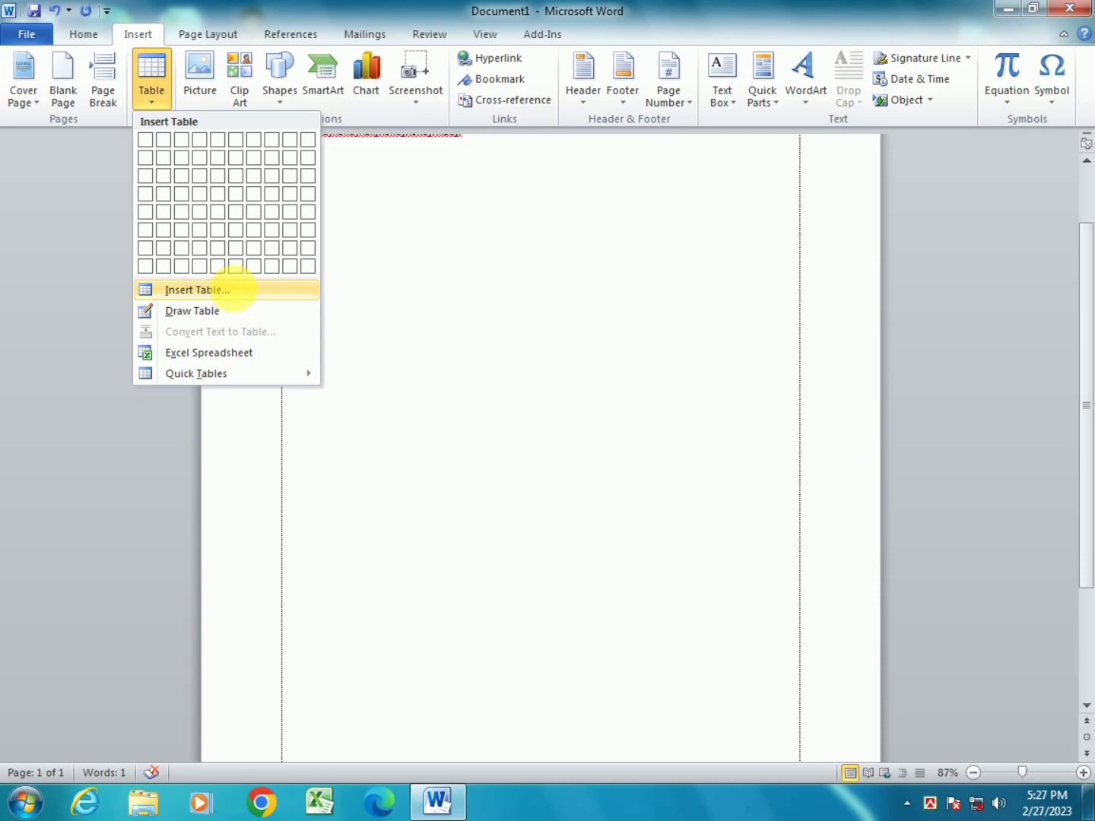
{"action": "left_click", "coordinate": [233, 290]}
{"action": "left_click_drag", "start_coordinate": [538, 273], "coordinate": [238, 220]}
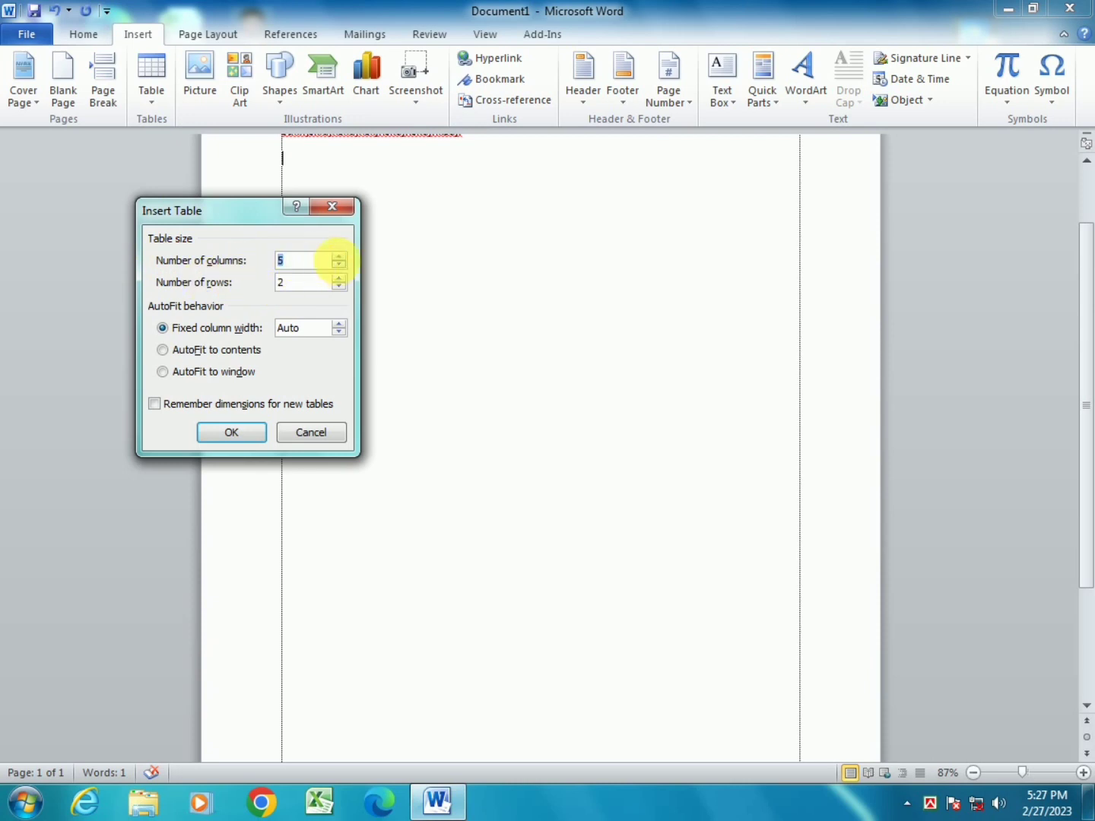
{"action": "left_click", "coordinate": [339, 259]}
{"action": "left_click", "coordinate": [339, 264]}
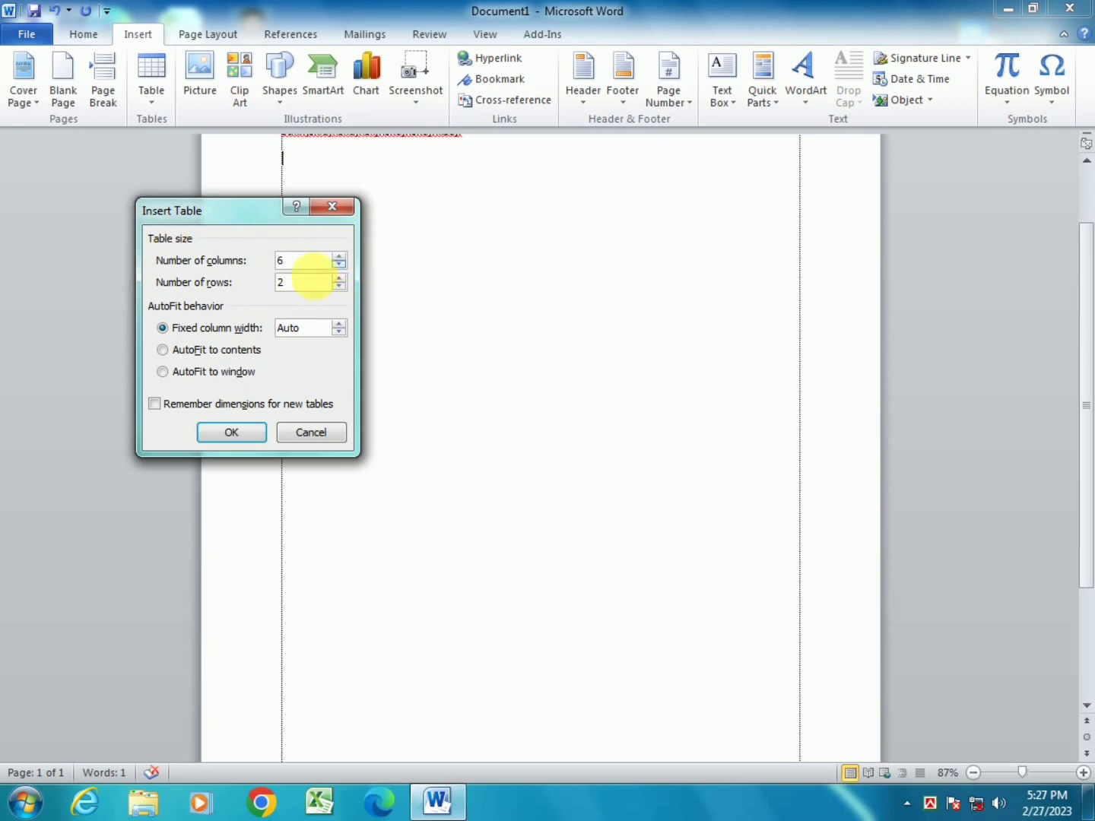
{"action": "key", "text": "Up"}
{"action": "left_click", "coordinate": [341, 278]}
{"action": "left_click", "coordinate": [341, 277]}
{"action": "left_click", "coordinate": [341, 277]}
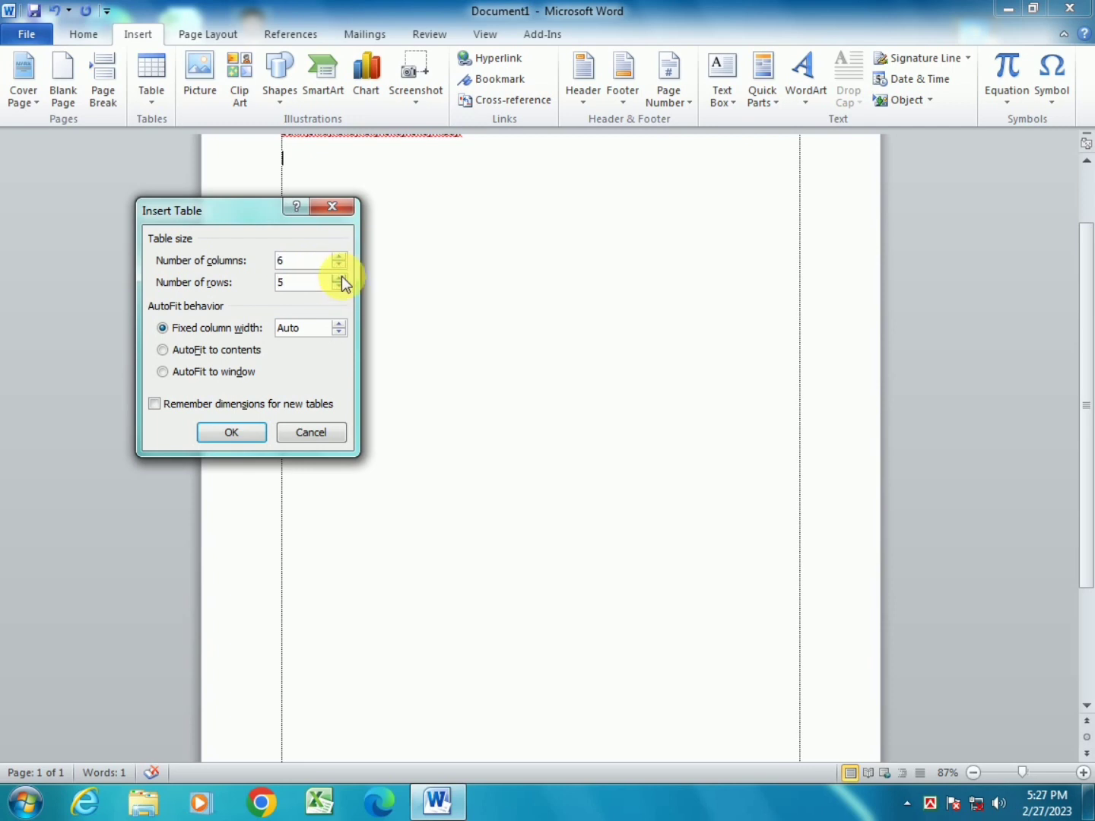
{"action": "left_click", "coordinate": [228, 432]}
{"action": "scroll", "coordinate": [305, 344], "scroll_direction": "up", "scroll_amount": 2}
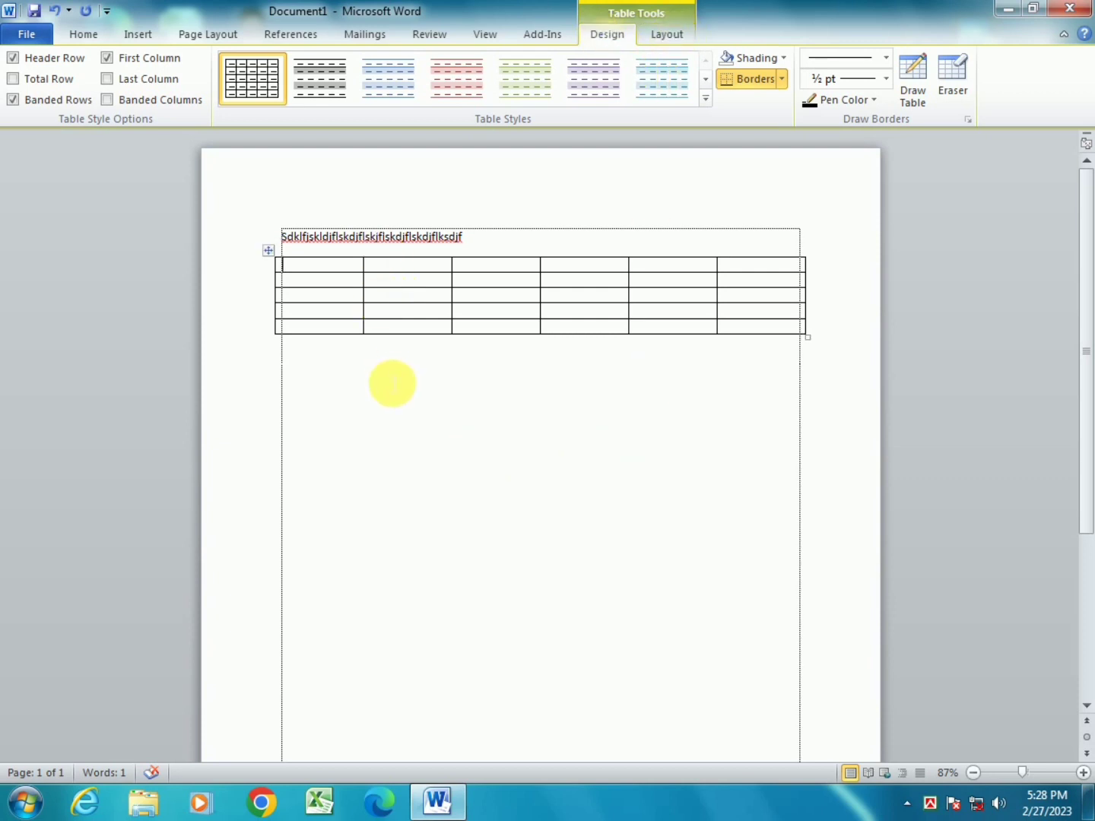
Try the teal built-in table style with a solid header row on the table and restore the plain grid style.
{"action": "left_click", "coordinate": [392, 384]}
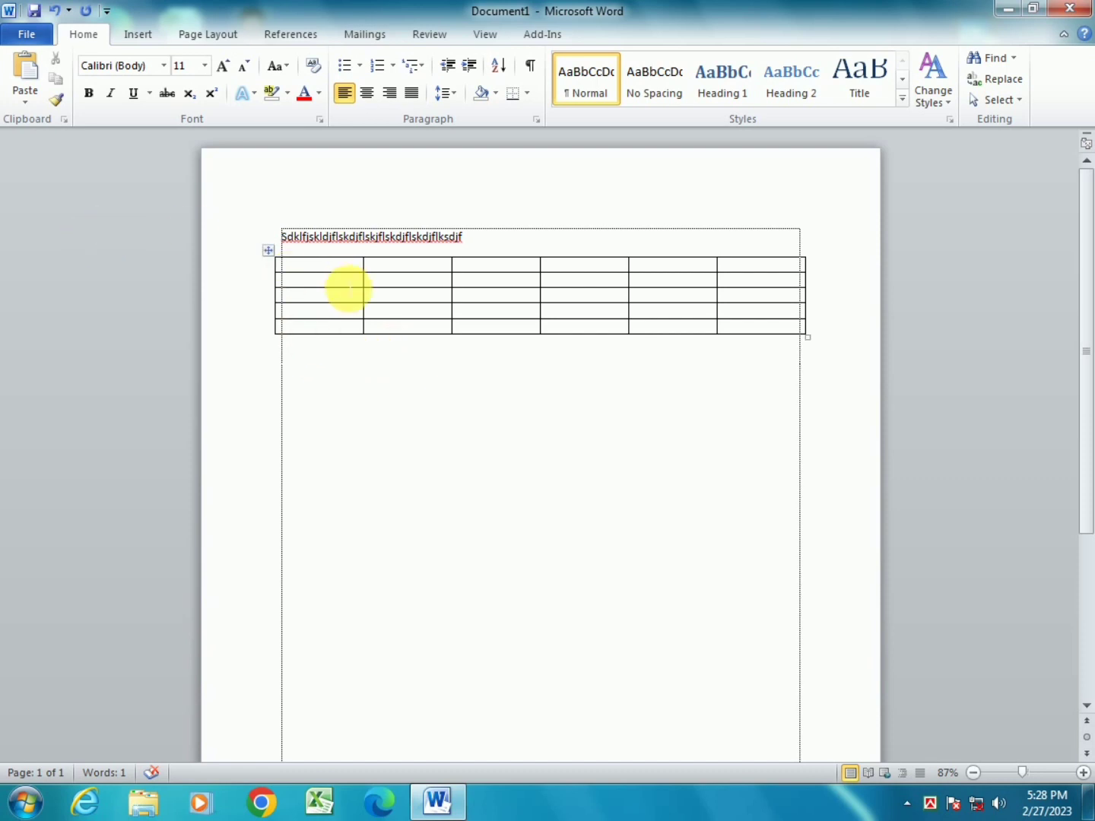
{"action": "left_click", "coordinate": [342, 282]}
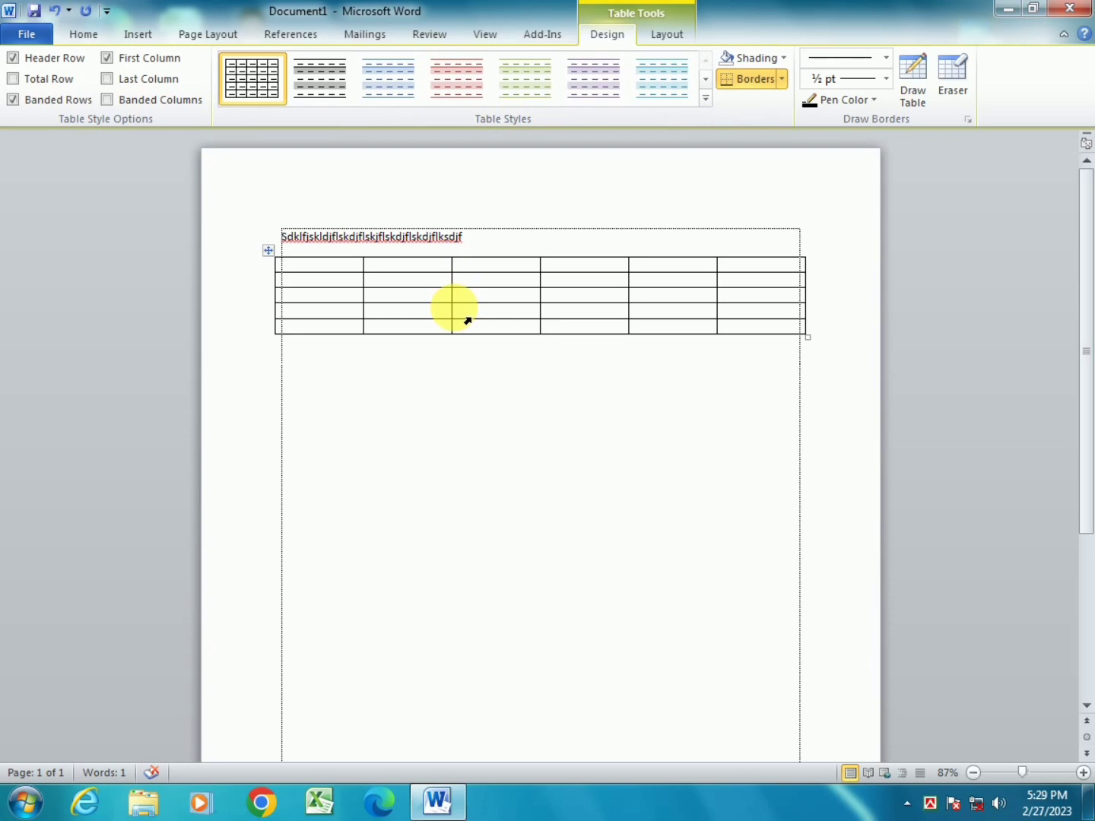
{"action": "left_click", "coordinate": [705, 100]}
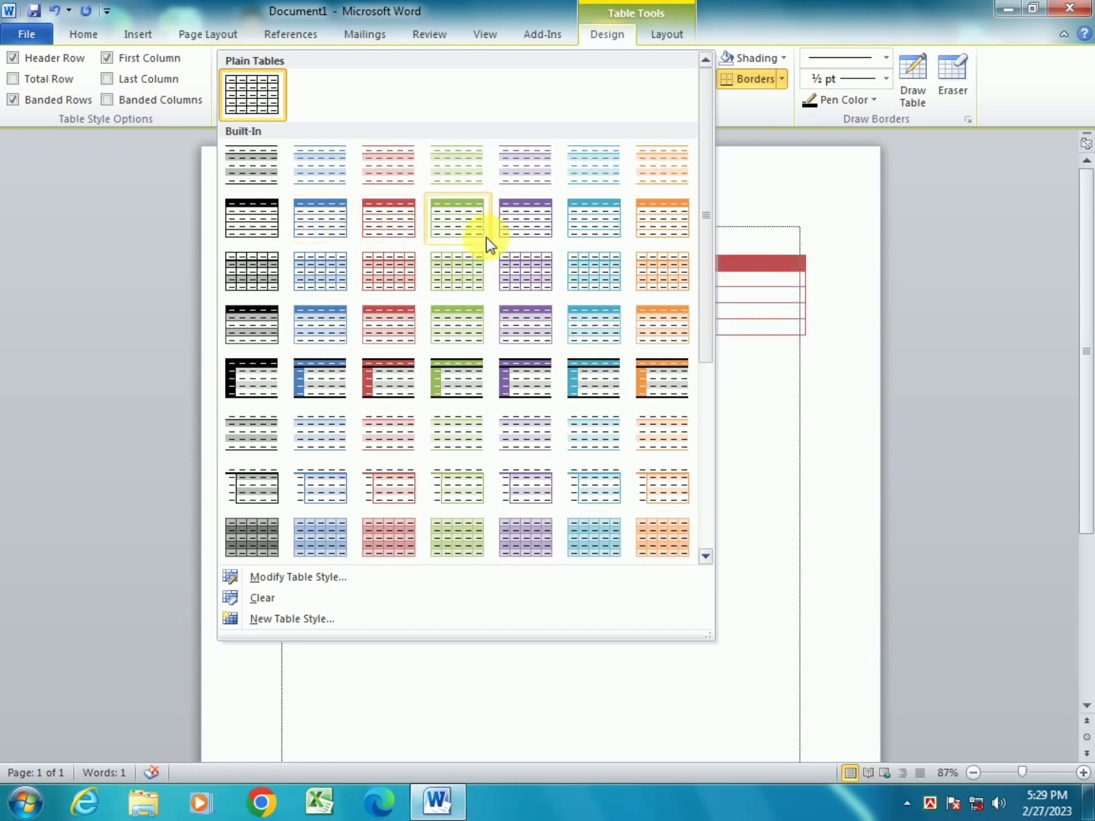
{"action": "left_click", "coordinate": [599, 222]}
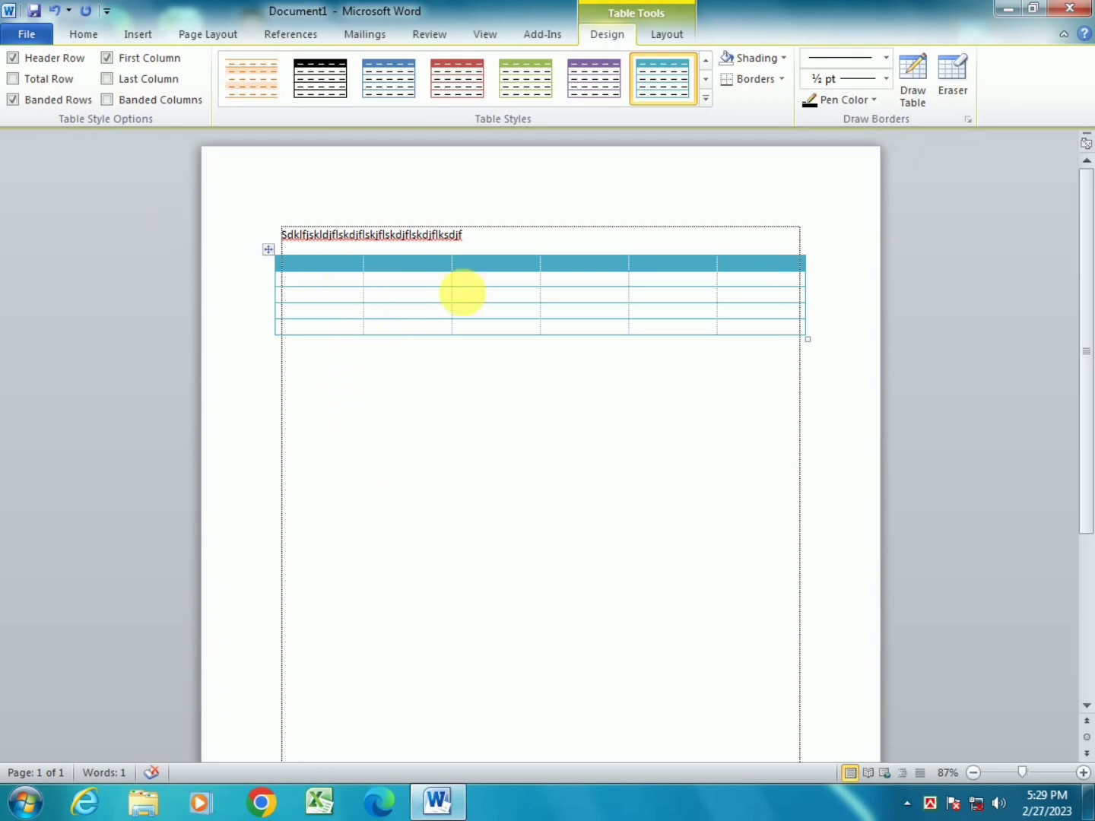
{"action": "left_click", "coordinate": [708, 98]}
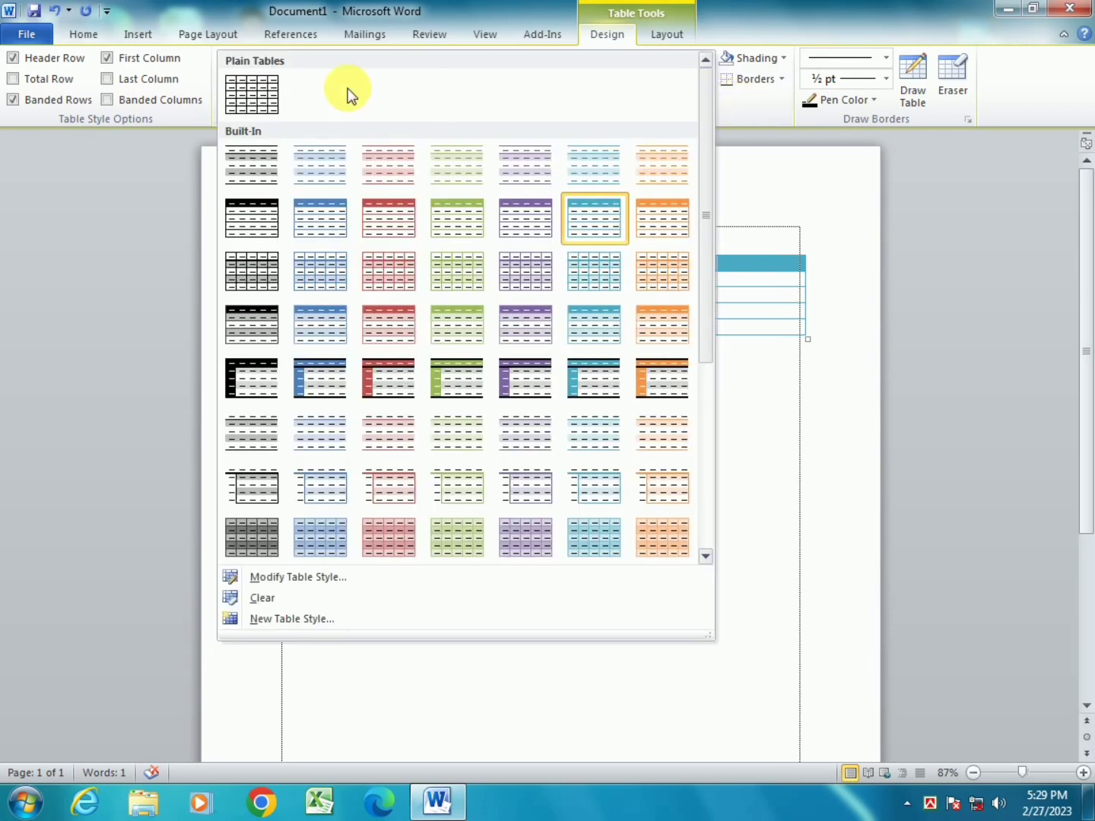
{"action": "left_click", "coordinate": [254, 91]}
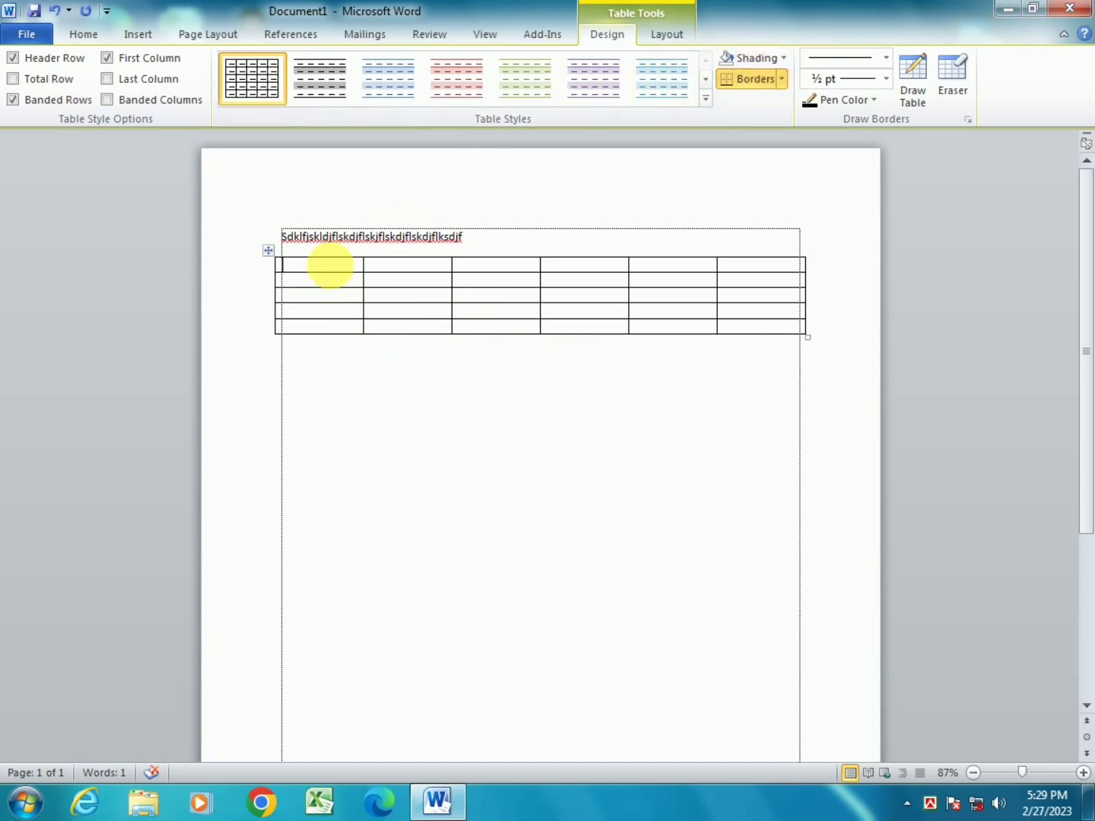
{"action": "left_click", "coordinate": [420, 270]}
{"action": "left_click", "coordinate": [514, 271]}
{"action": "left_click", "coordinate": [616, 272]}
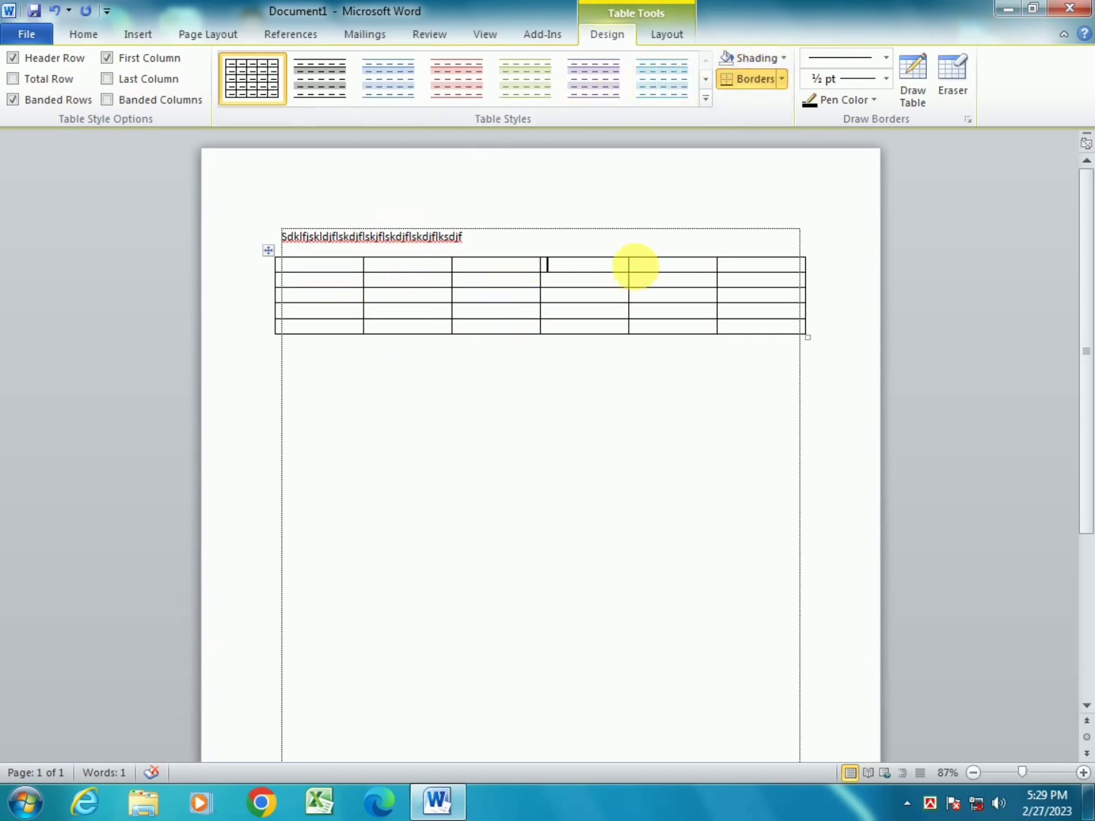
{"action": "left_click", "coordinate": [660, 271]}
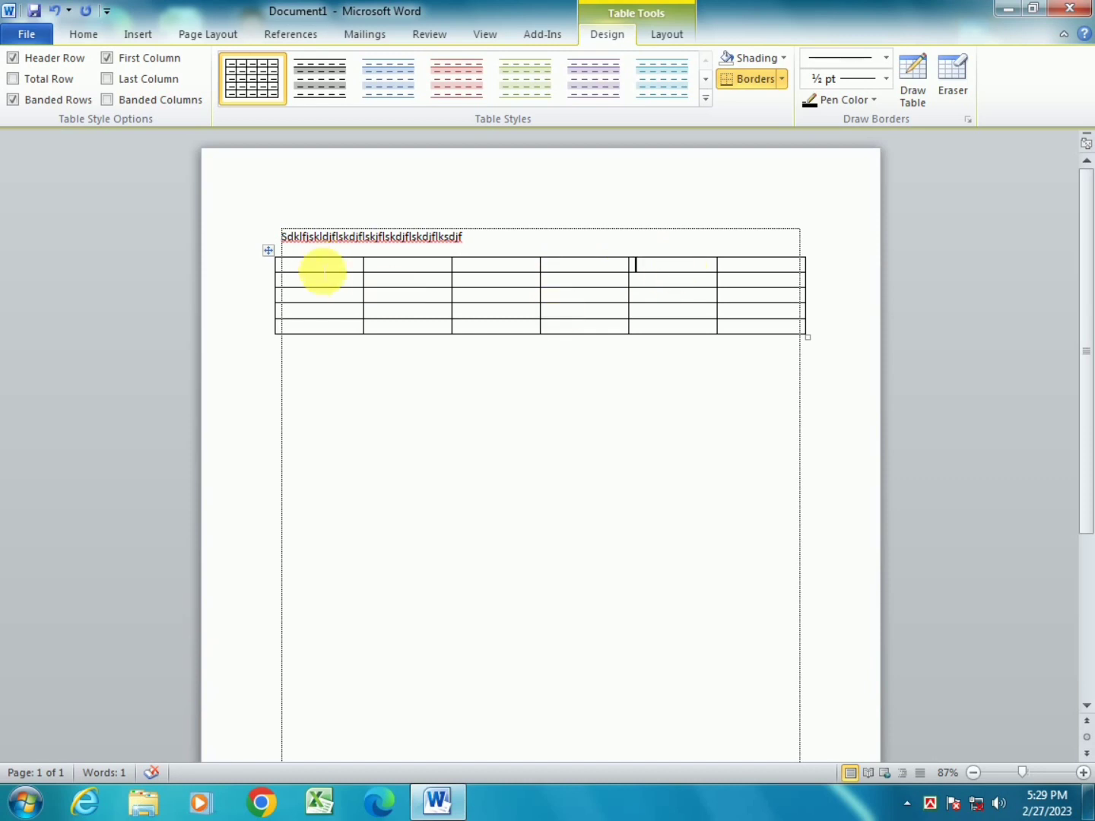
Shade the first cell of the table's top row with the standard green color.
{"action": "left_click", "coordinate": [323, 271]}
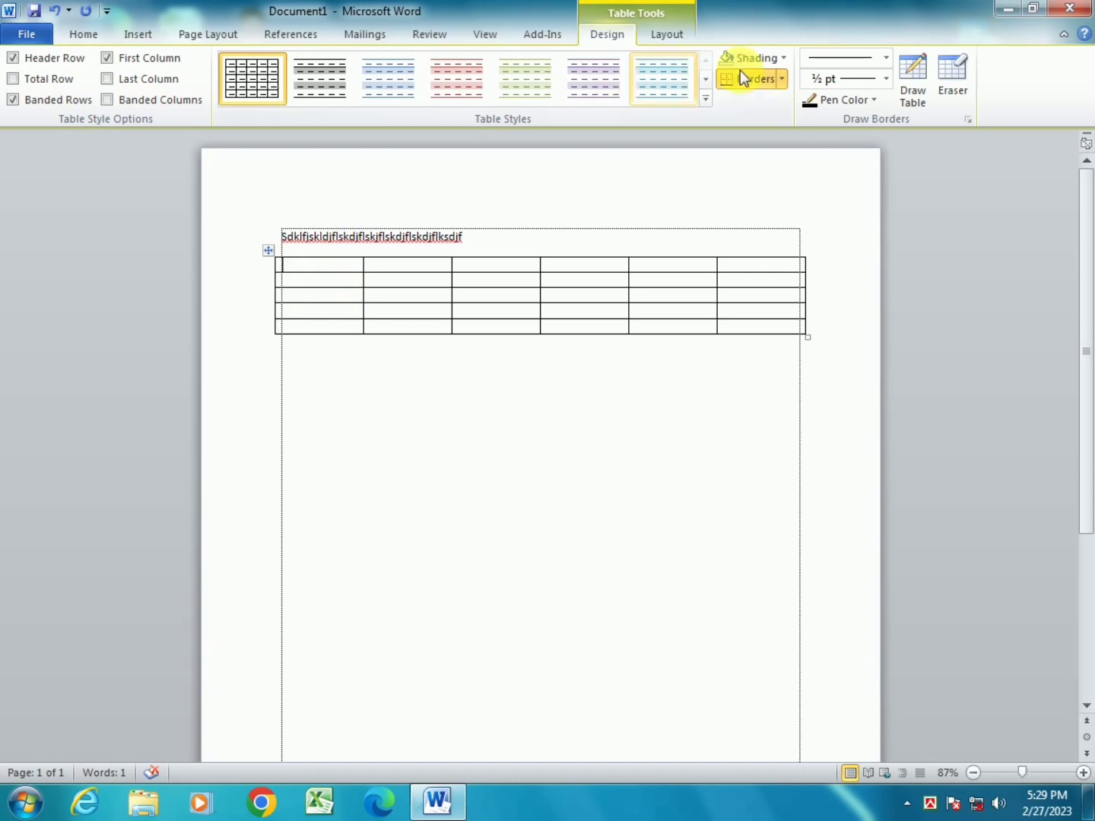
{"action": "left_click", "coordinate": [782, 59]}
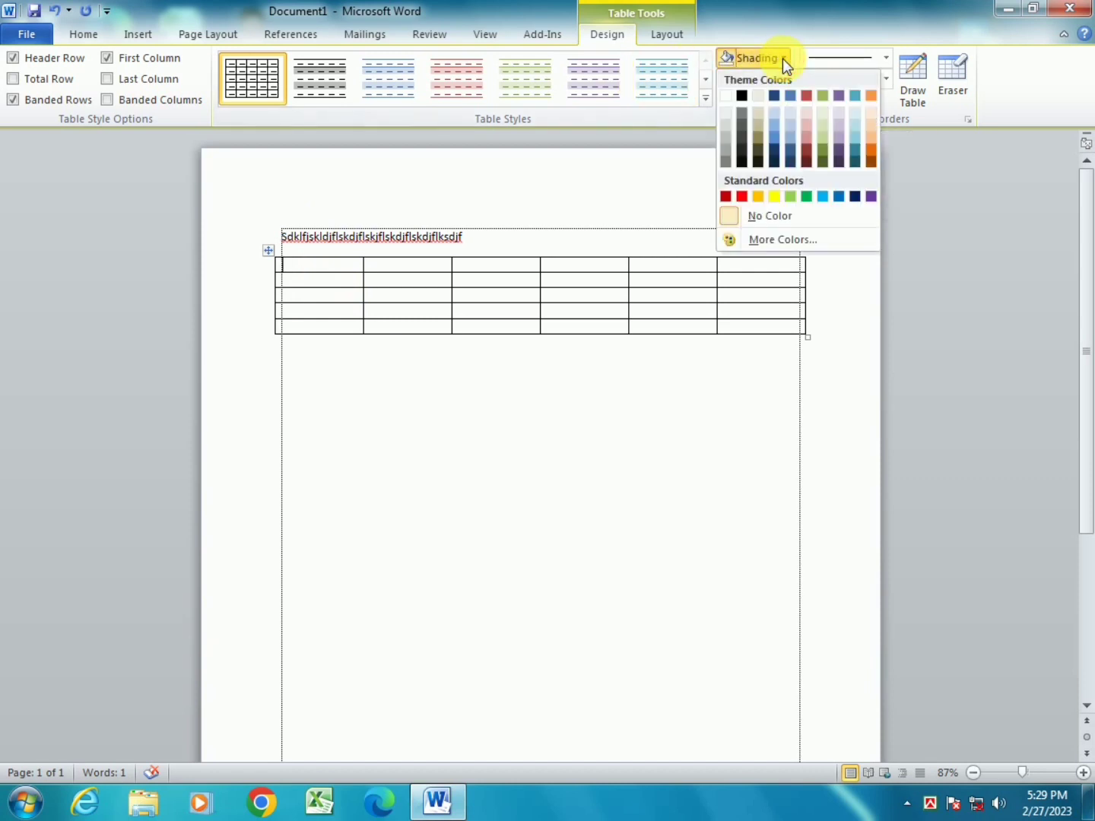
{"action": "left_click", "coordinate": [808, 196]}
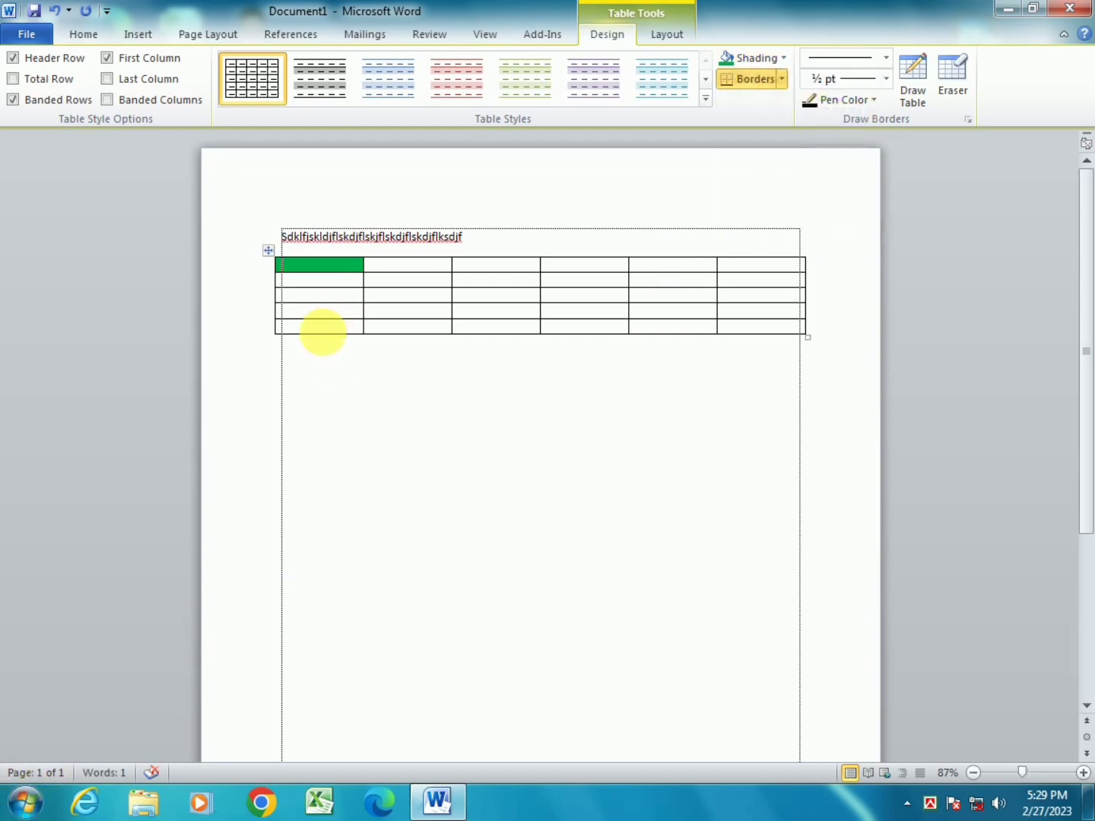
Shade all six cells of the table's top row with the standard dark blue color.
{"action": "left_click_drag", "start_coordinate": [346, 263], "coordinate": [734, 264]}
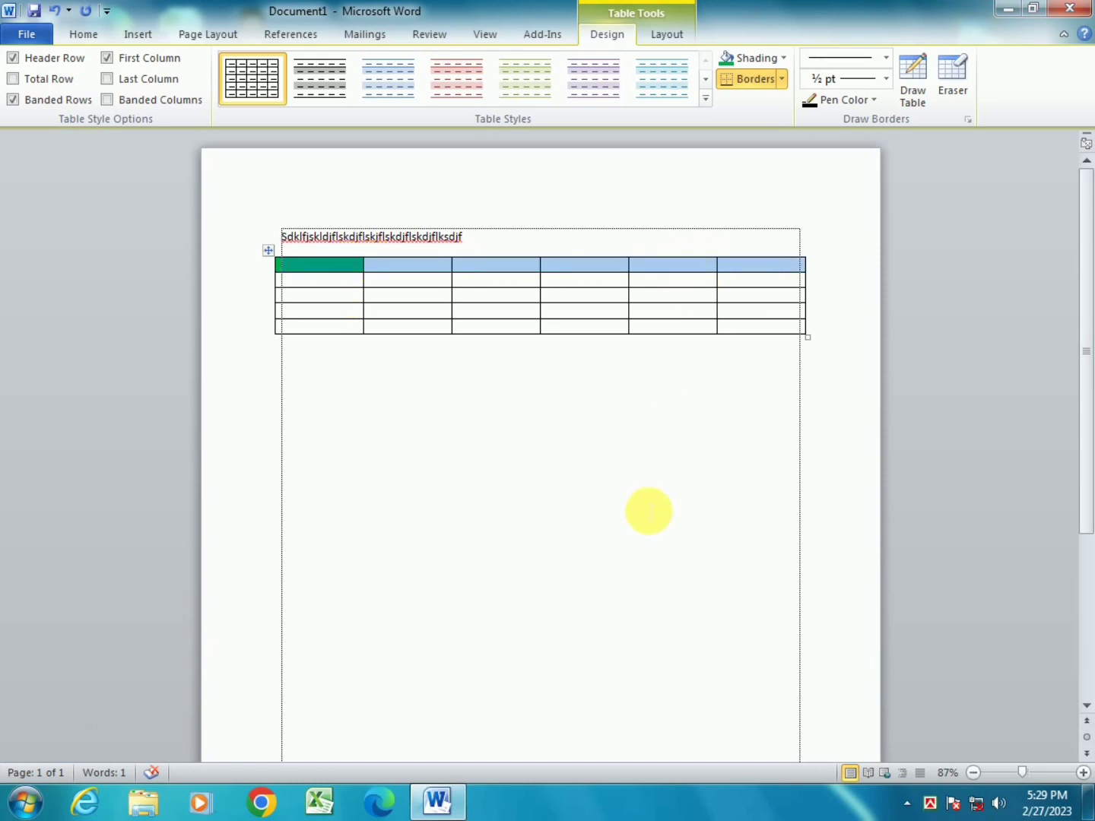
{"action": "left_click", "coordinate": [786, 59]}
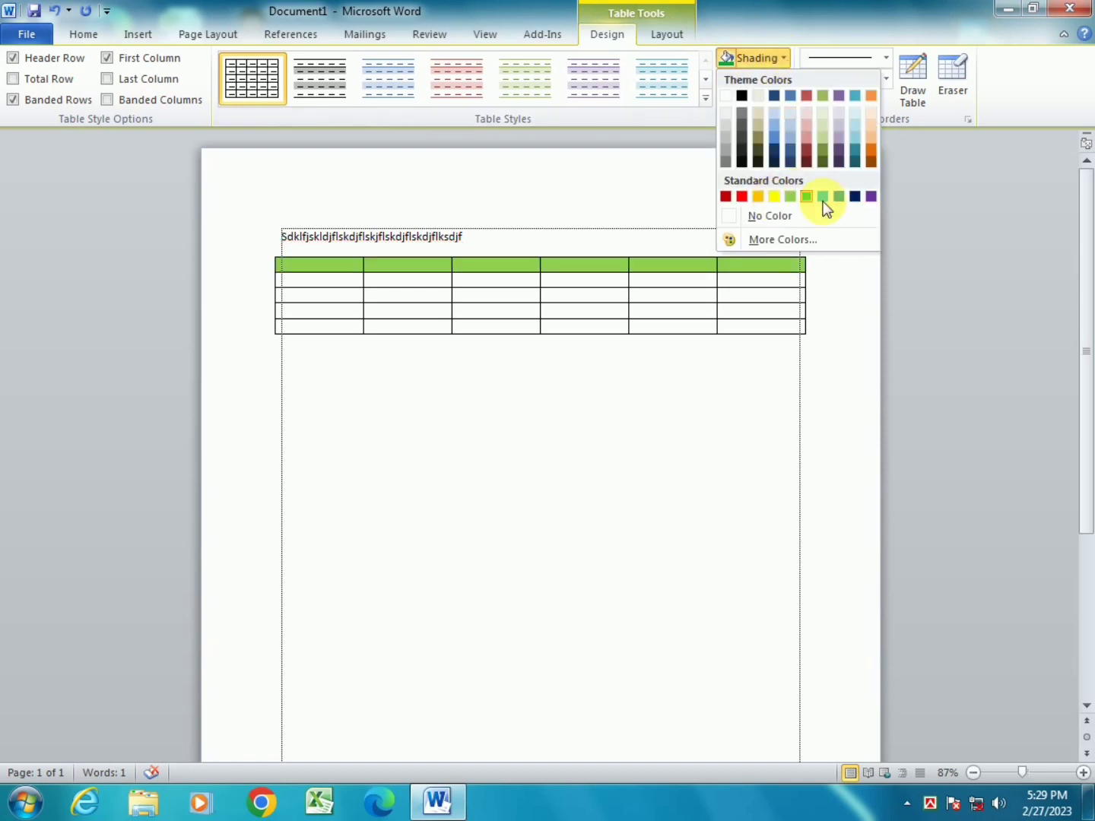
{"action": "left_click", "coordinate": [854, 196]}
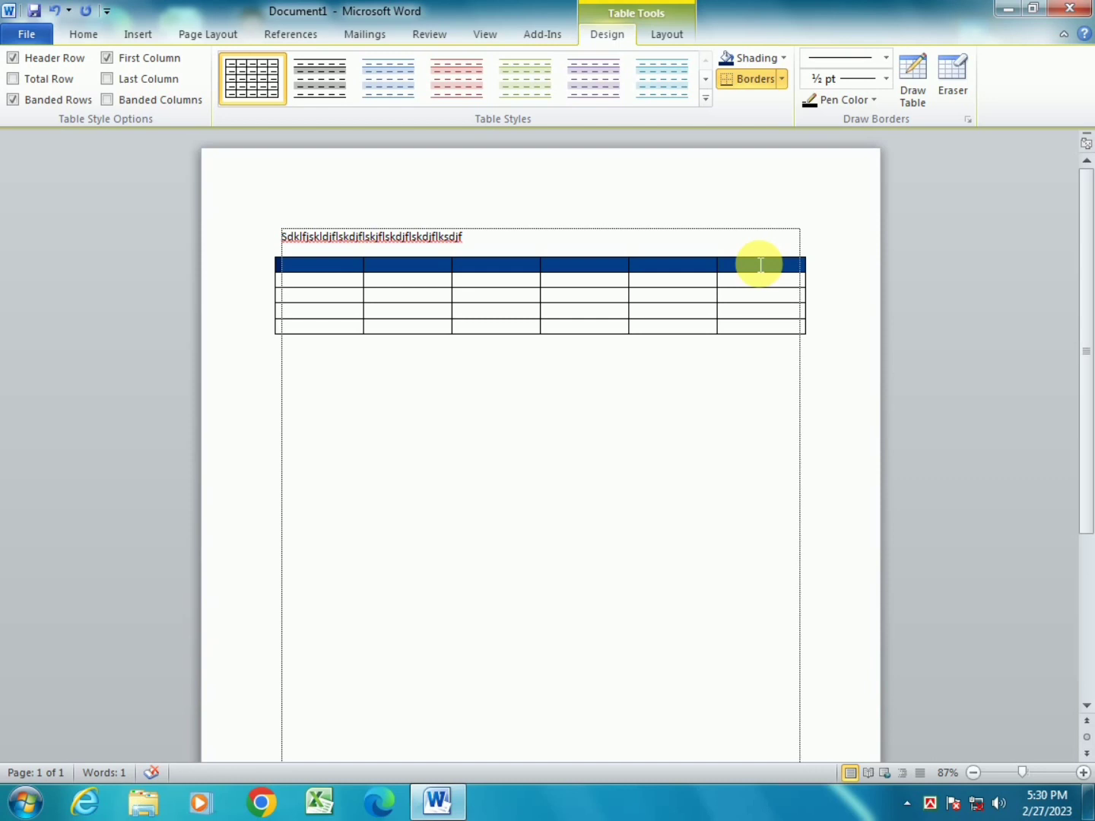
{"action": "left_click", "coordinate": [467, 296]}
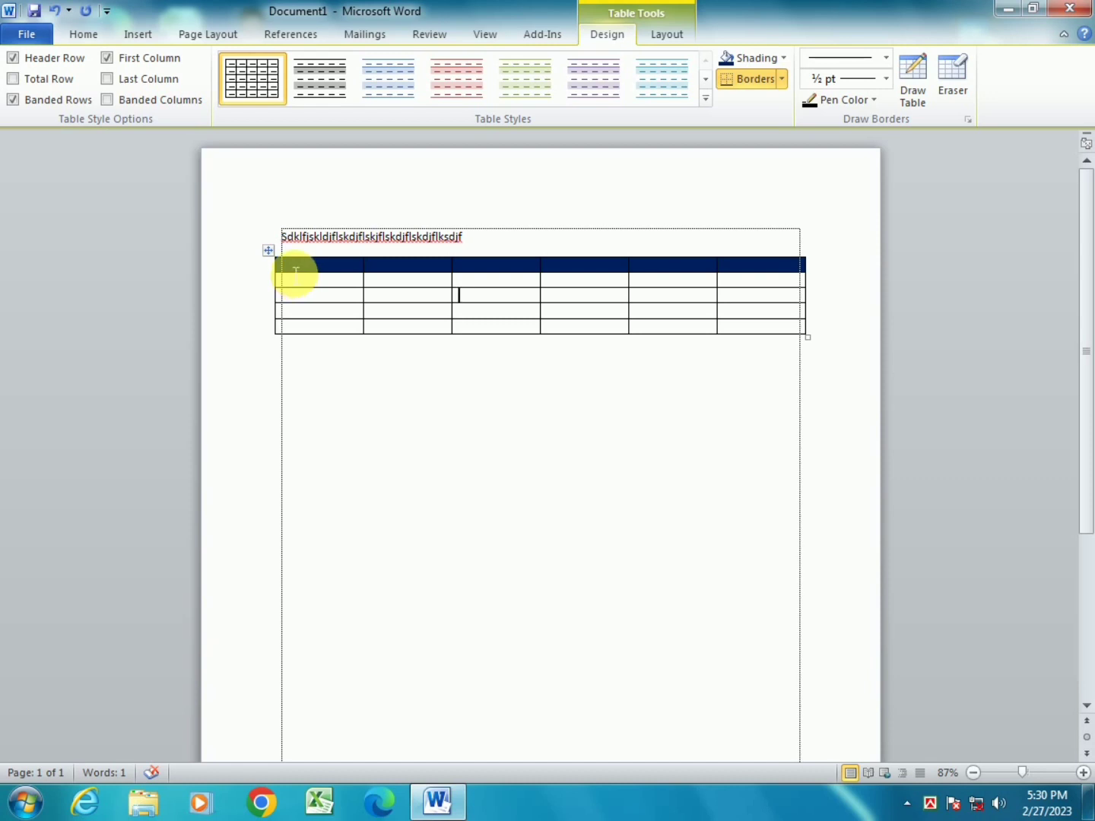
Remove the shading from the table's entire top row by setting it to No Color.
{"action": "left_click_drag", "start_coordinate": [296, 272], "coordinate": [759, 271]}
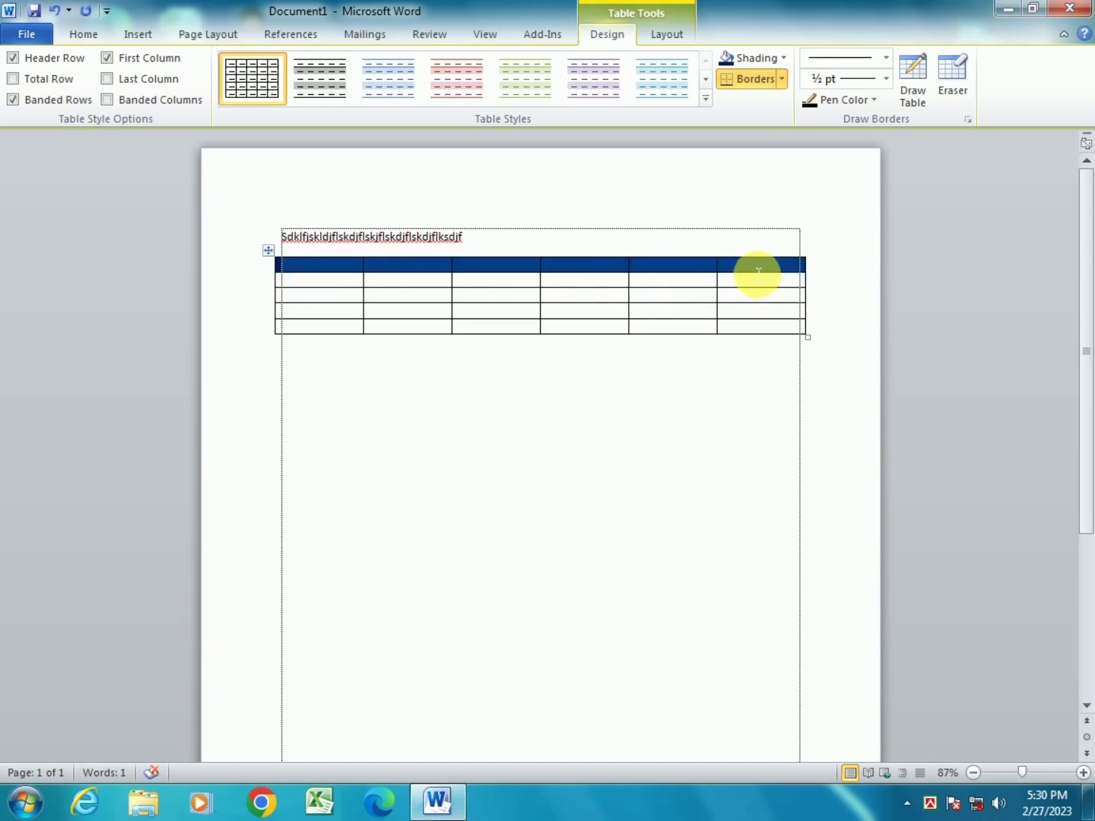
{"action": "left_click", "coordinate": [786, 59]}
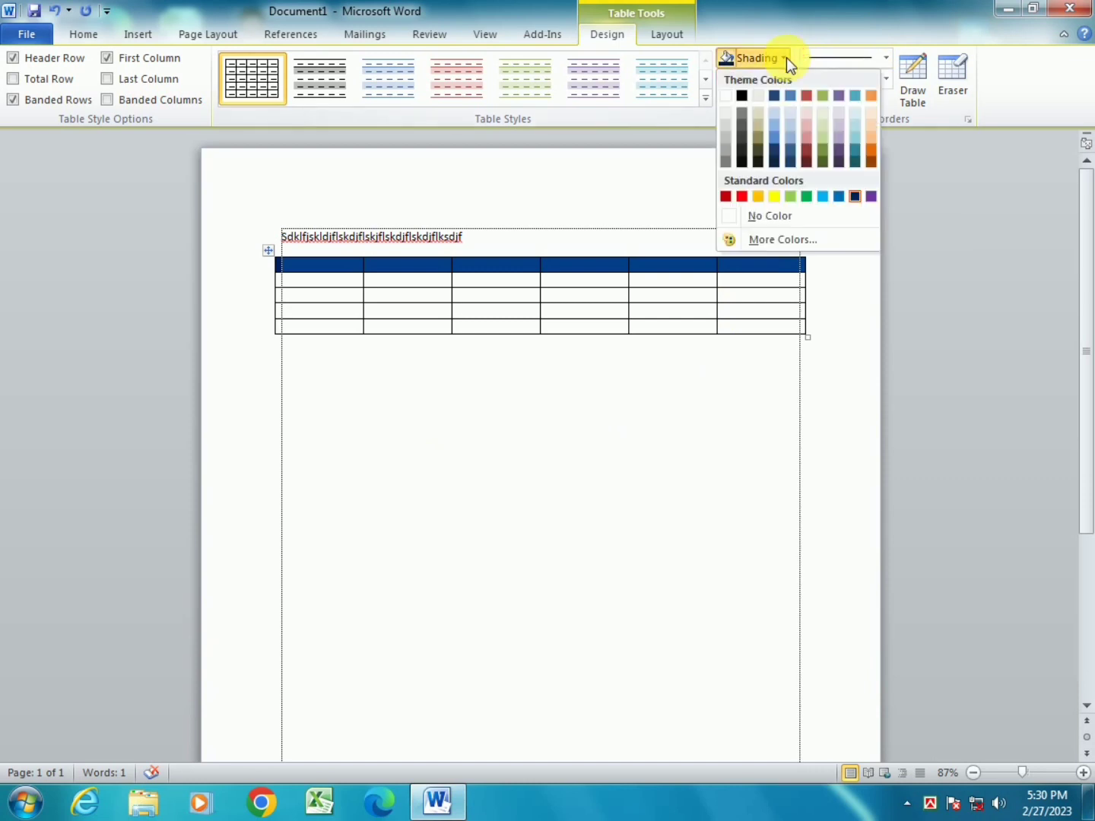
{"action": "left_click", "coordinate": [780, 216]}
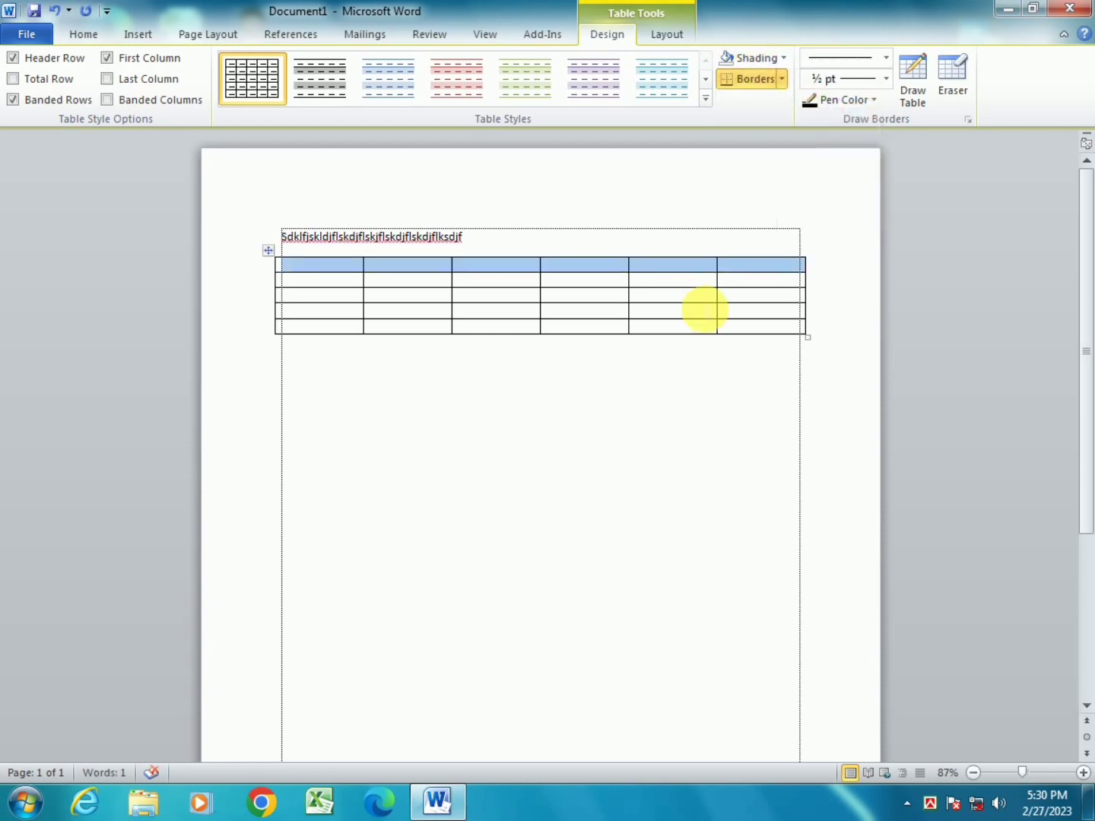
Apply All Borders to the table's top row using a double-line style in standard blue.
{"action": "left_click", "coordinate": [783, 77]}
{"action": "left_click", "coordinate": [279, 264]}
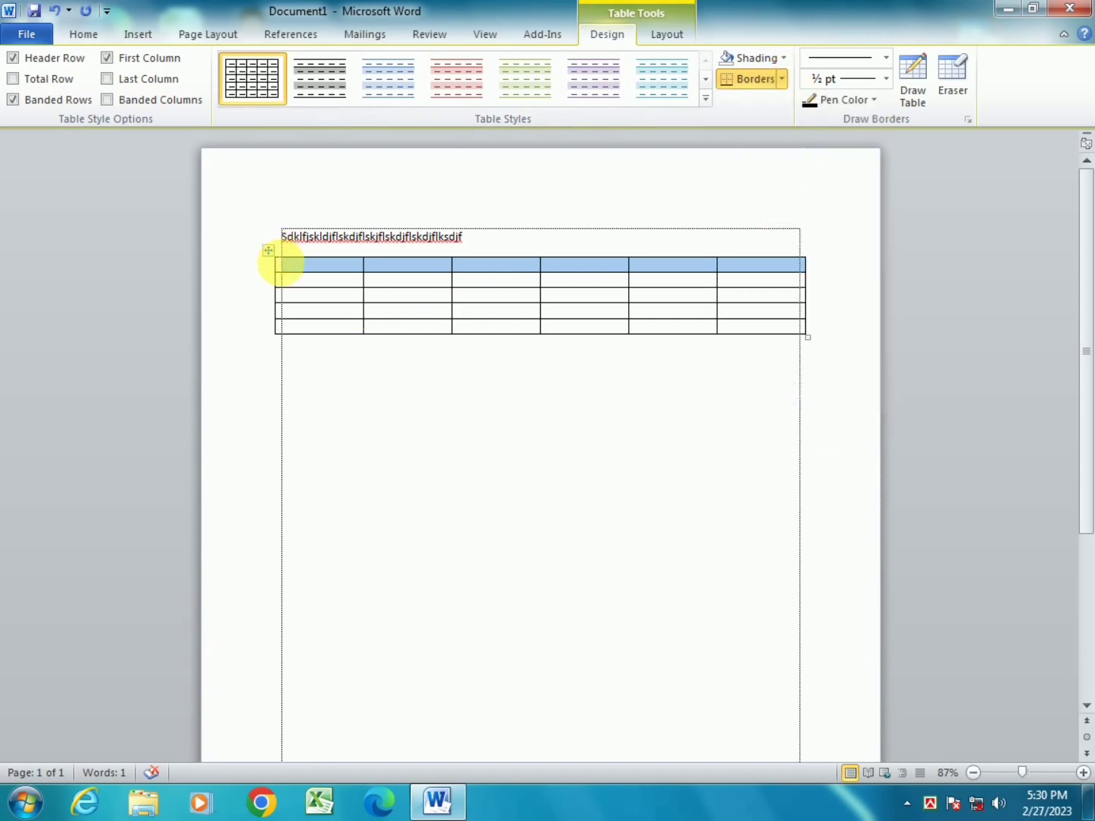
{"action": "left_click", "coordinate": [313, 263]}
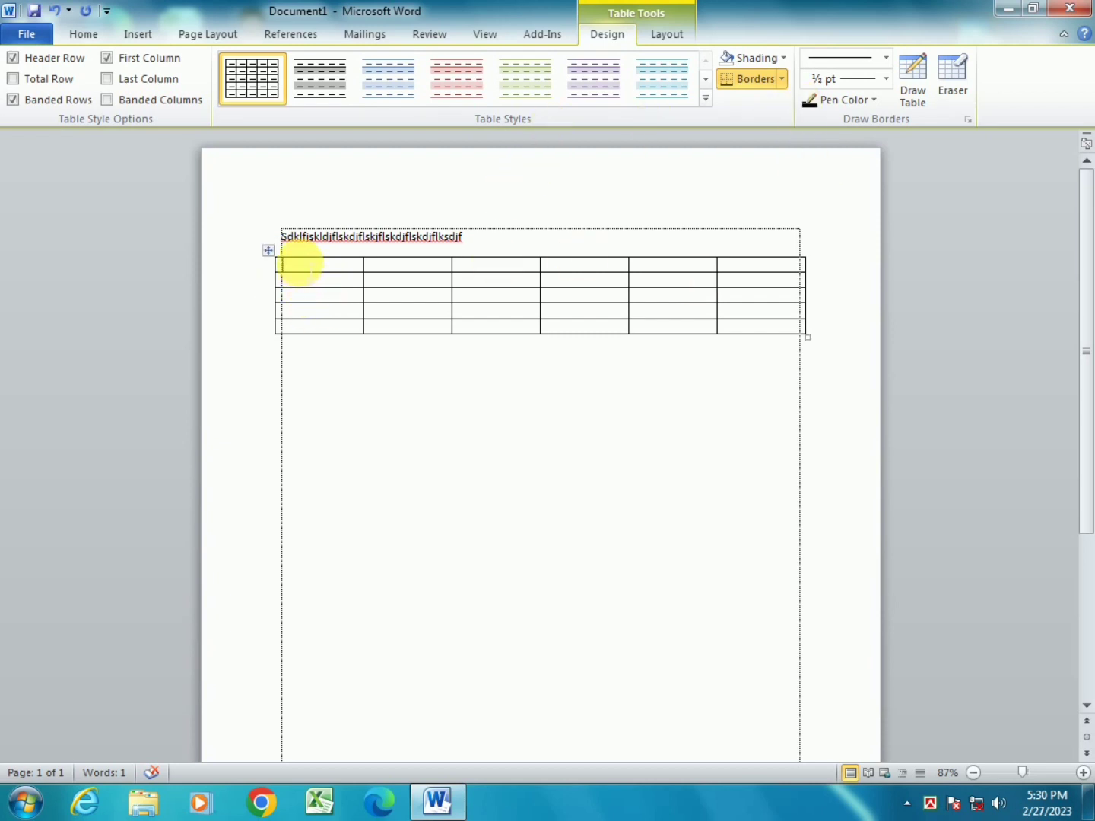
{"action": "left_click_drag", "start_coordinate": [294, 263], "coordinate": [756, 269]}
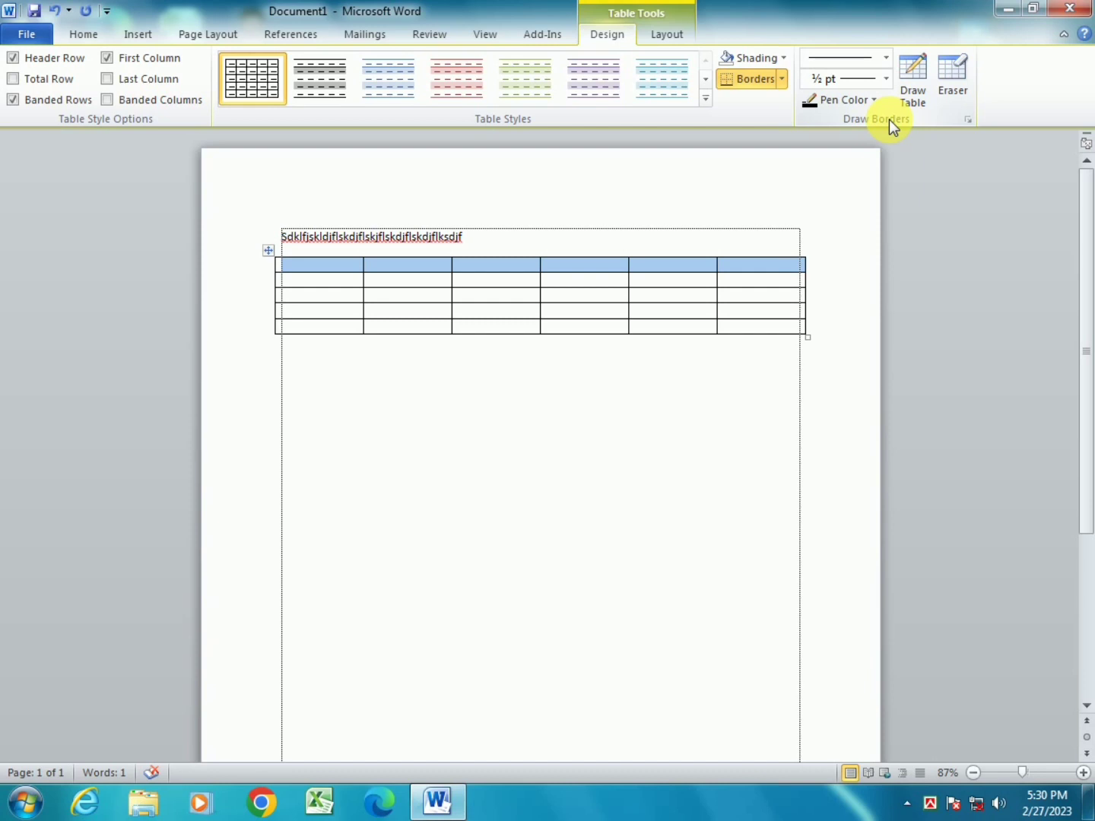
{"action": "left_click", "coordinate": [886, 56]}
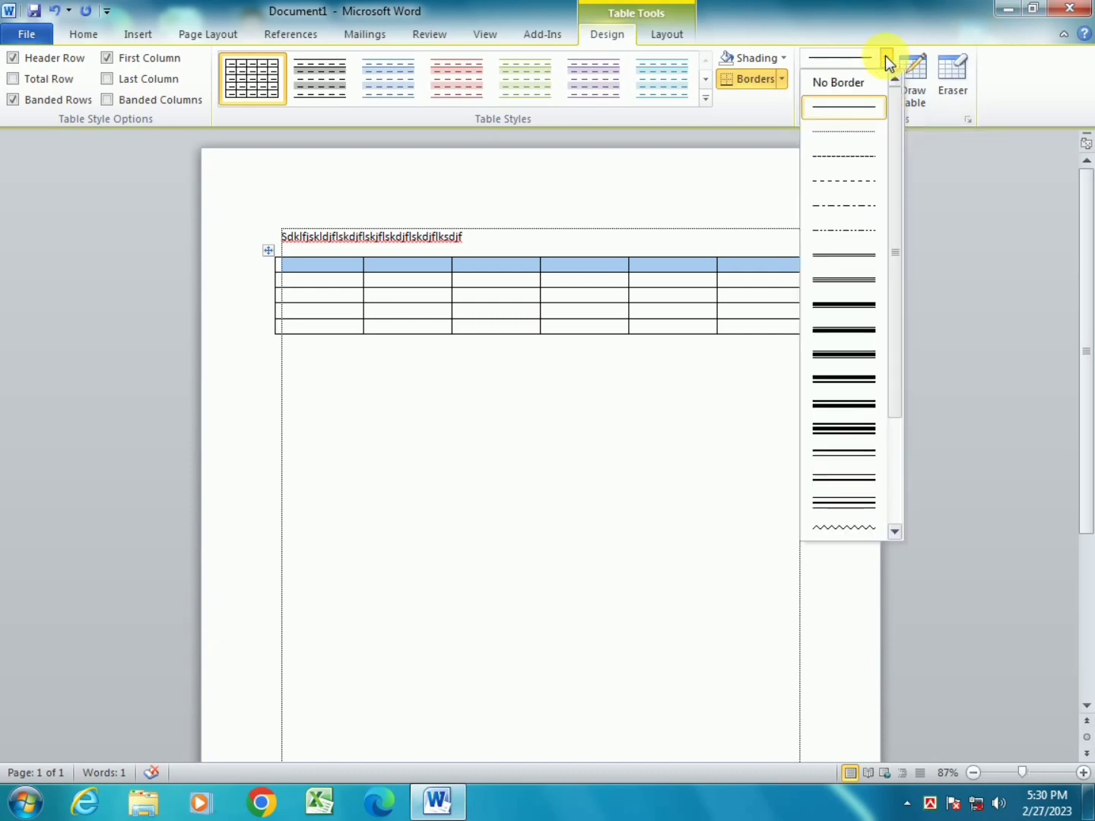
{"action": "left_click", "coordinate": [840, 258]}
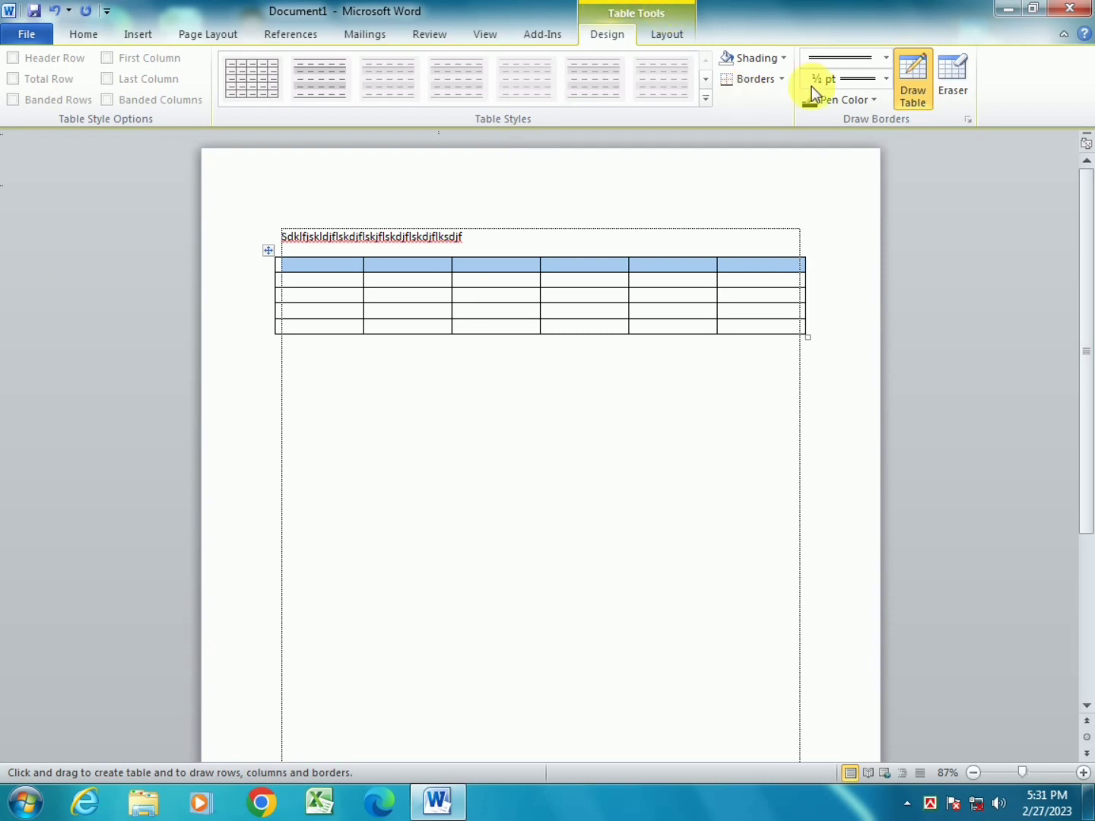
{"action": "left_click", "coordinate": [875, 99]}
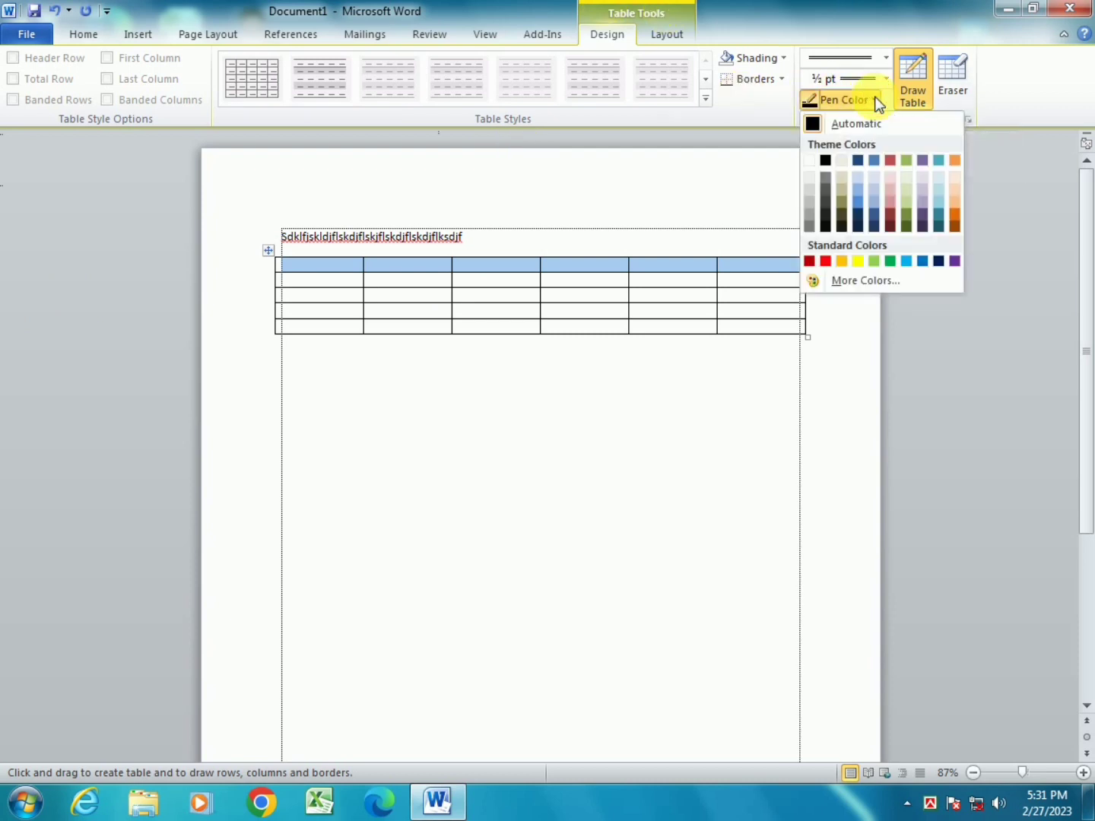
{"action": "left_click", "coordinate": [918, 261]}
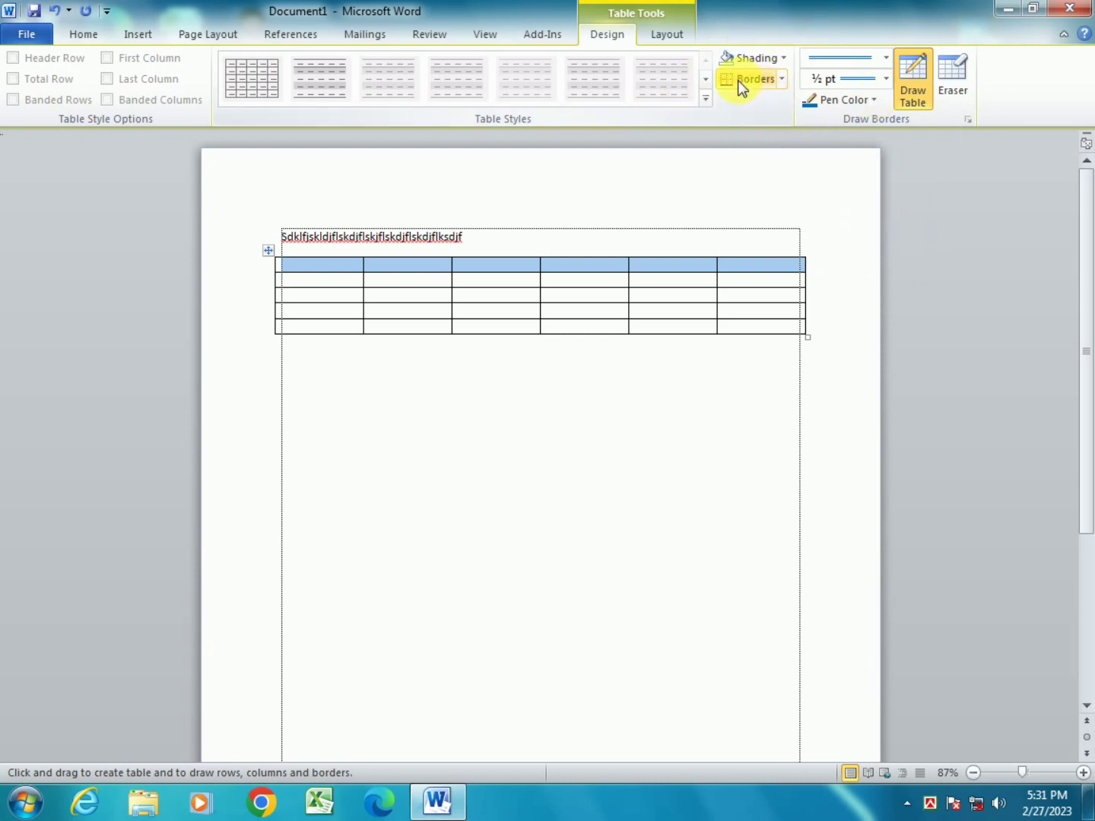
{"action": "left_click", "coordinate": [781, 78]}
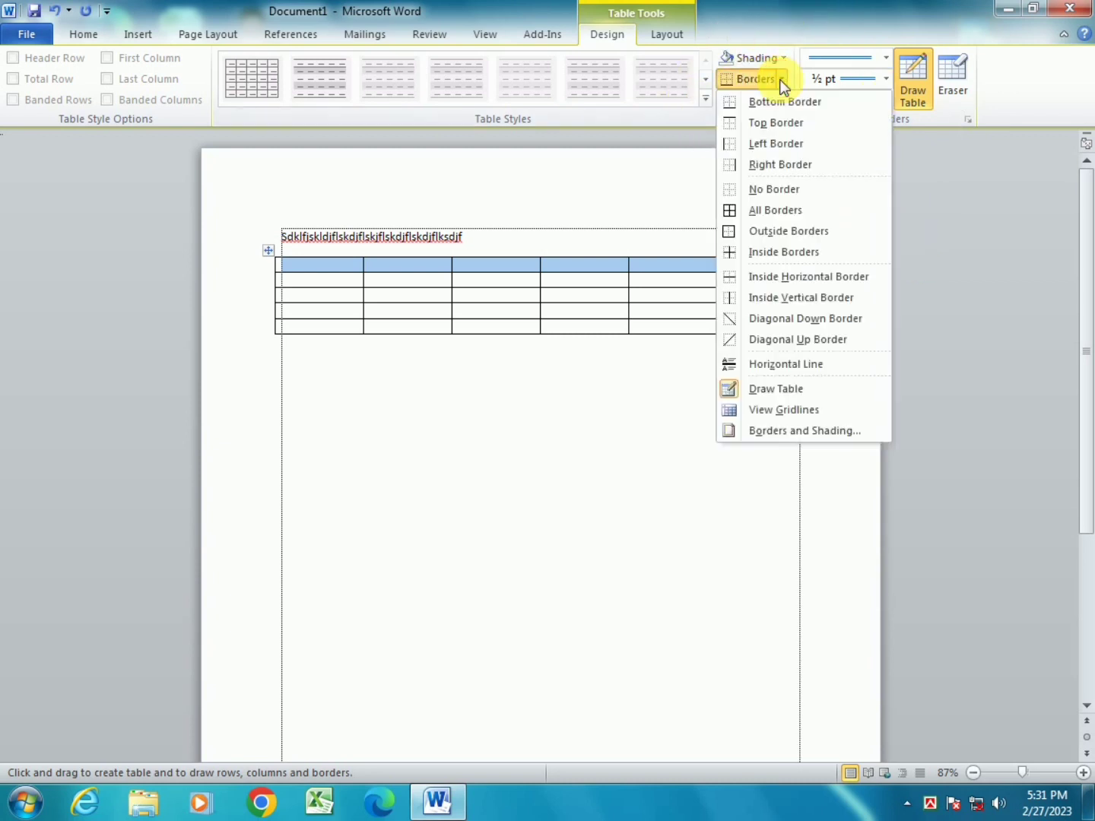
{"action": "left_click", "coordinate": [768, 213]}
{"action": "left_click", "coordinate": [306, 270]}
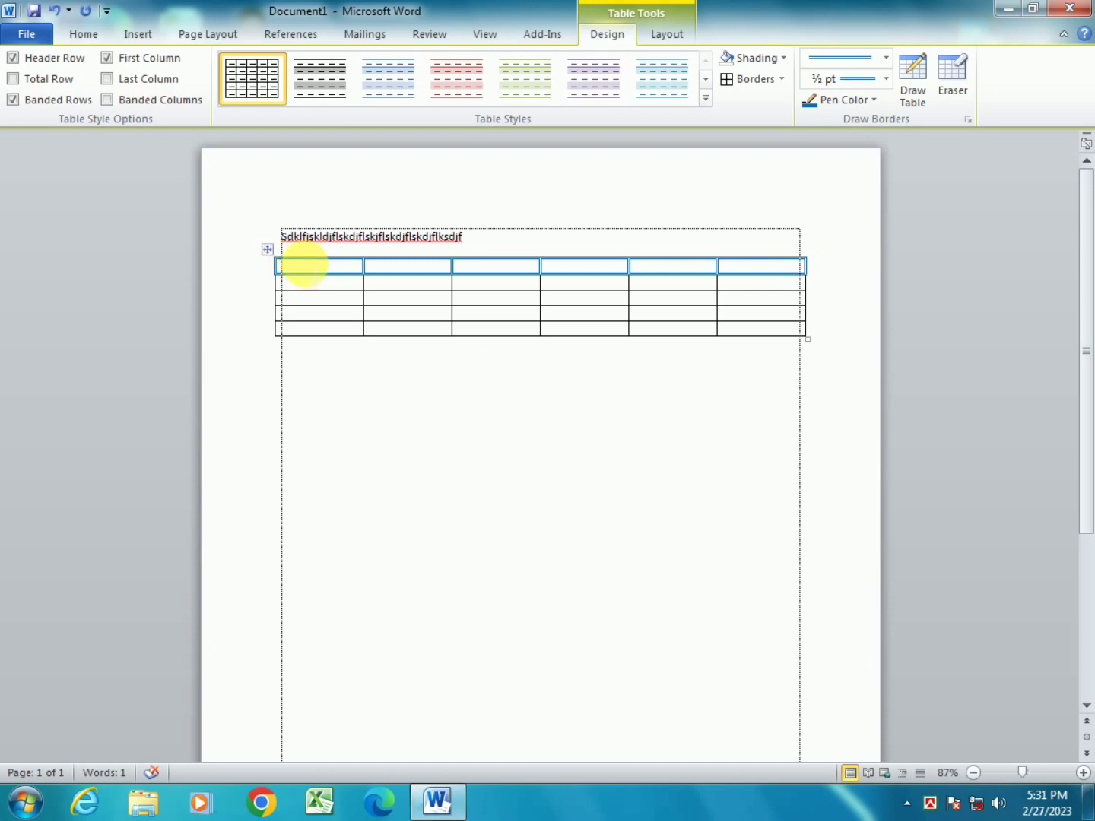
Reset all borders of the table's top row to a single solid line in the Automatic color.
{"action": "left_click_drag", "start_coordinate": [304, 264], "coordinate": [749, 261]}
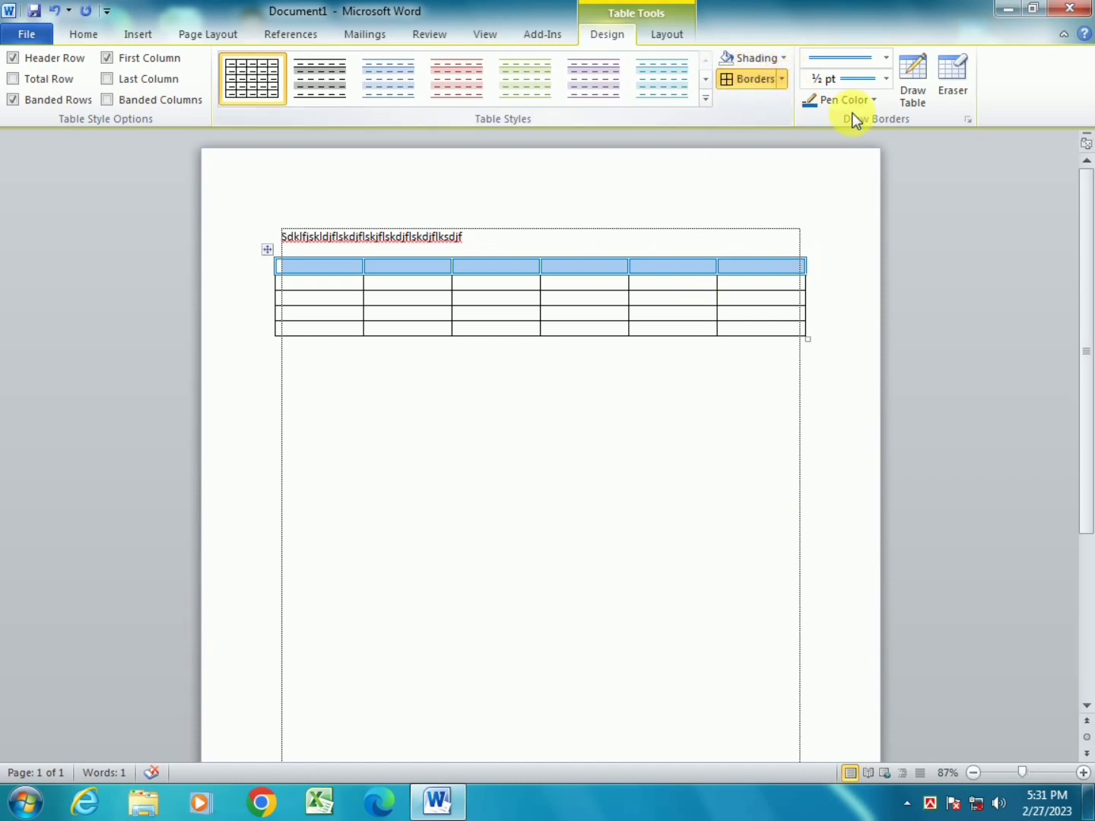
{"action": "left_click", "coordinate": [781, 82]}
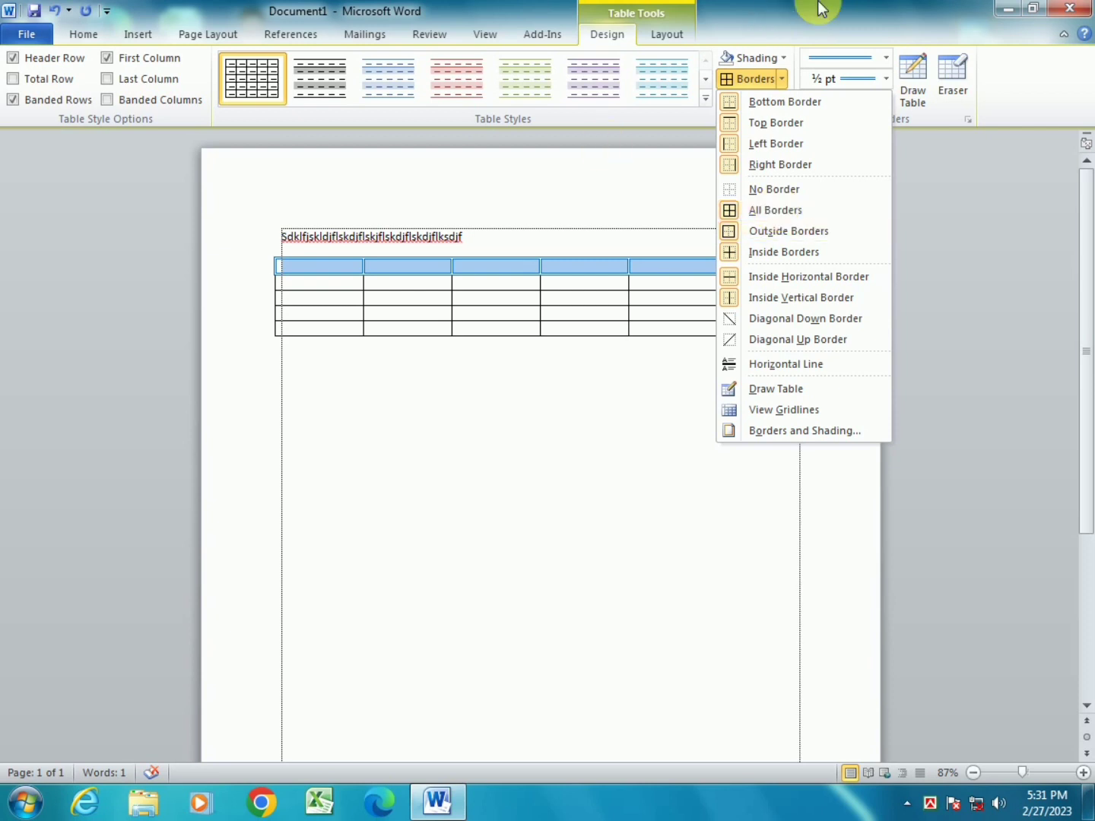
{"action": "left_click", "coordinate": [884, 53]}
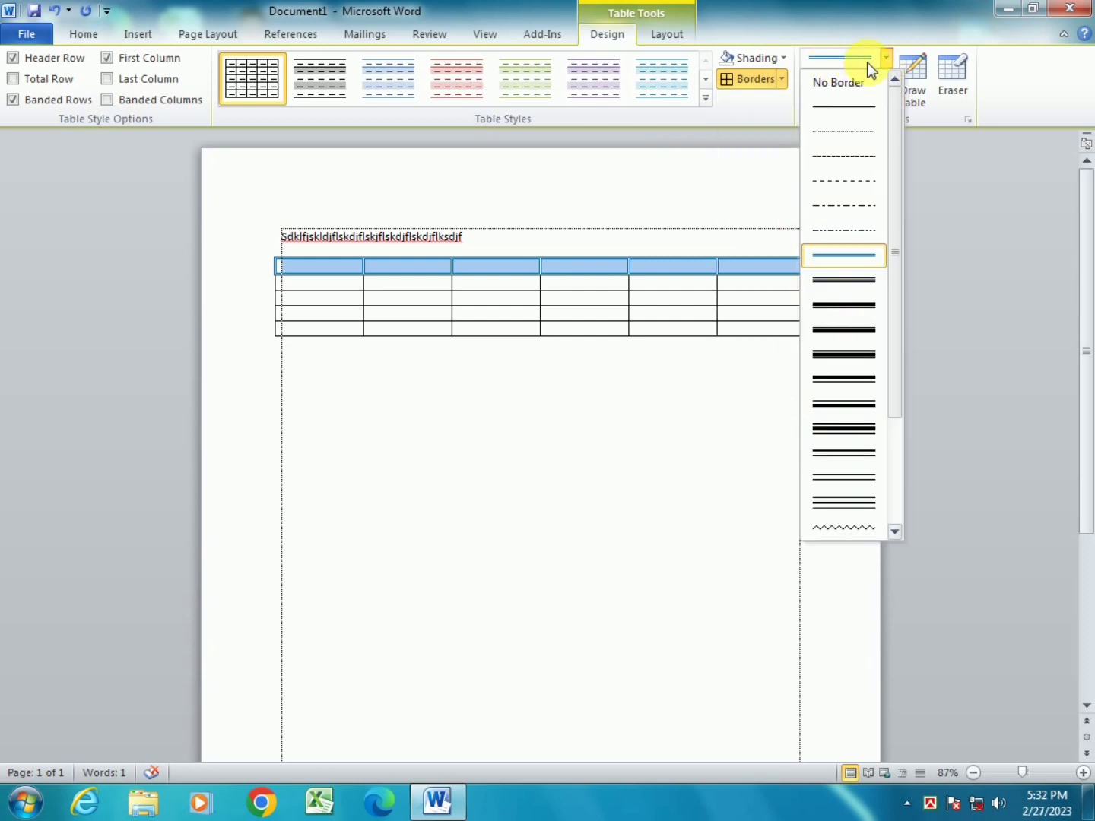
{"action": "left_click", "coordinate": [838, 105]}
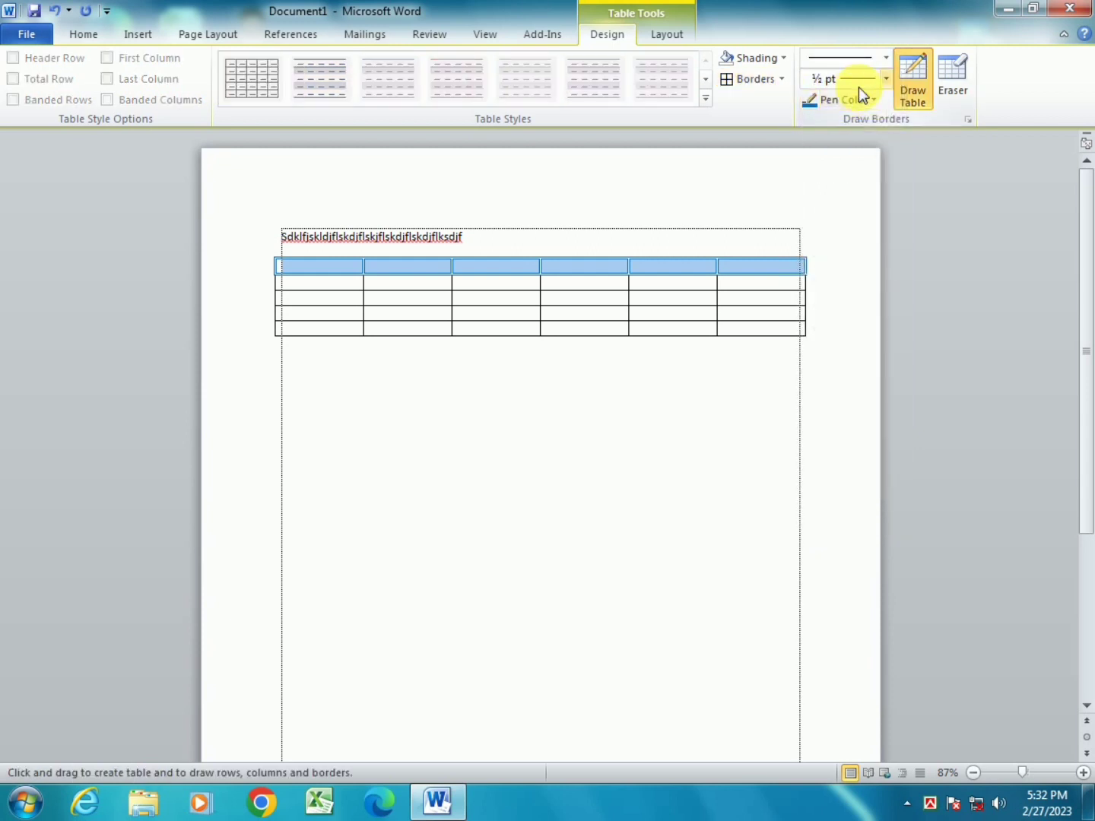
{"action": "left_click", "coordinate": [853, 101]}
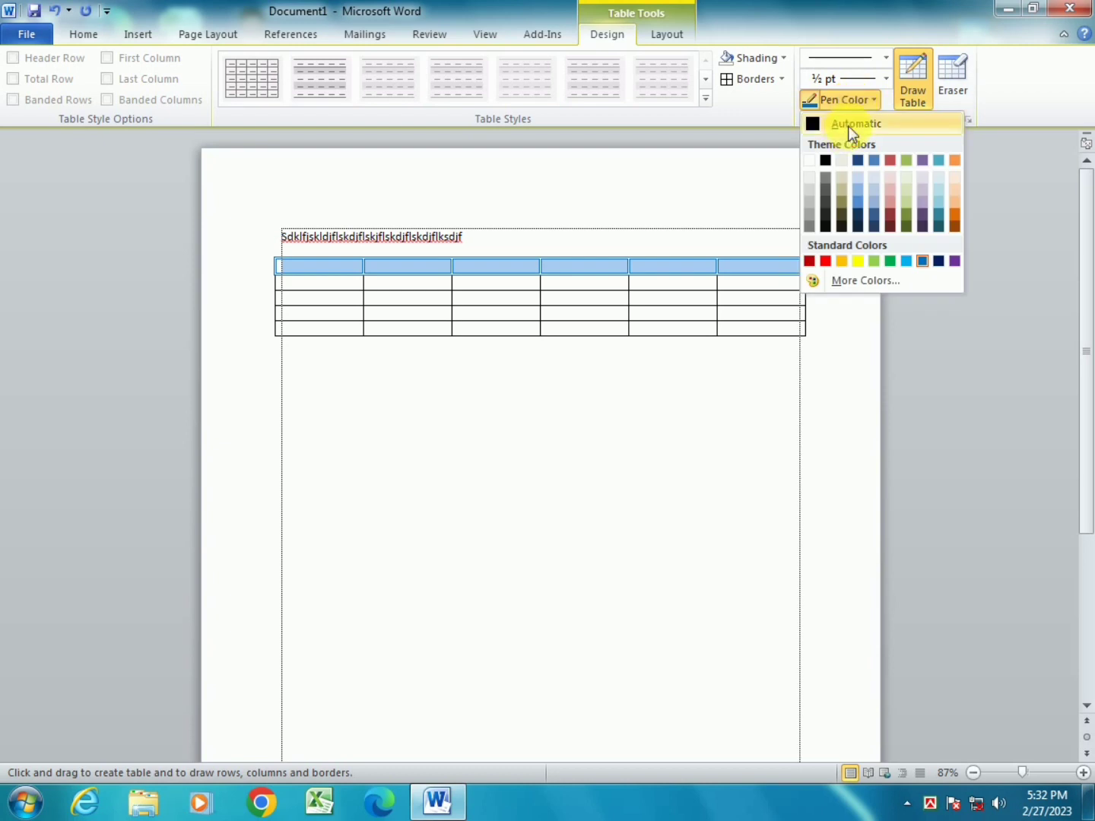
{"action": "left_click", "coordinate": [820, 120]}
{"action": "left_click", "coordinate": [784, 79]}
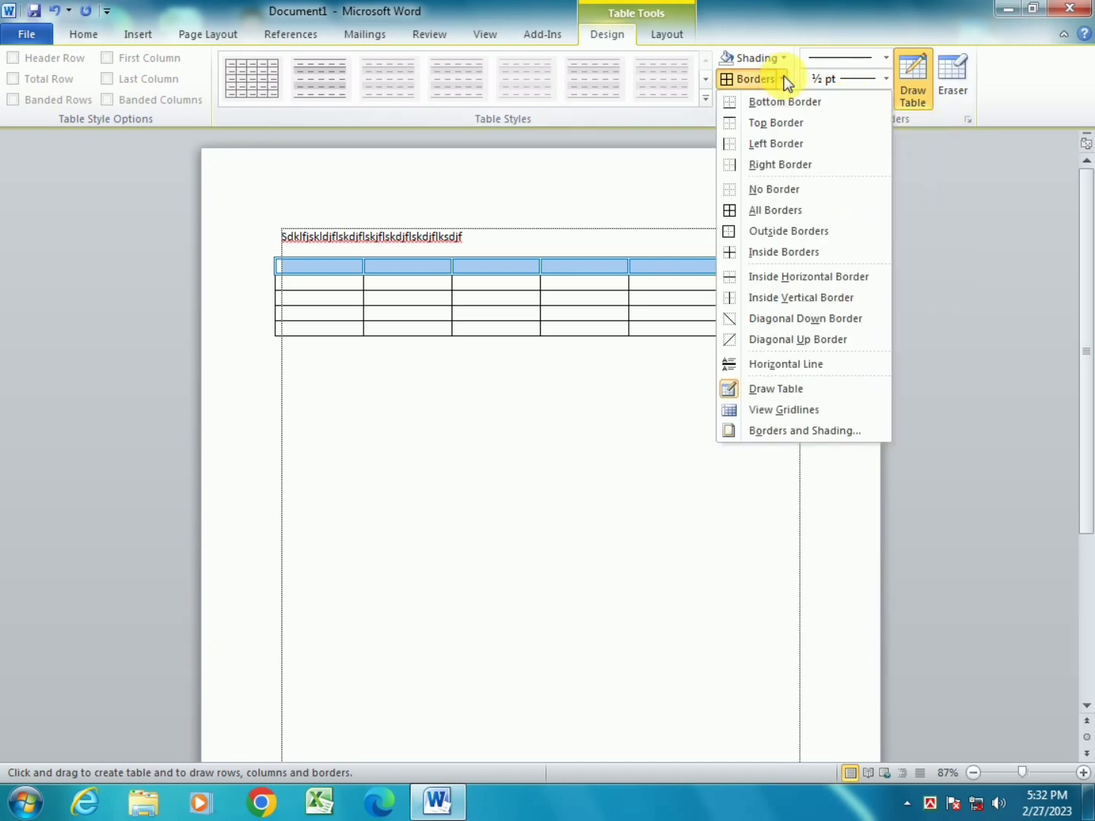
{"action": "left_click", "coordinate": [761, 211]}
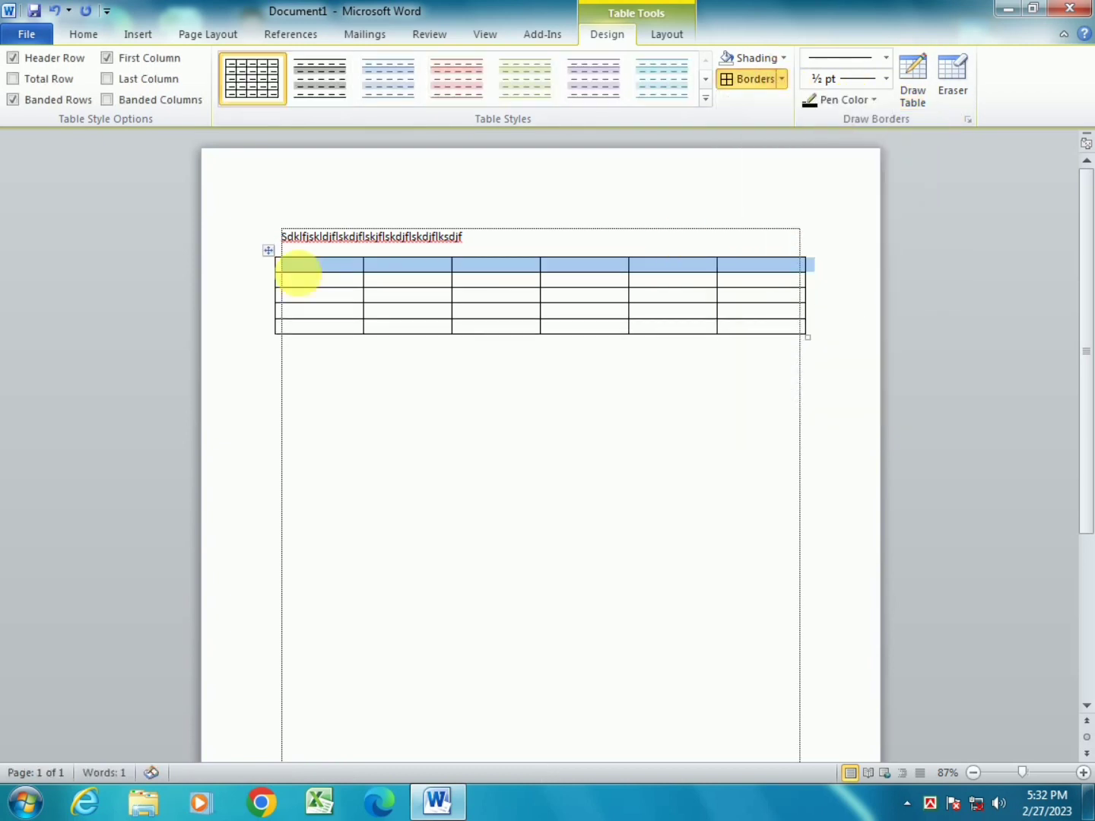
{"action": "left_click", "coordinate": [305, 272]}
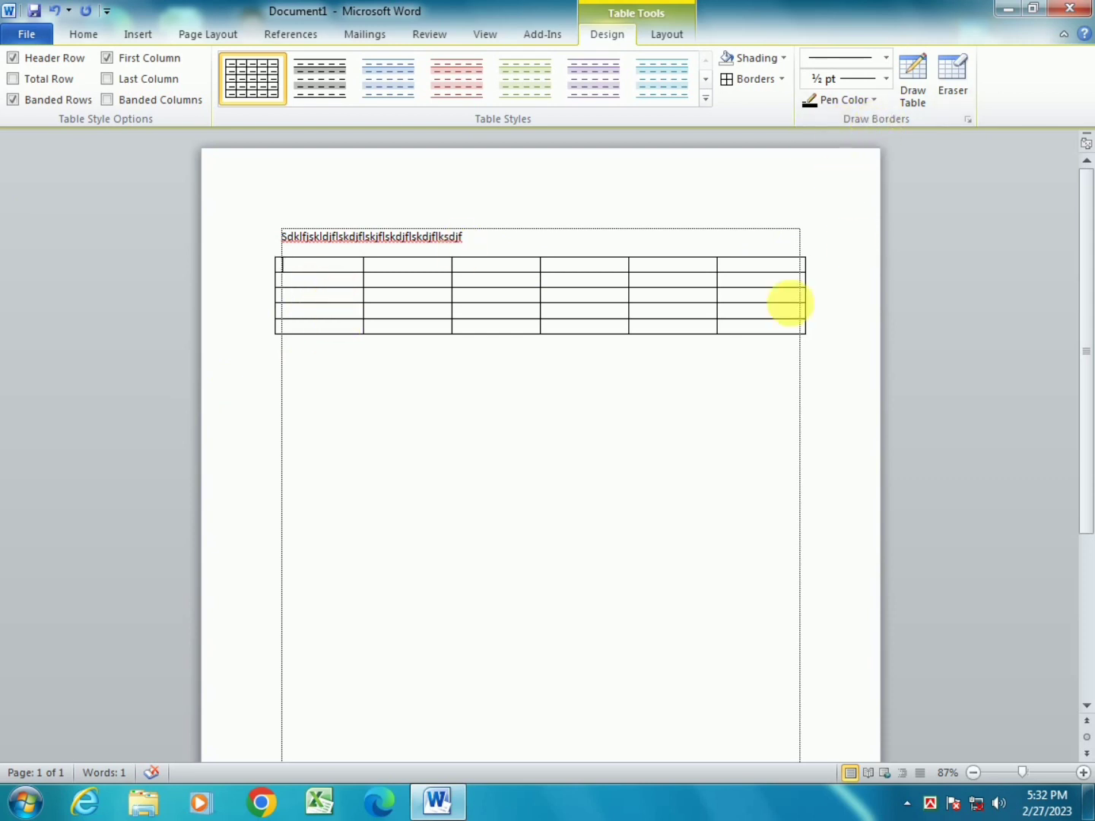
Draw an extra row about 0.26" high beneath the table and divide it with vertical lines continuing the first three column boundaries.
{"action": "left_click", "coordinate": [928, 104]}
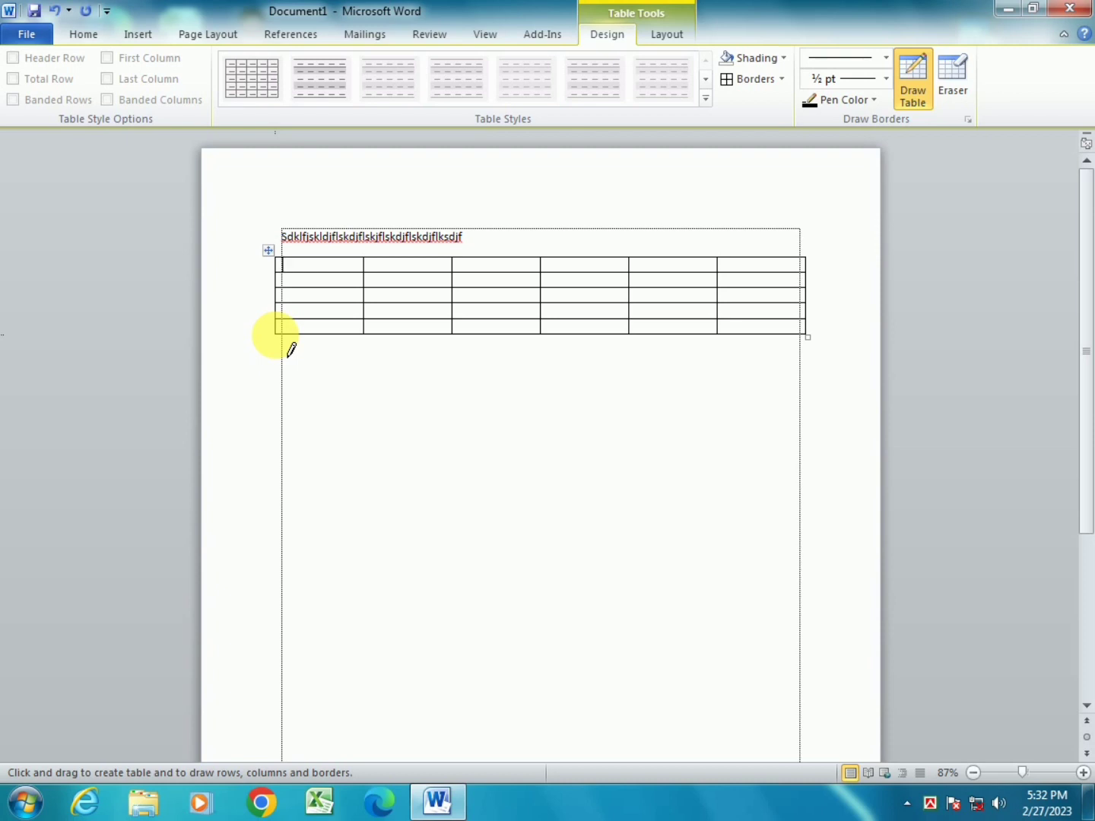
{"action": "mouse_move", "coordinate": [276, 335]}
{"action": "left_mouse_down"}
{"action": "mouse_move", "coordinate": [278, 357]}
{"action": "mouse_move", "coordinate": [366, 362]}
{"action": "mouse_move", "coordinate": [803, 354]}
{"action": "left_mouse_up"}
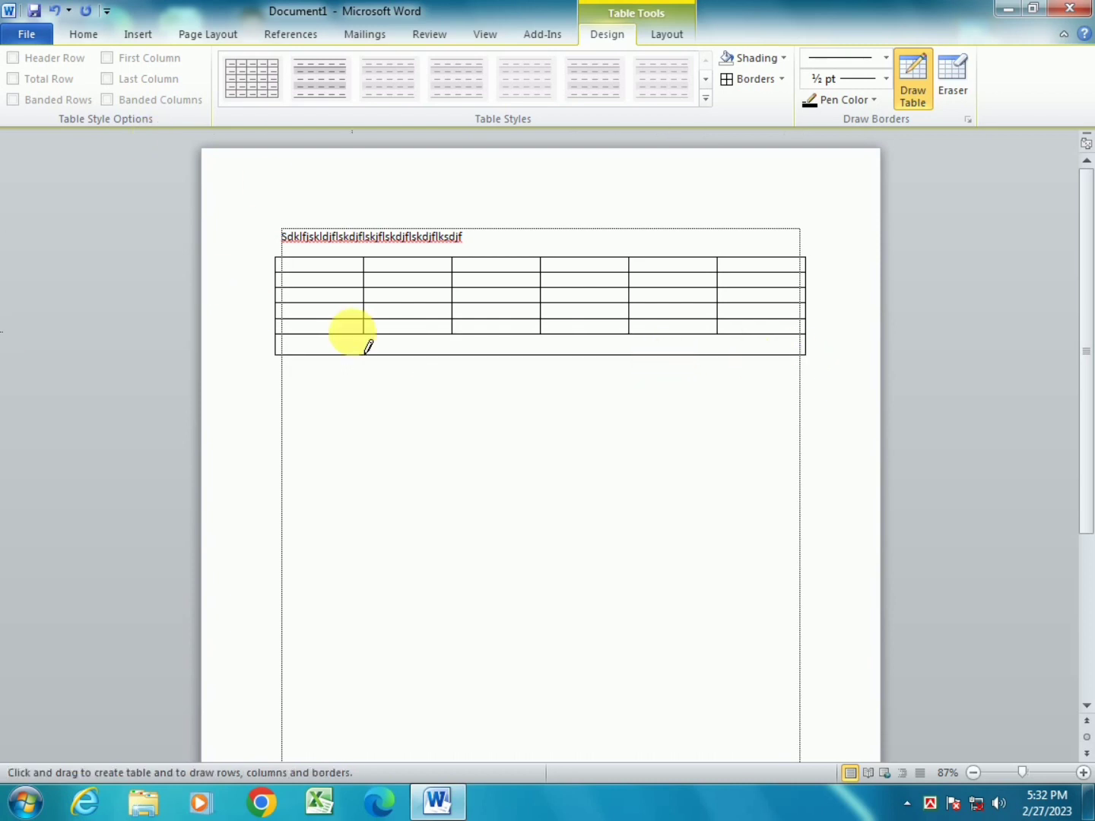
{"action": "left_click_drag", "start_coordinate": [364, 319], "coordinate": [365, 364]}
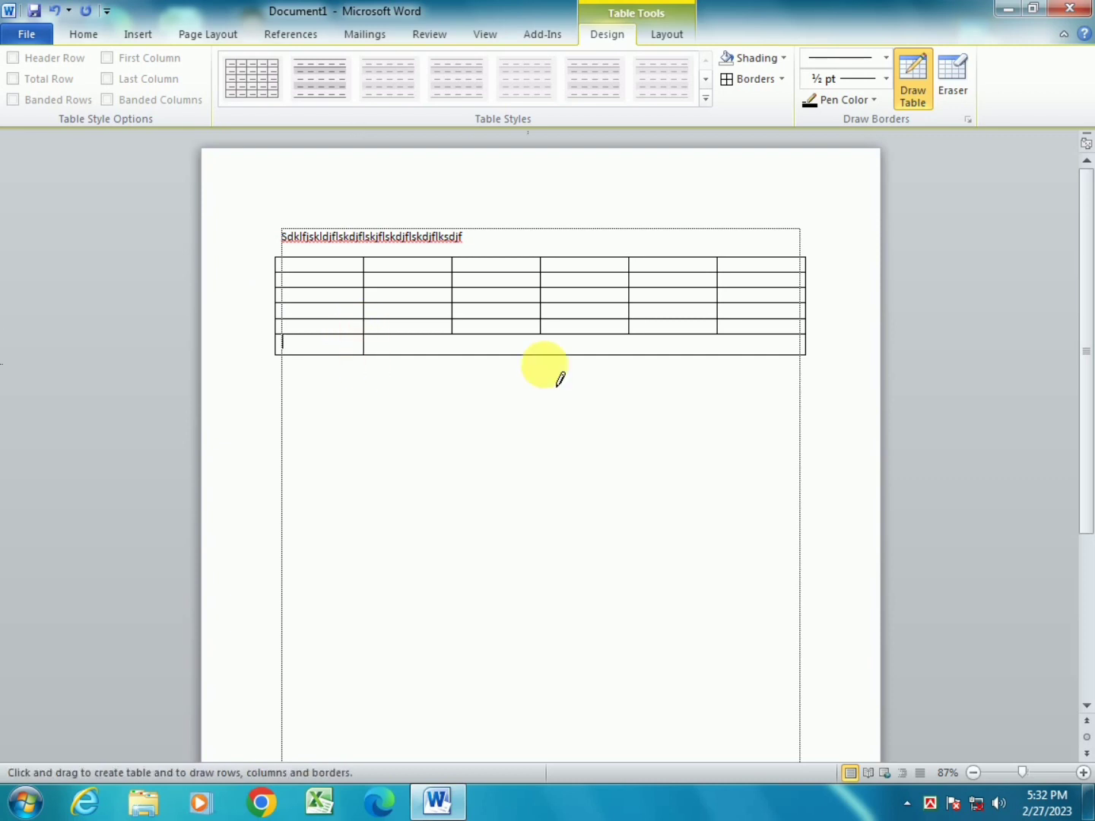
{"action": "left_click_drag", "start_coordinate": [453, 323], "coordinate": [454, 363]}
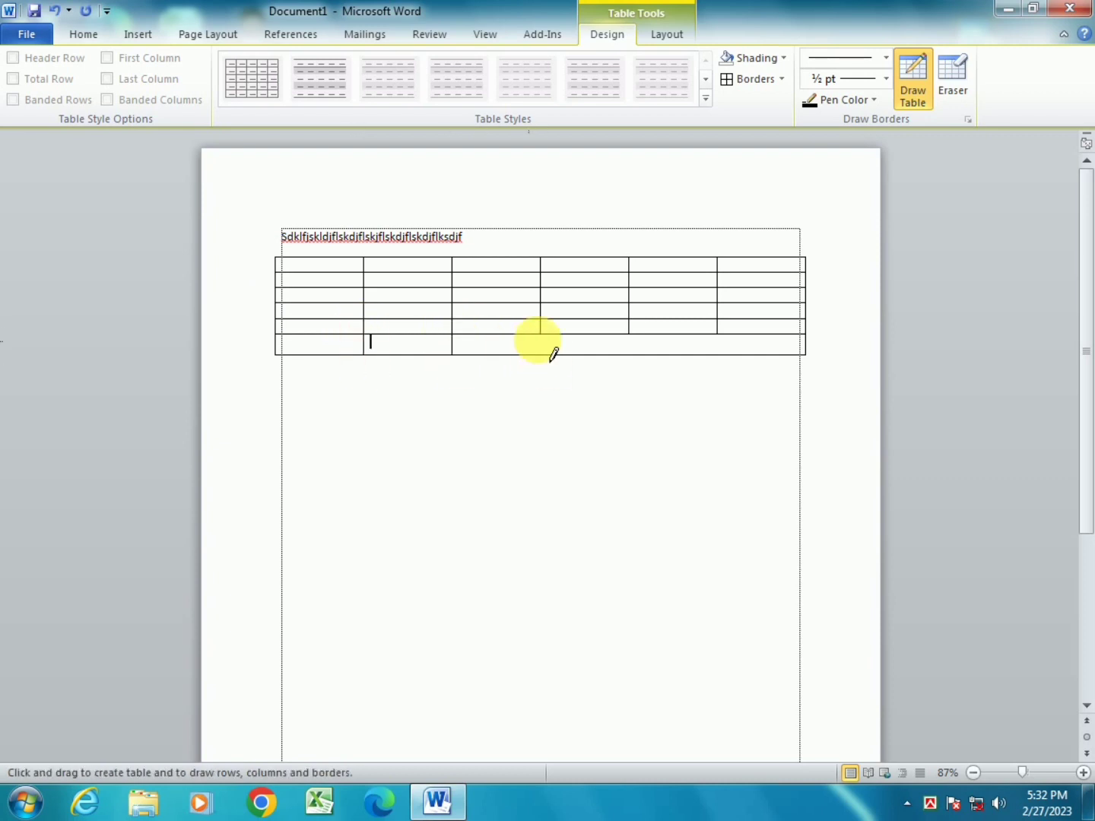
{"action": "left_click_drag", "start_coordinate": [539, 329], "coordinate": [542, 356]}
Erase the cell borders within columns 2–3 of rows 2–4, between columns 4–5 in rows 1–2, and between columns 5–6 in row 2.
{"action": "left_click", "coordinate": [957, 76]}
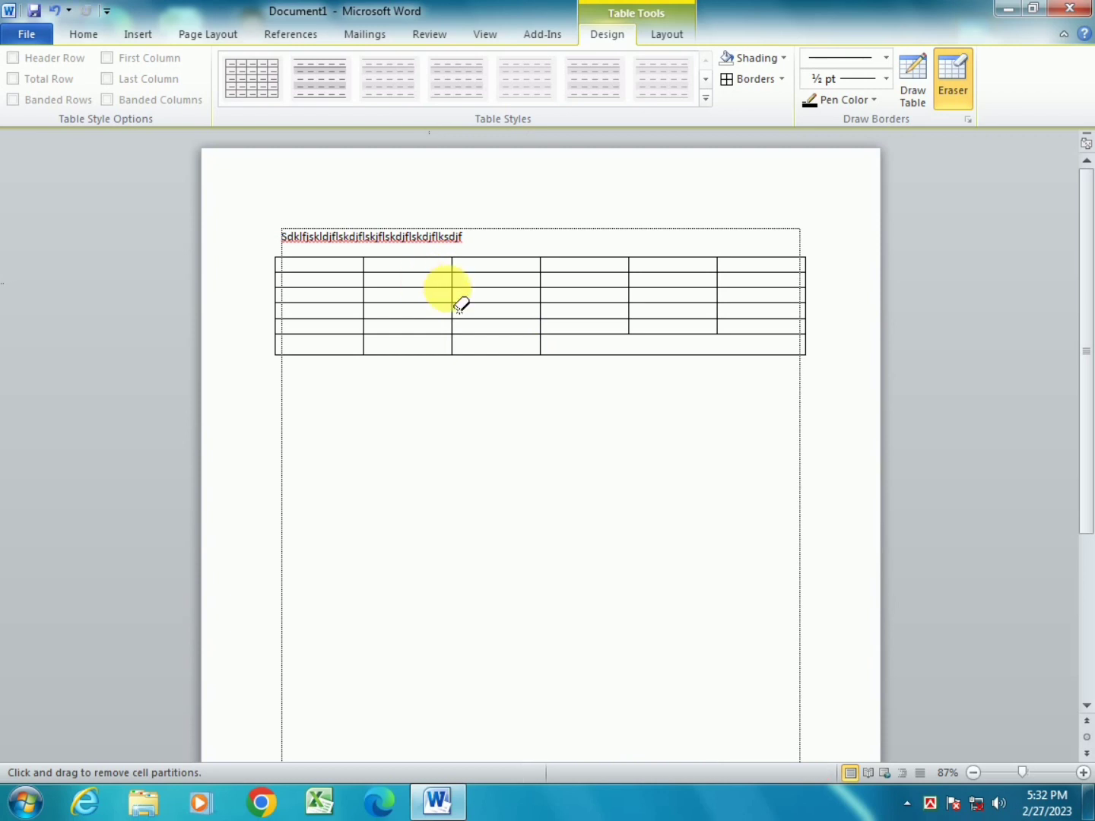
{"action": "left_click_drag", "start_coordinate": [460, 306], "coordinate": [491, 332]}
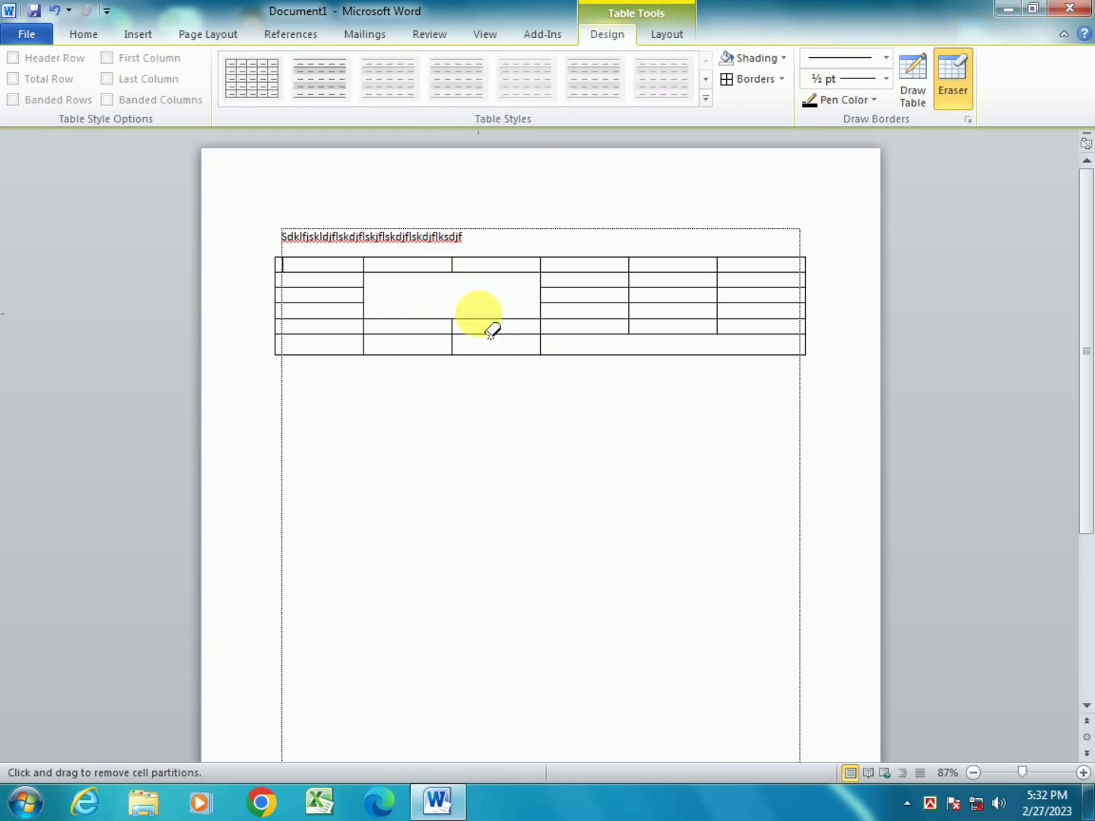
{"action": "left_click", "coordinate": [629, 277]}
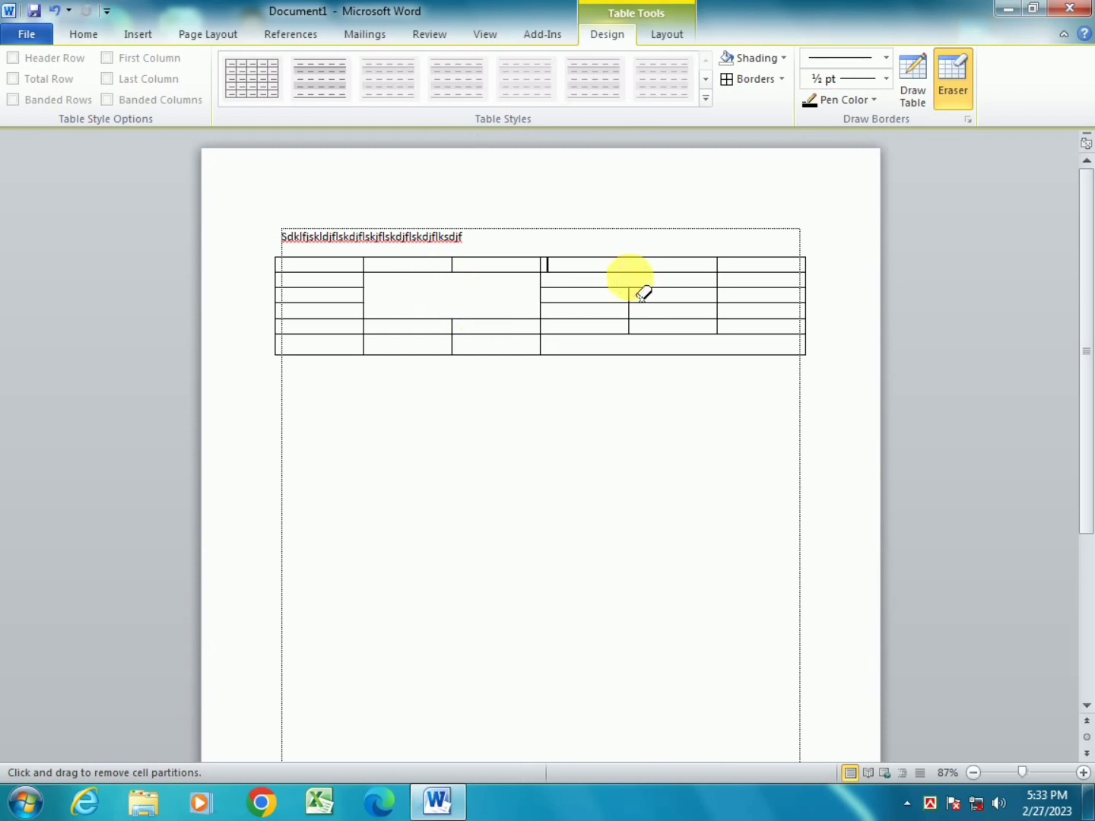
{"action": "left_click", "coordinate": [720, 279]}
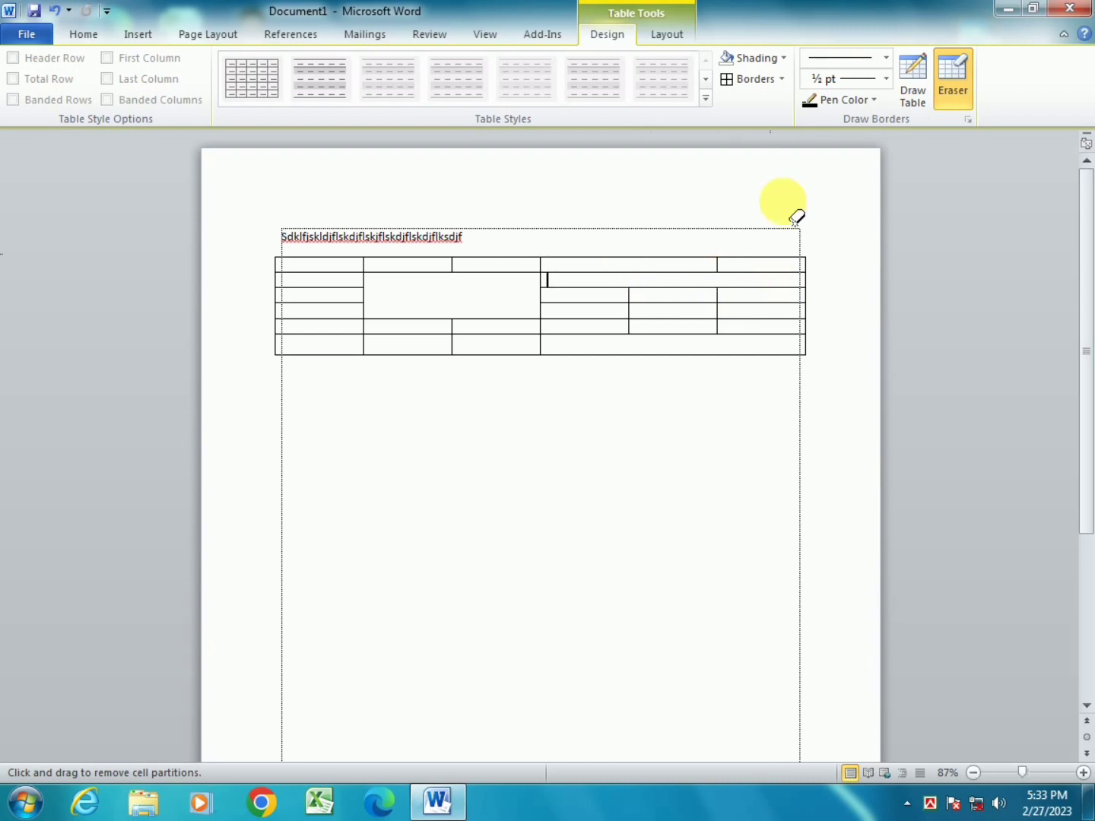
{"action": "left_click", "coordinate": [948, 72]}
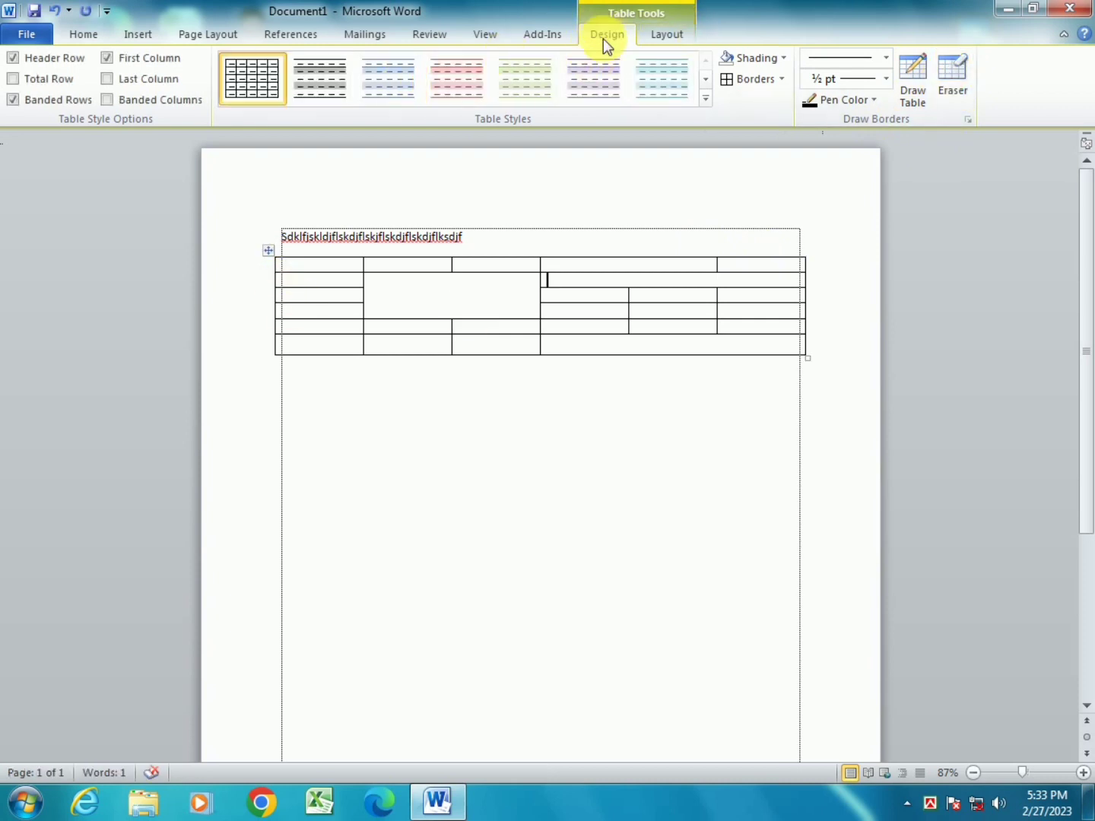
Insert a row above the table's bottom row, and another row directly below the new one.
{"action": "left_click", "coordinate": [668, 34]}
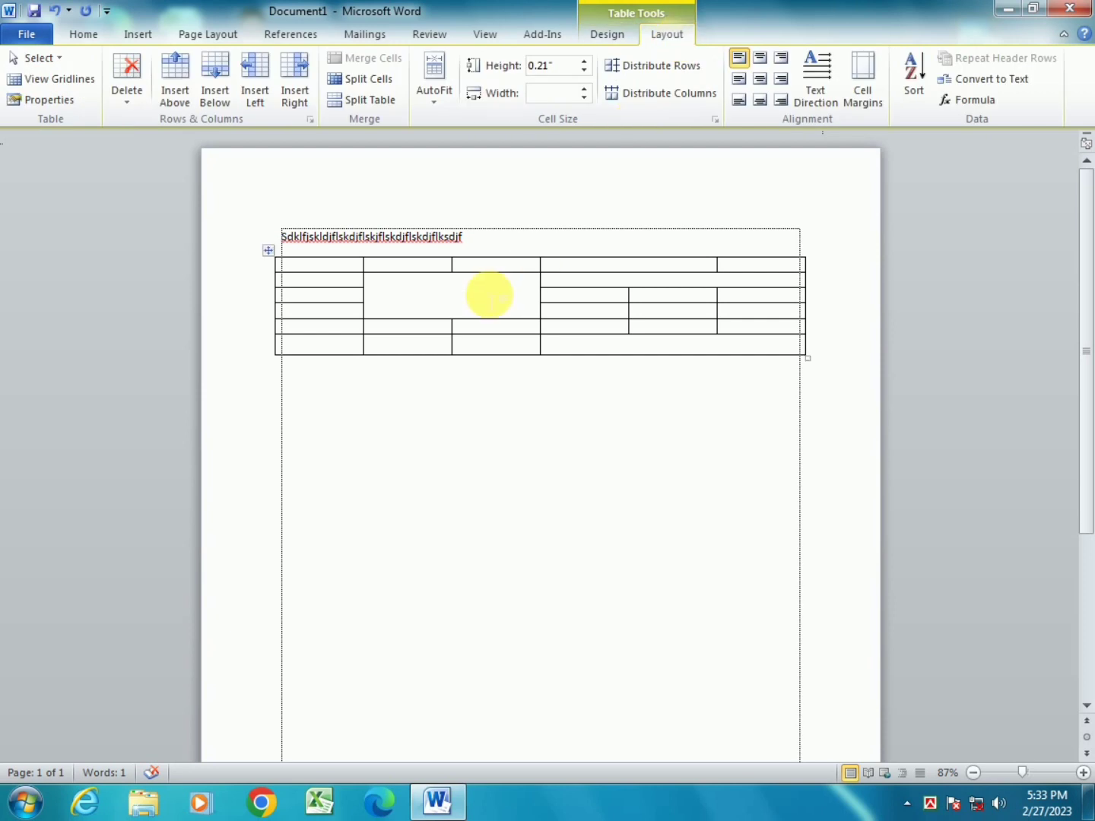
{"action": "left_click", "coordinate": [302, 339]}
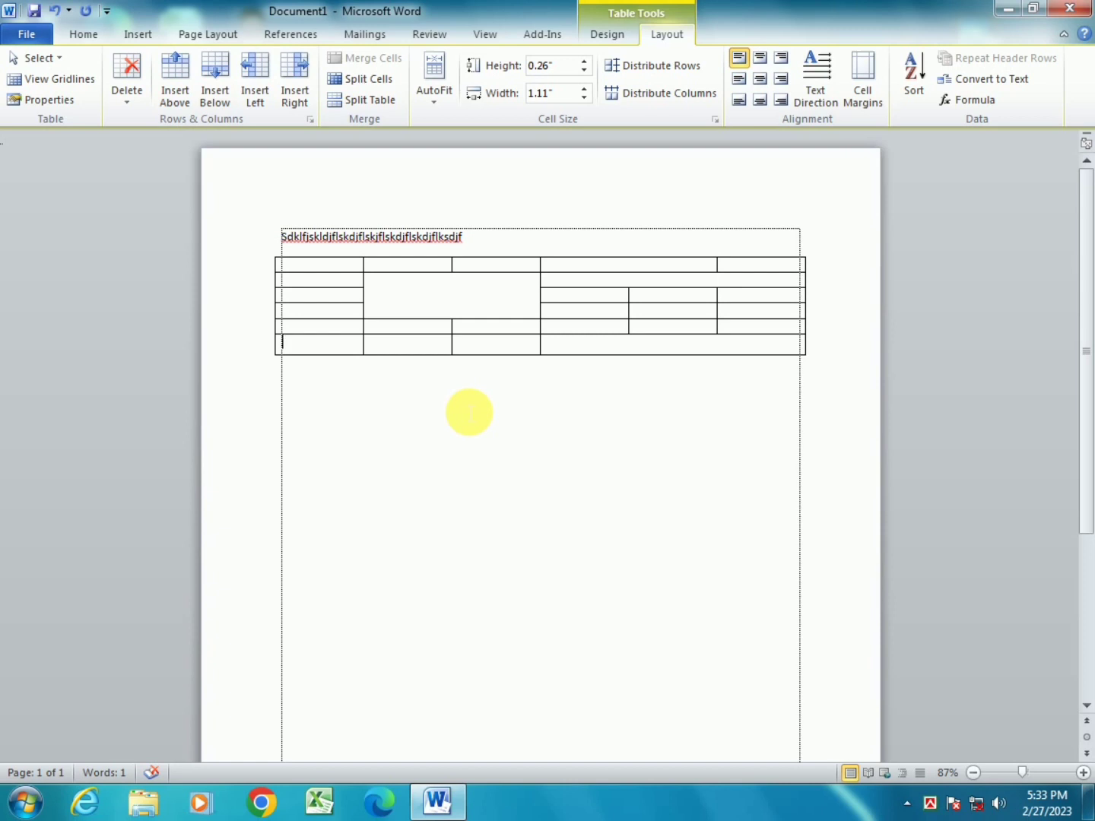
{"action": "left_click", "coordinate": [121, 104]}
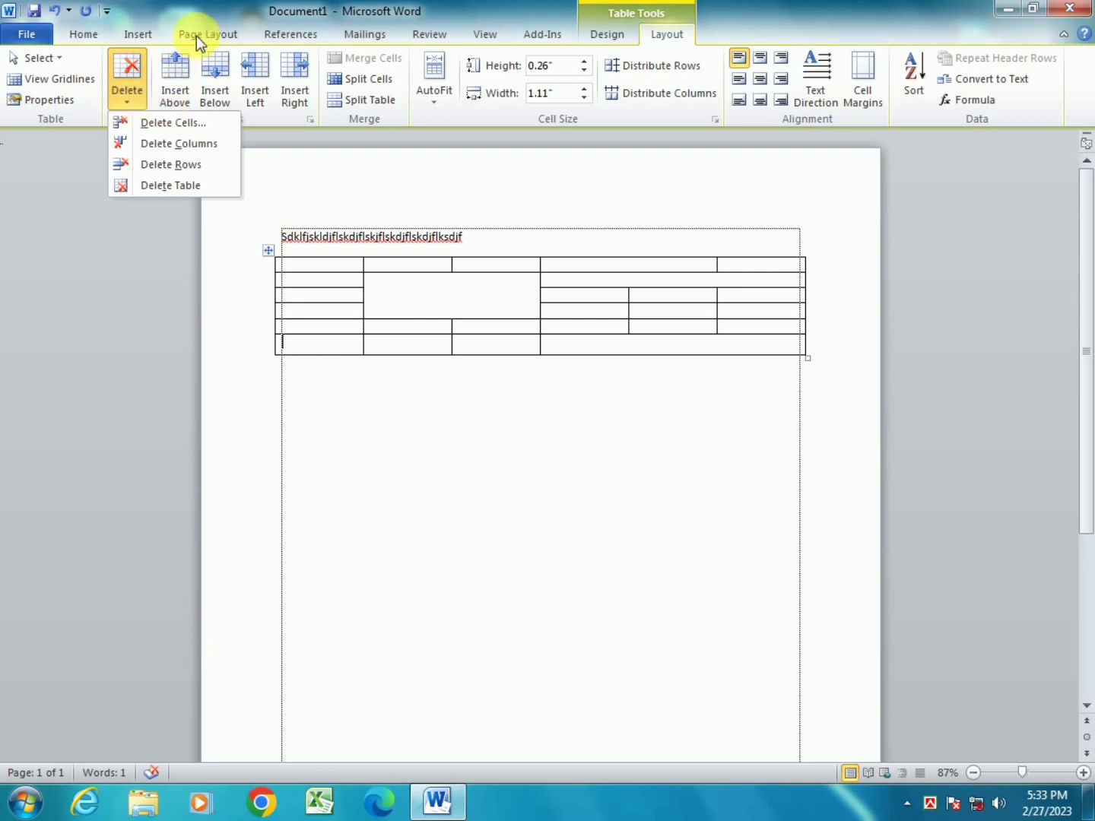
{"action": "left_click", "coordinate": [168, 11]}
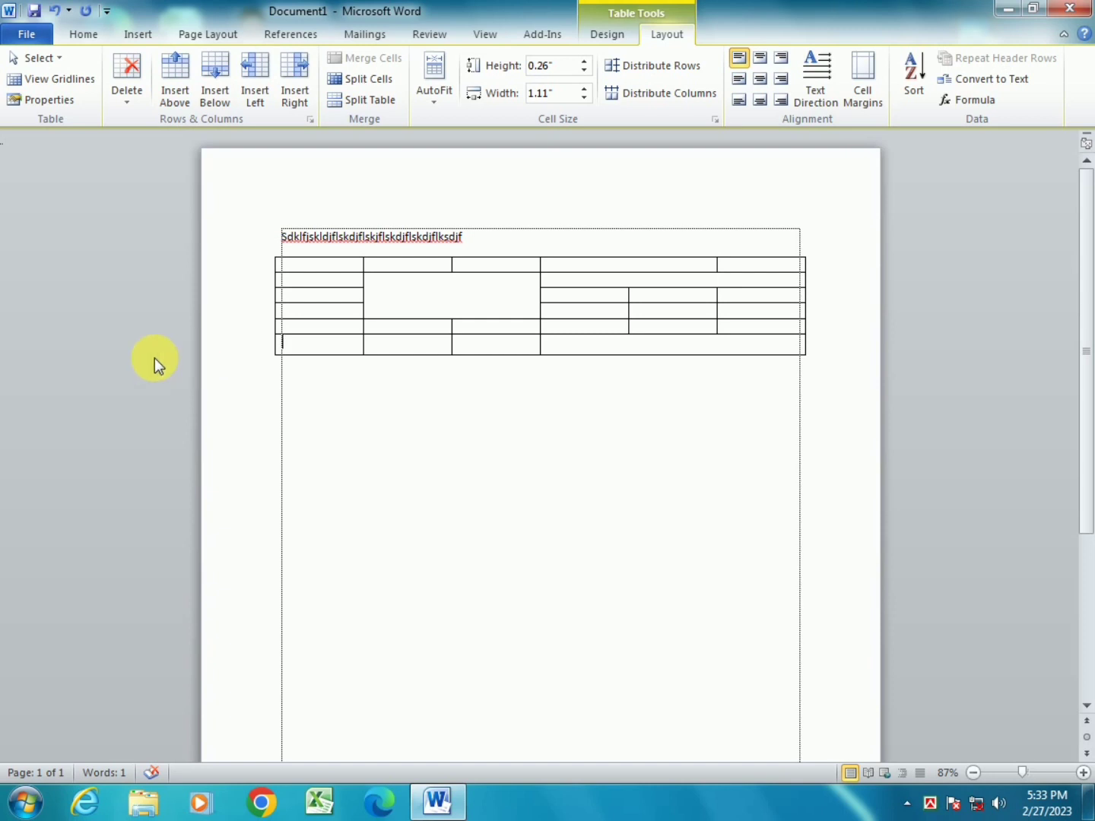
{"action": "left_click", "coordinate": [181, 72]}
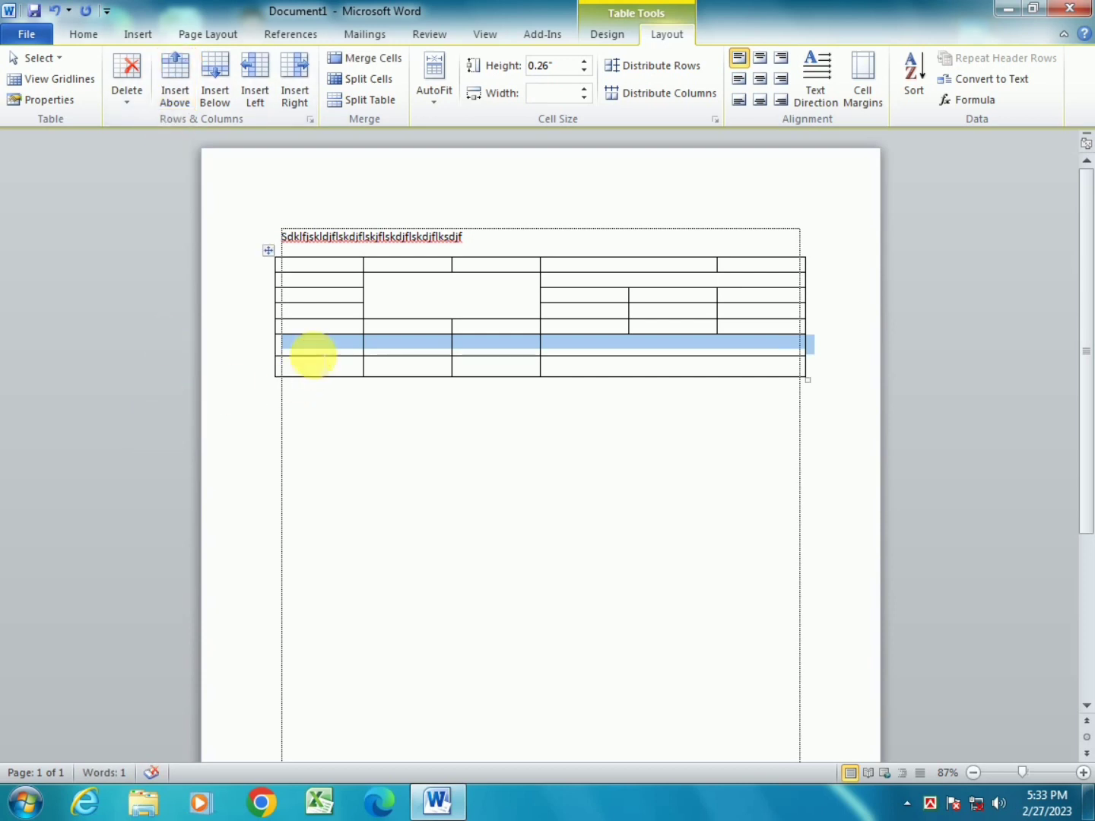
{"action": "left_click", "coordinate": [312, 350]}
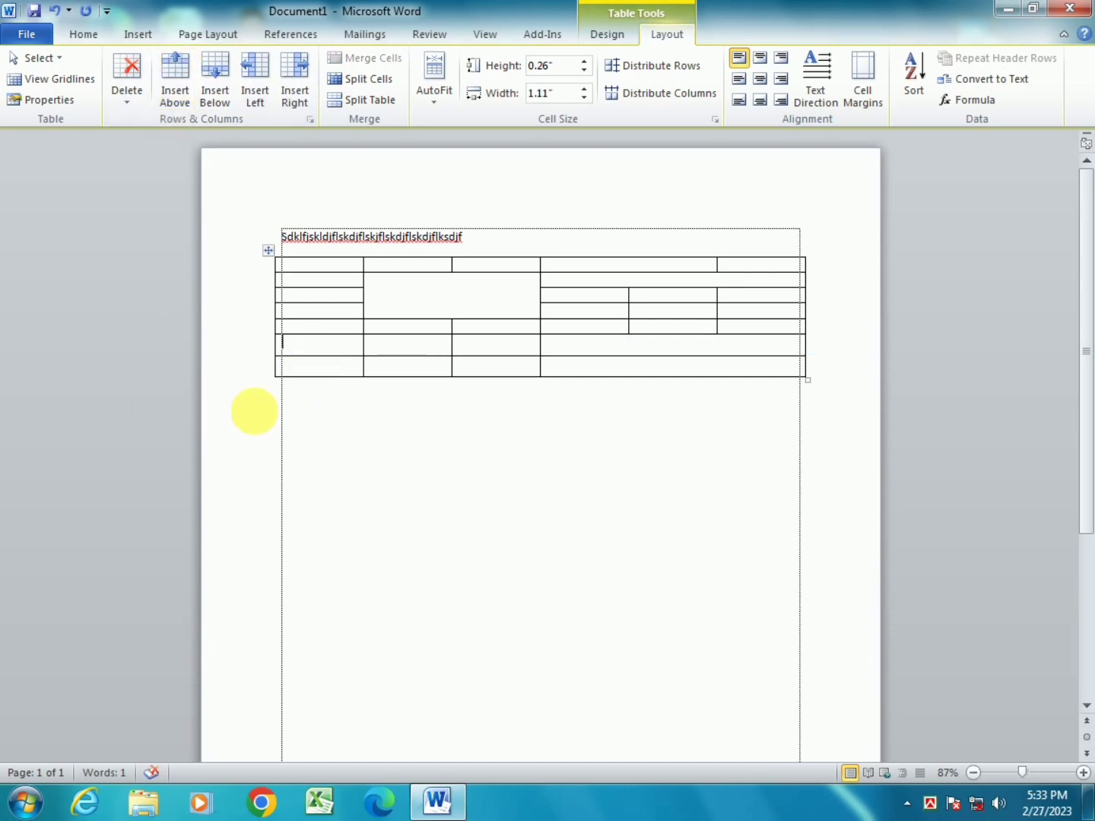
{"action": "left_click", "coordinate": [214, 80]}
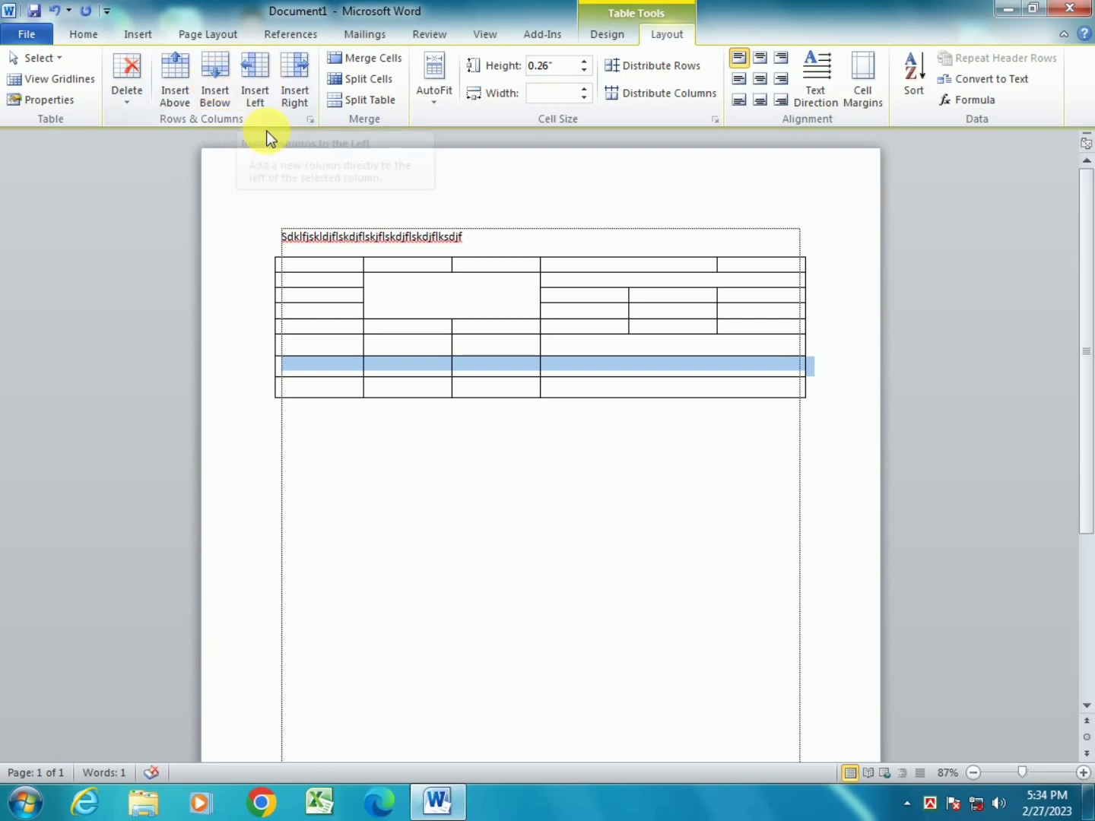
Insert a column to the left of the table's first column, and another to the right of the new column.
{"action": "mouse_move", "coordinate": [266, 131]}
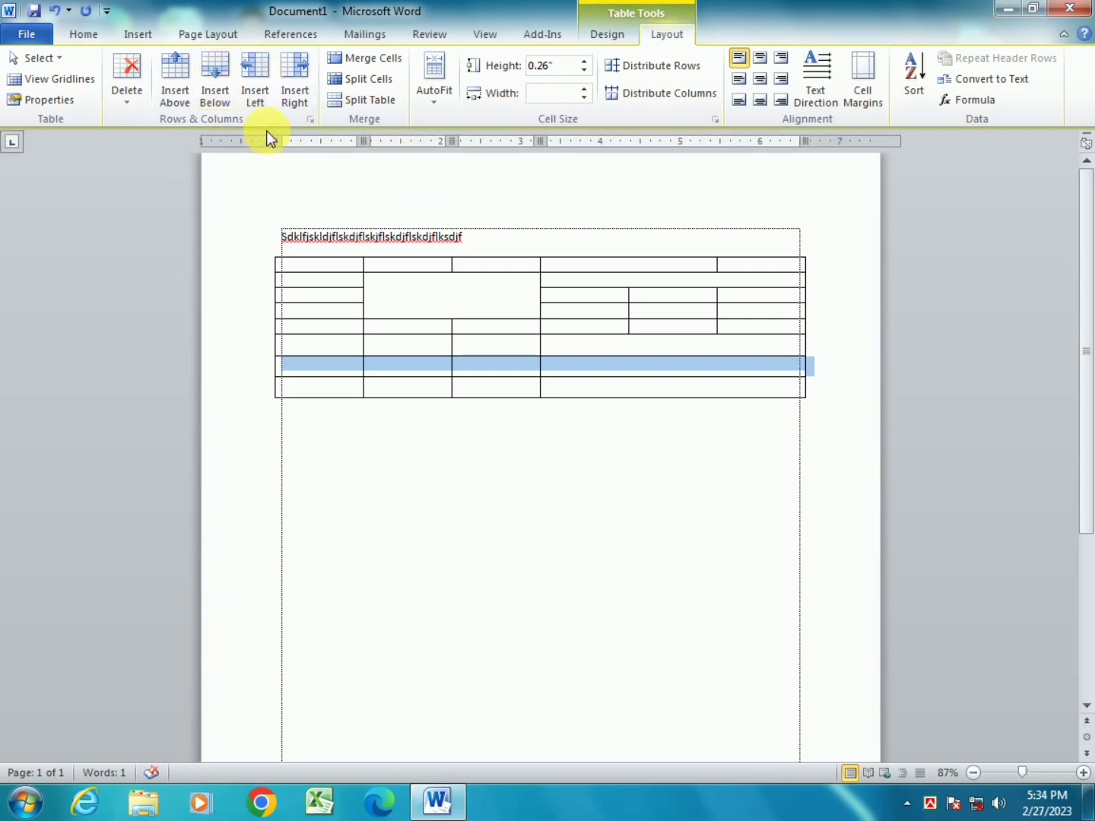
{"action": "left_click", "coordinate": [327, 318]}
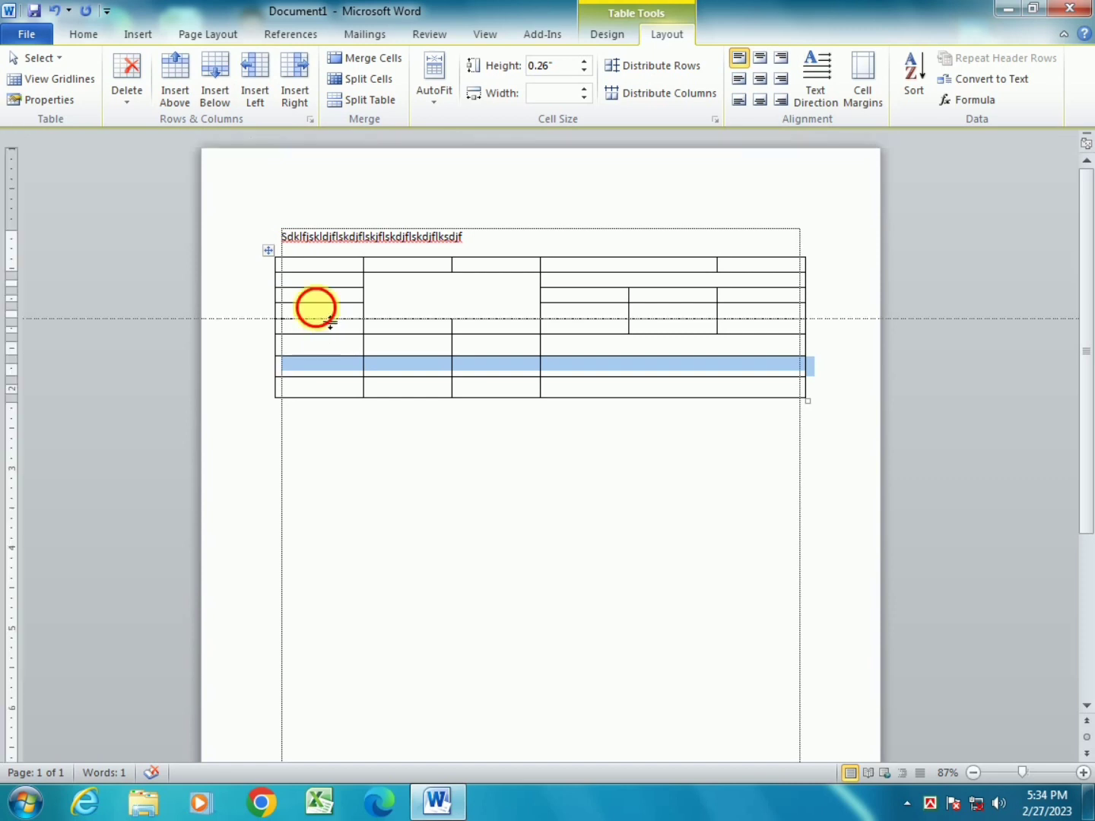
{"action": "left_click", "coordinate": [323, 312]}
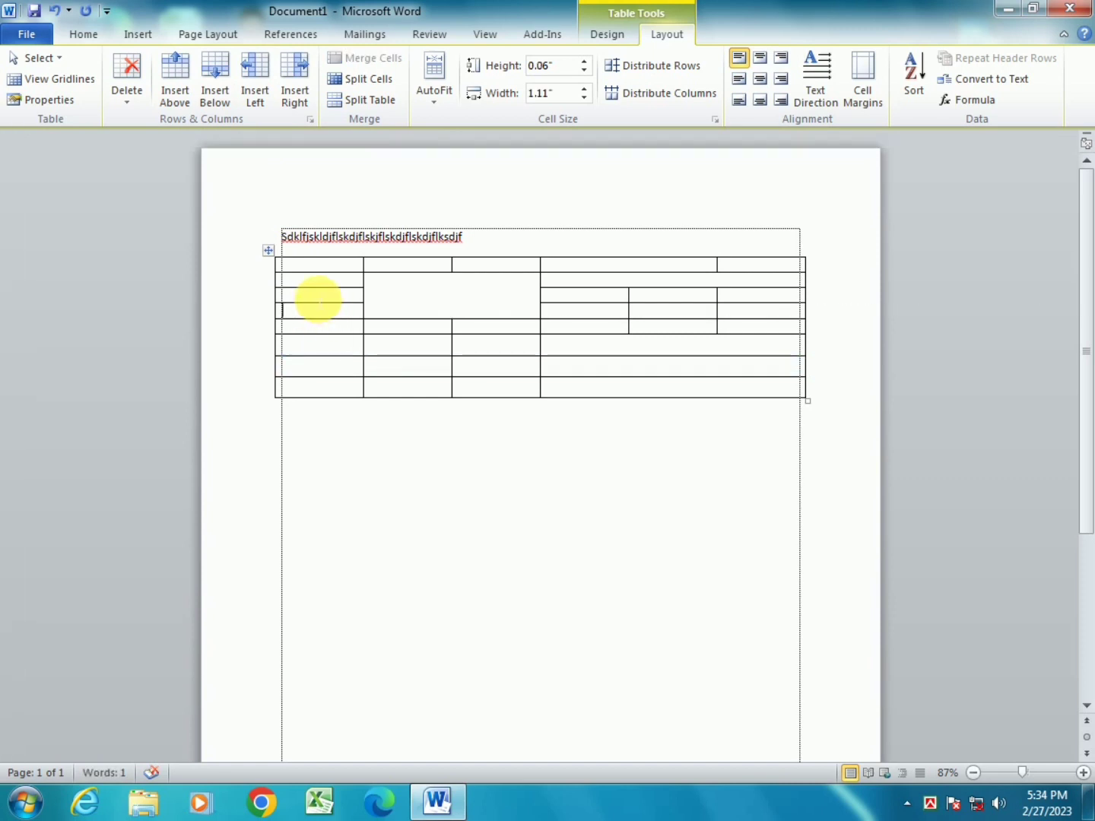
{"action": "left_click", "coordinate": [257, 73]}
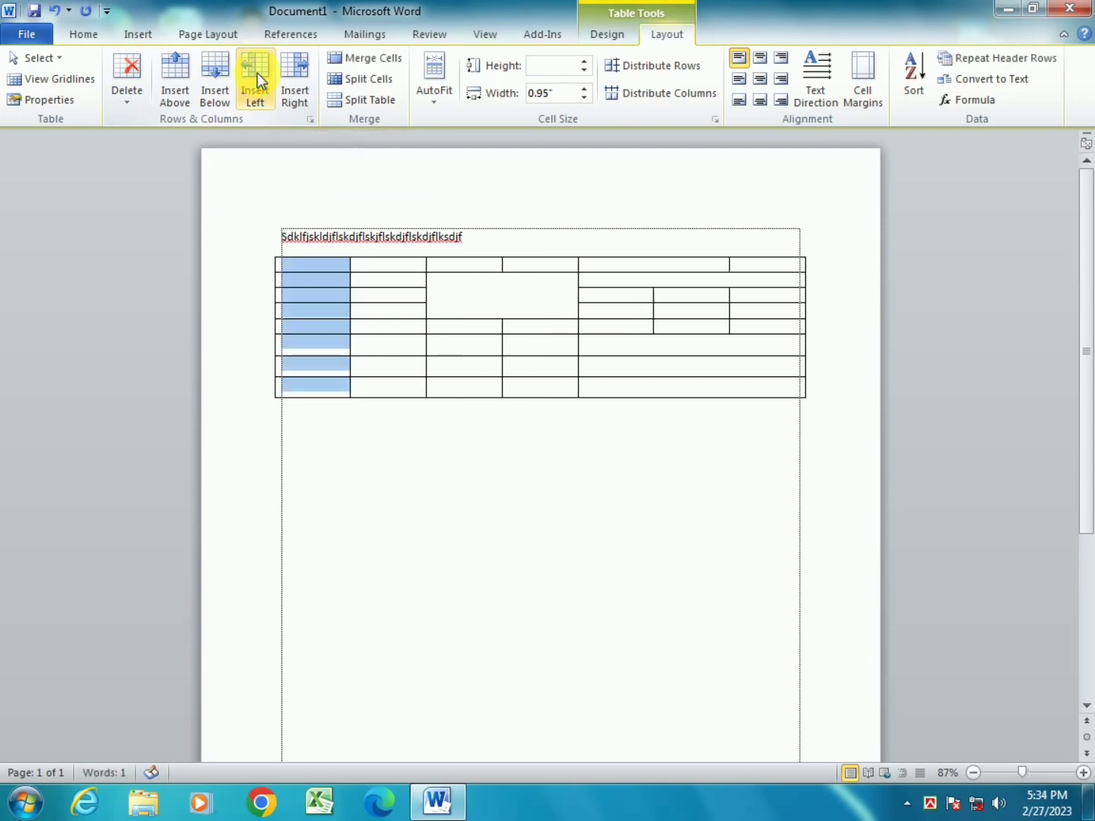
{"action": "left_click", "coordinate": [291, 72]}
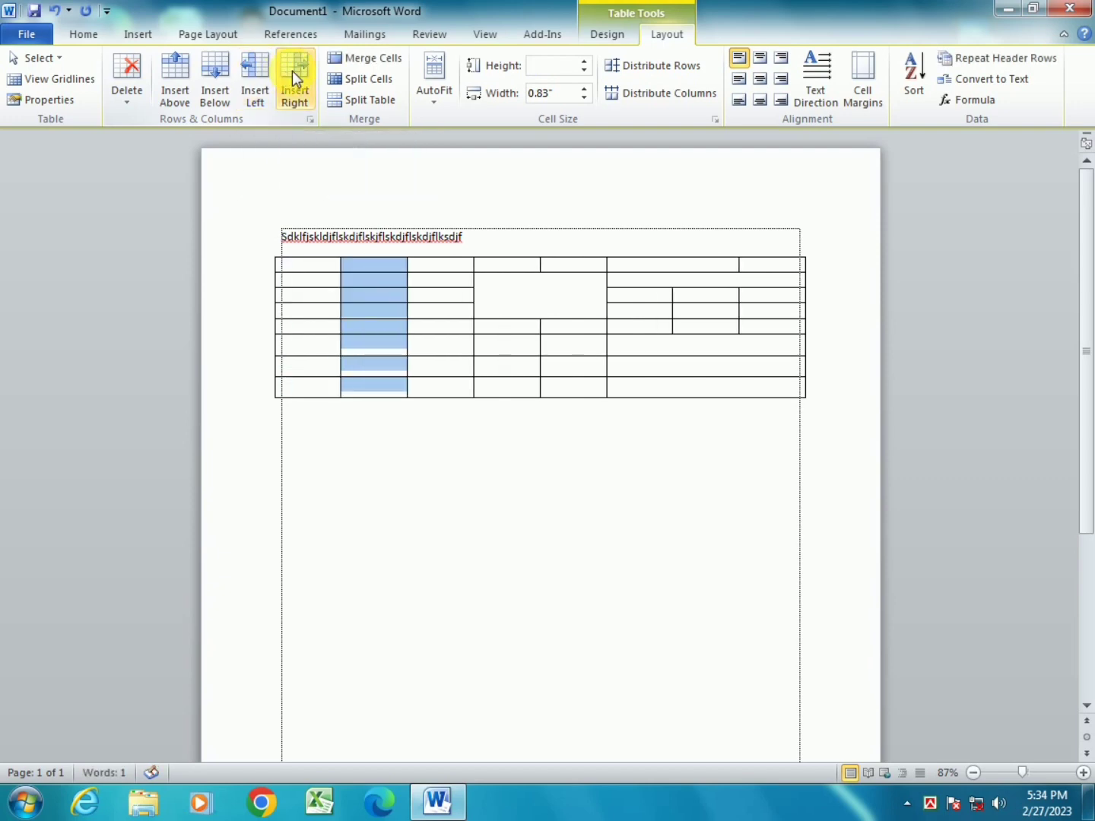
Merge the cells of the first three columns in rows 2–4 into one cell.
{"action": "left_click", "coordinate": [354, 301]}
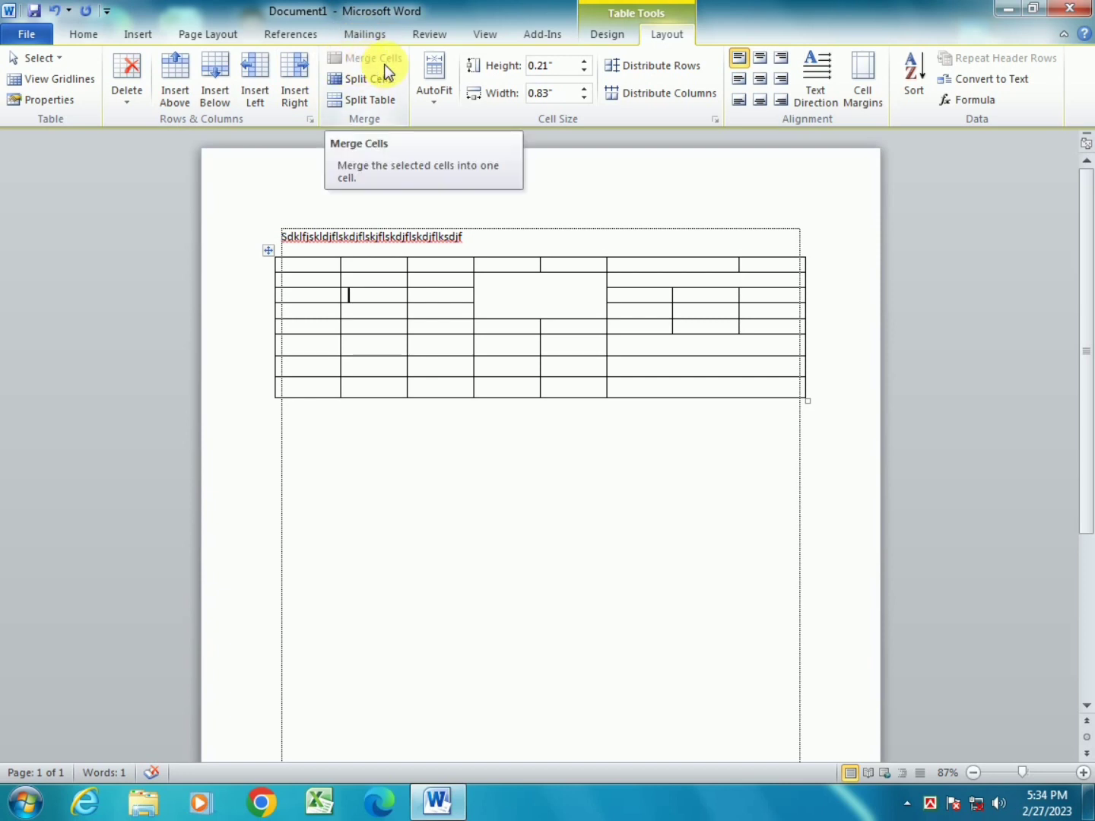
{"action": "left_click", "coordinate": [328, 285]}
{"action": "left_click_drag", "start_coordinate": [338, 291], "coordinate": [403, 330]}
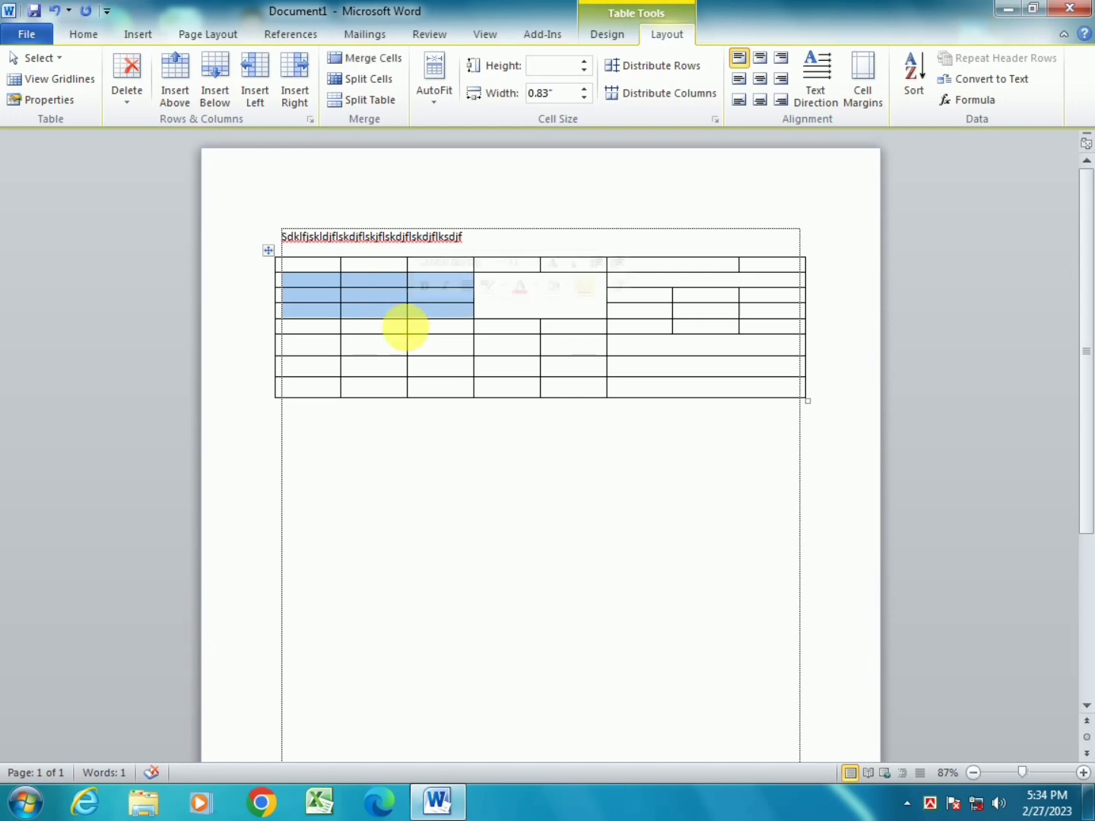
{"action": "left_click", "coordinate": [382, 56]}
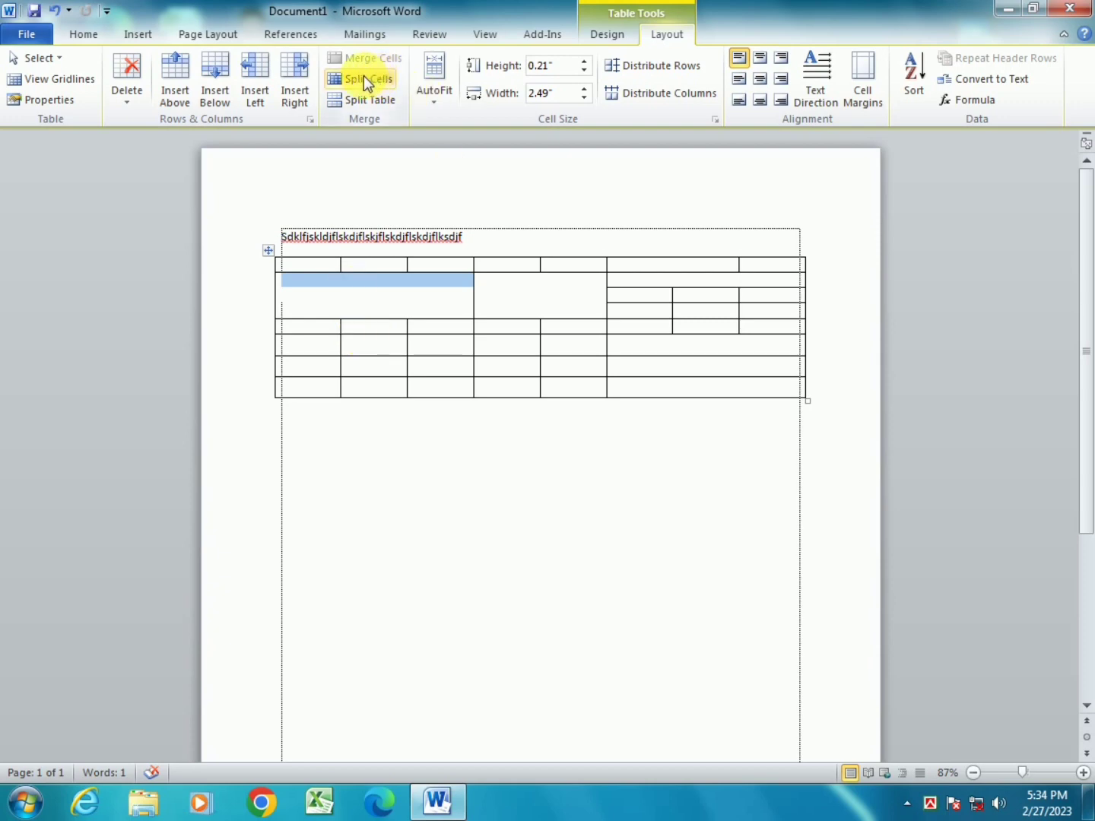
Split the merged cell in the first three columns into 3 columns and 3 rows.
{"action": "left_click", "coordinate": [338, 305]}
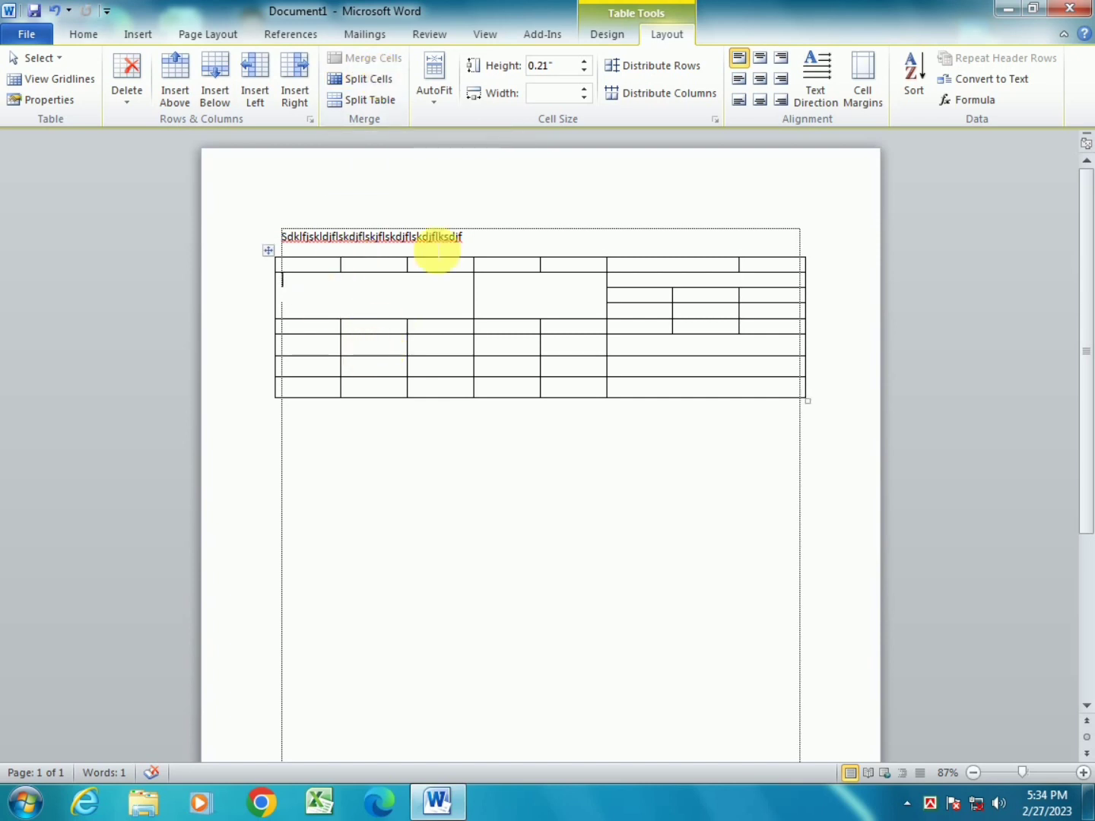
{"action": "left_click", "coordinate": [371, 82]}
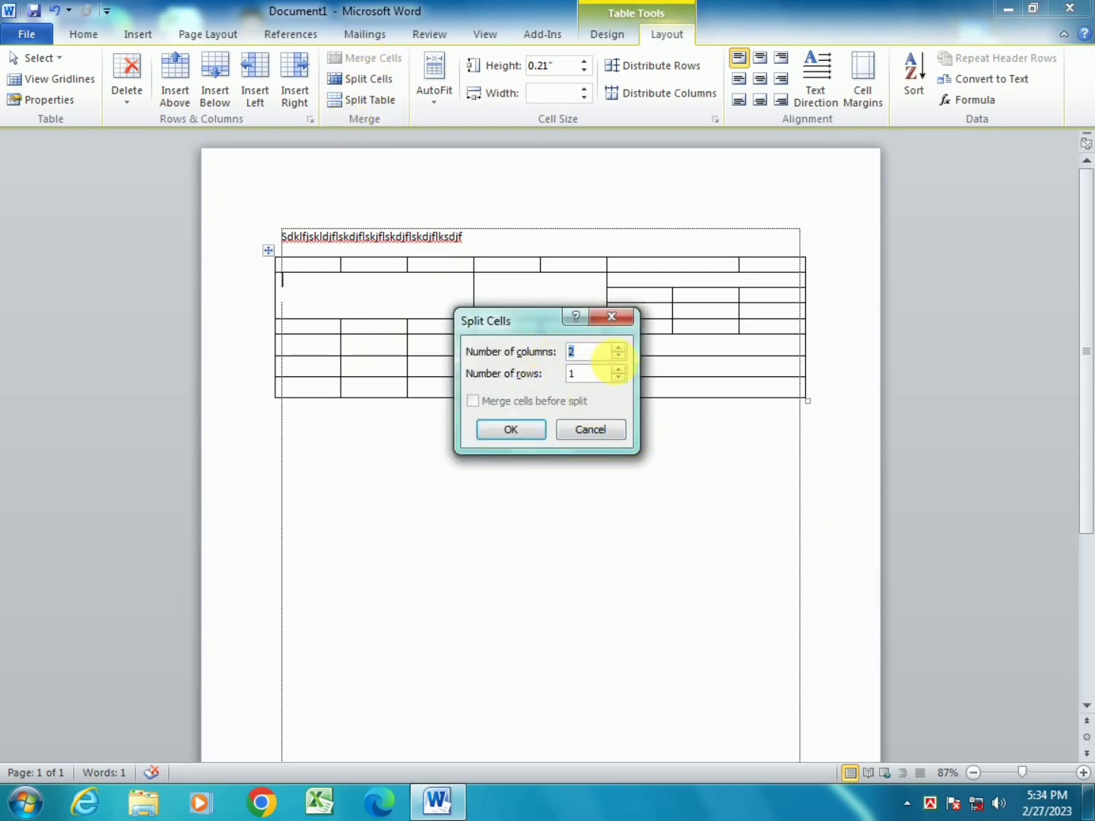
{"action": "double_click", "coordinate": [620, 370]}
{"action": "left_click", "coordinate": [622, 348]}
{"action": "left_click", "coordinate": [520, 428]}
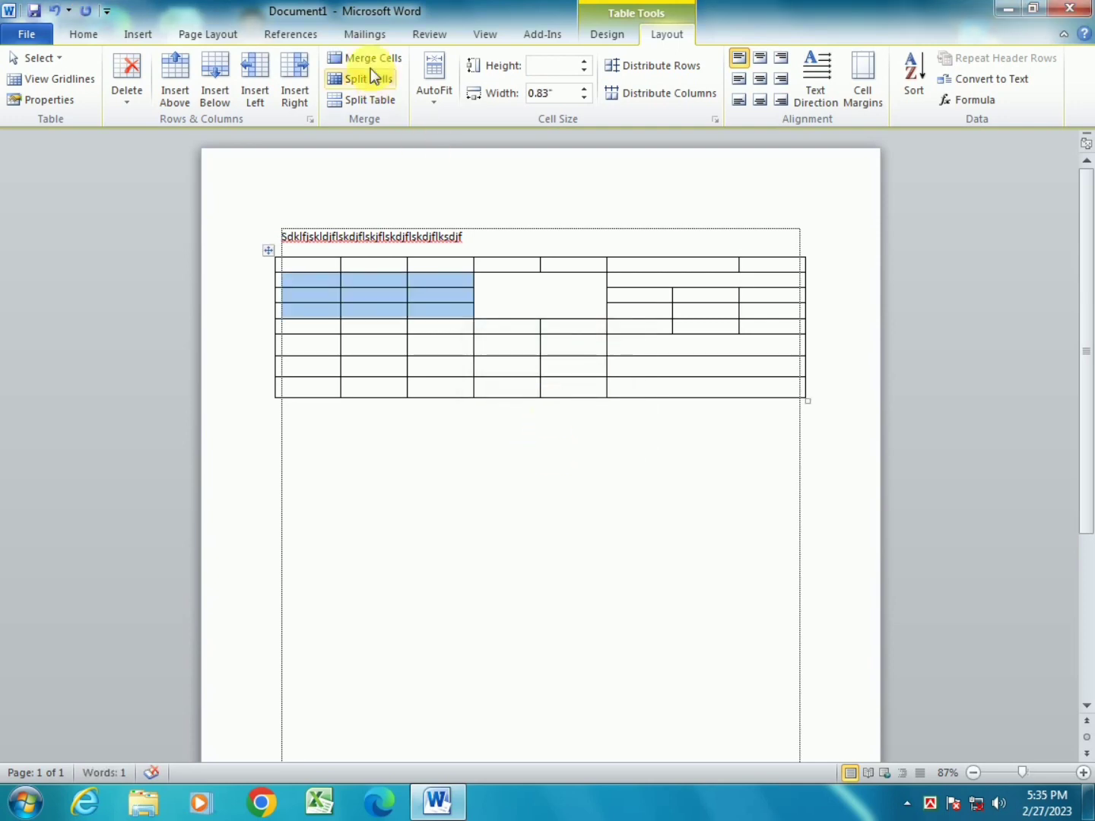
Split the table in two at its sixth row and undo the split.
{"action": "left_click", "coordinate": [358, 347]}
{"action": "left_click", "coordinate": [312, 346]}
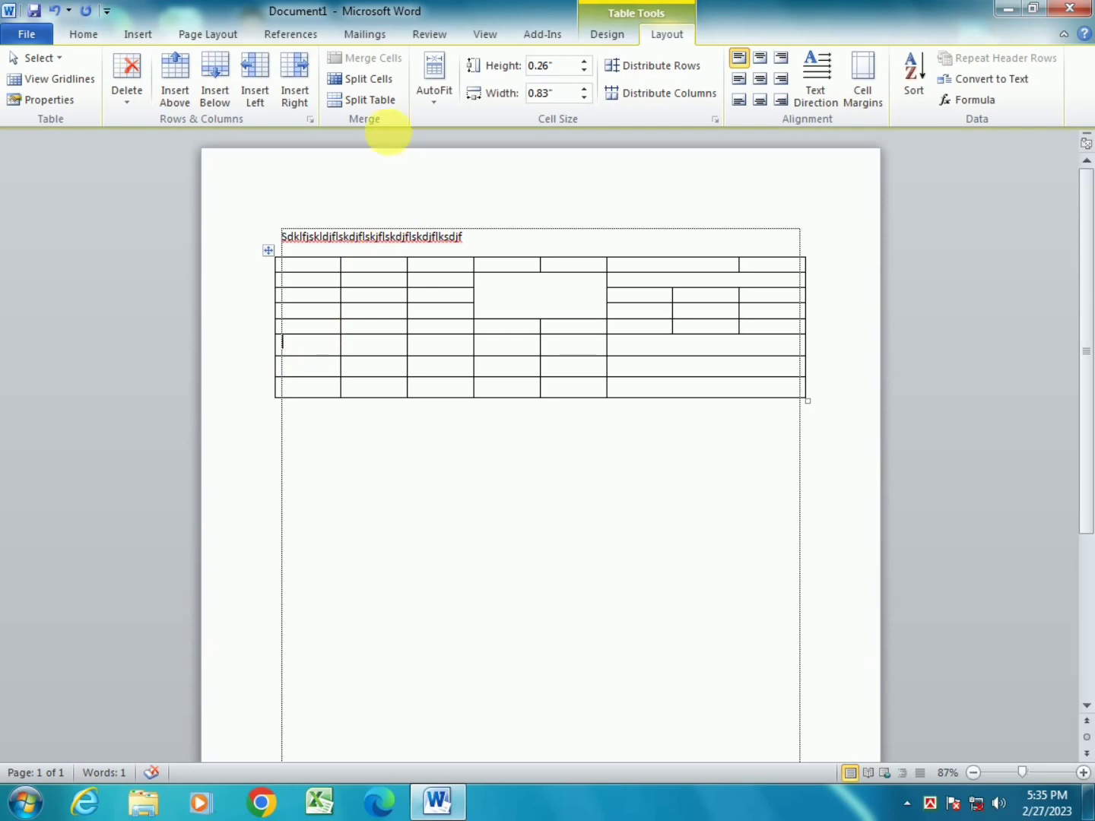
{"action": "left_click", "coordinate": [385, 101]}
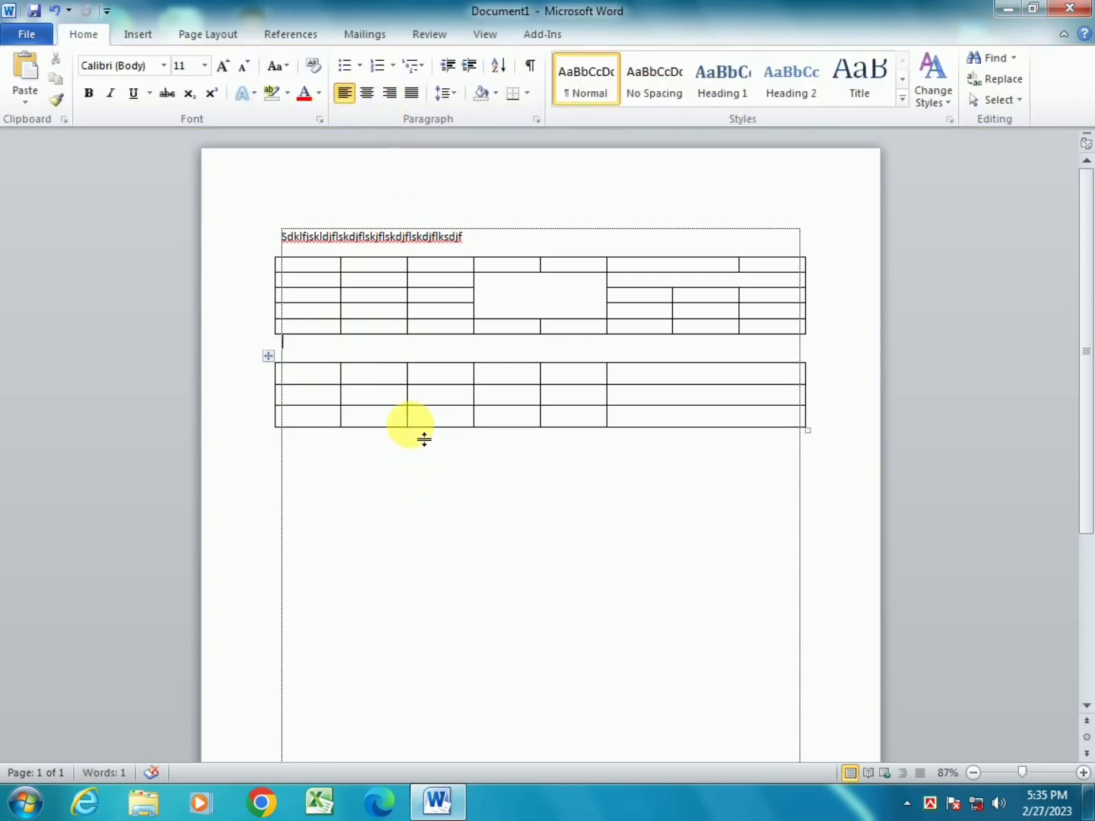
{"action": "key", "text": "ctrl+z"}
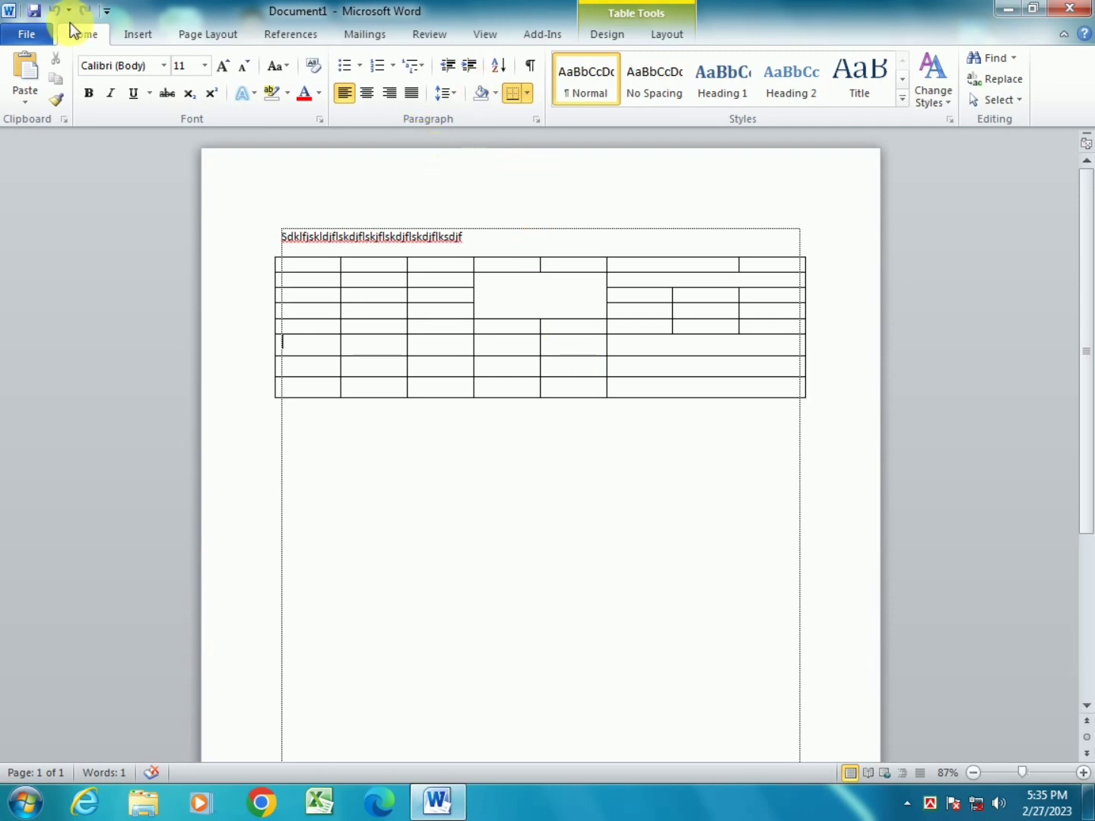
Set the height of the table's third row to 0.2".
{"action": "left_click", "coordinate": [669, 33]}
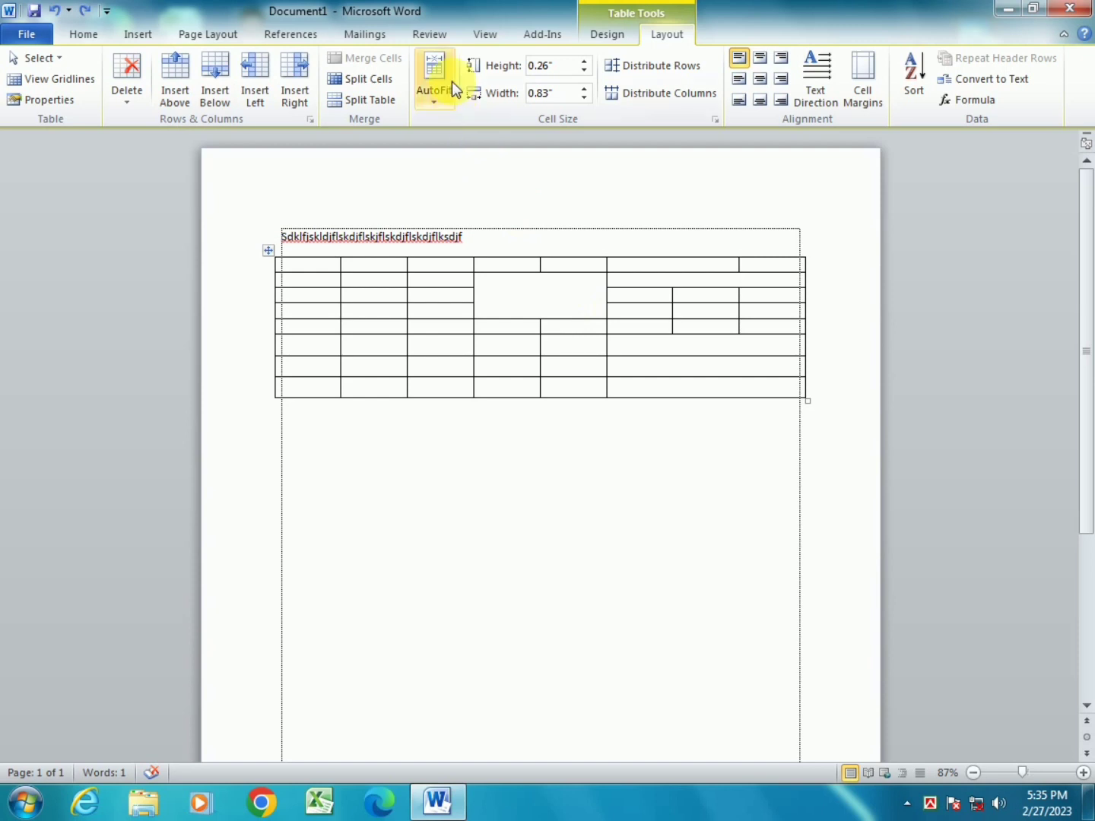
{"action": "left_click", "coordinate": [304, 296]}
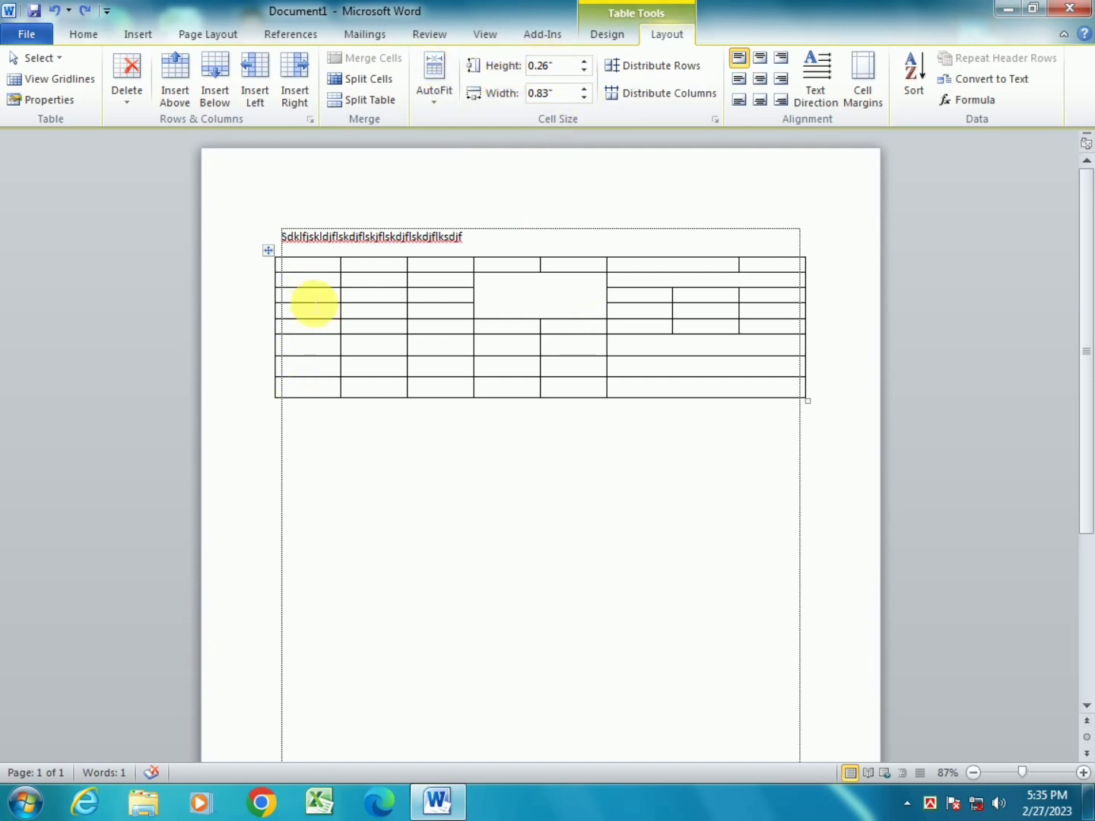
{"action": "left_click", "coordinate": [586, 60]}
{"action": "left_click", "coordinate": [586, 61]}
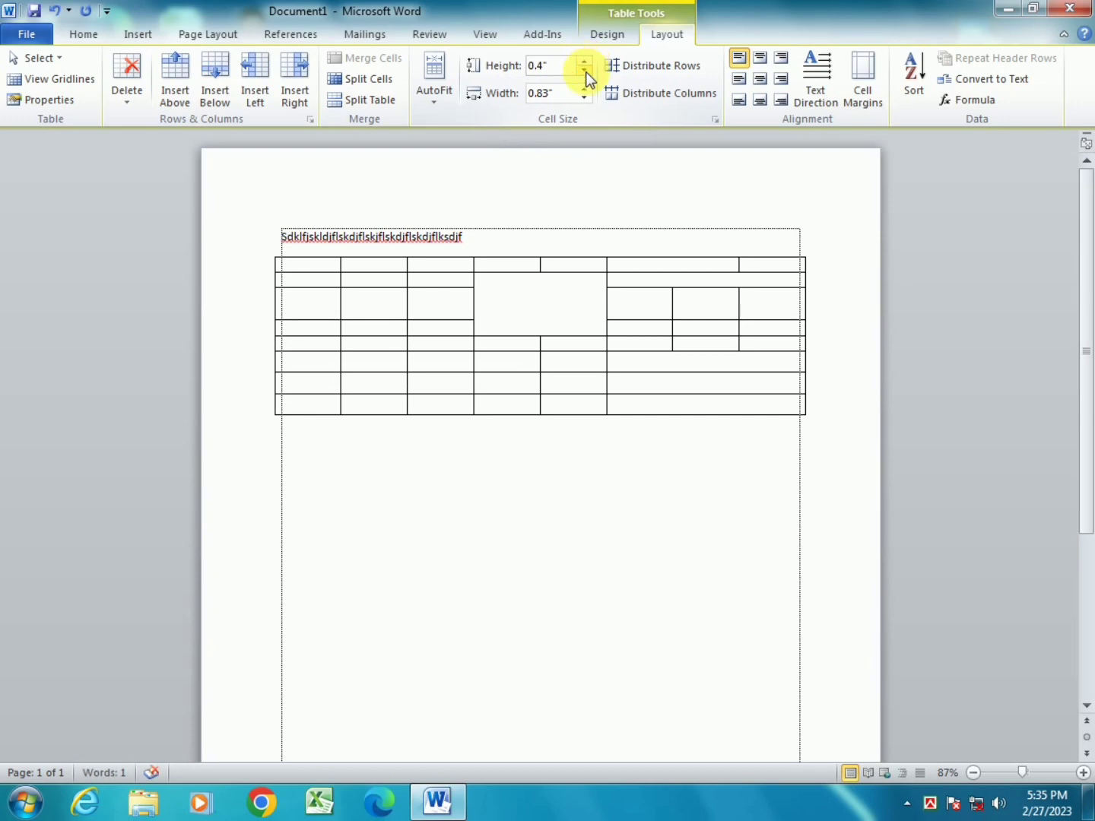
{"action": "left_click", "coordinate": [584, 70]}
{"action": "left_click", "coordinate": [585, 71]}
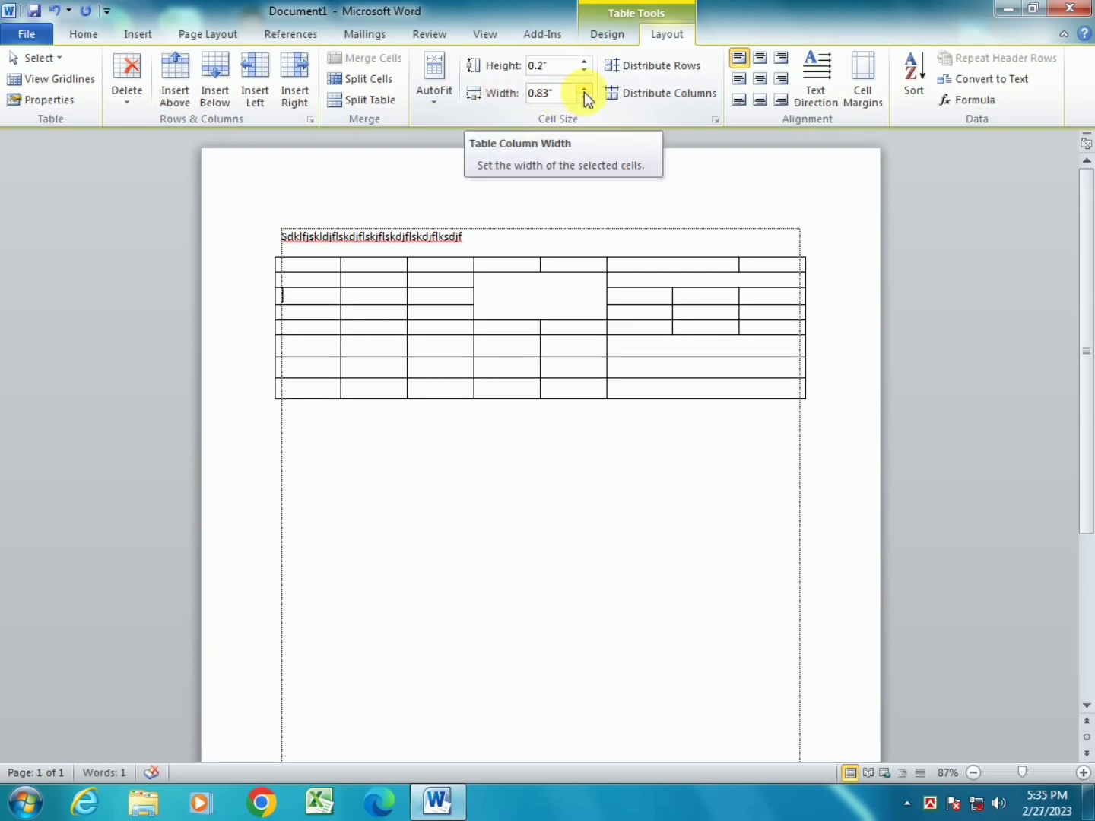
Set the width of the table's first column to 1".
{"action": "left_click", "coordinate": [584, 89]}
{"action": "left_click", "coordinate": [584, 89]}
{"action": "left_click", "coordinate": [584, 89]}
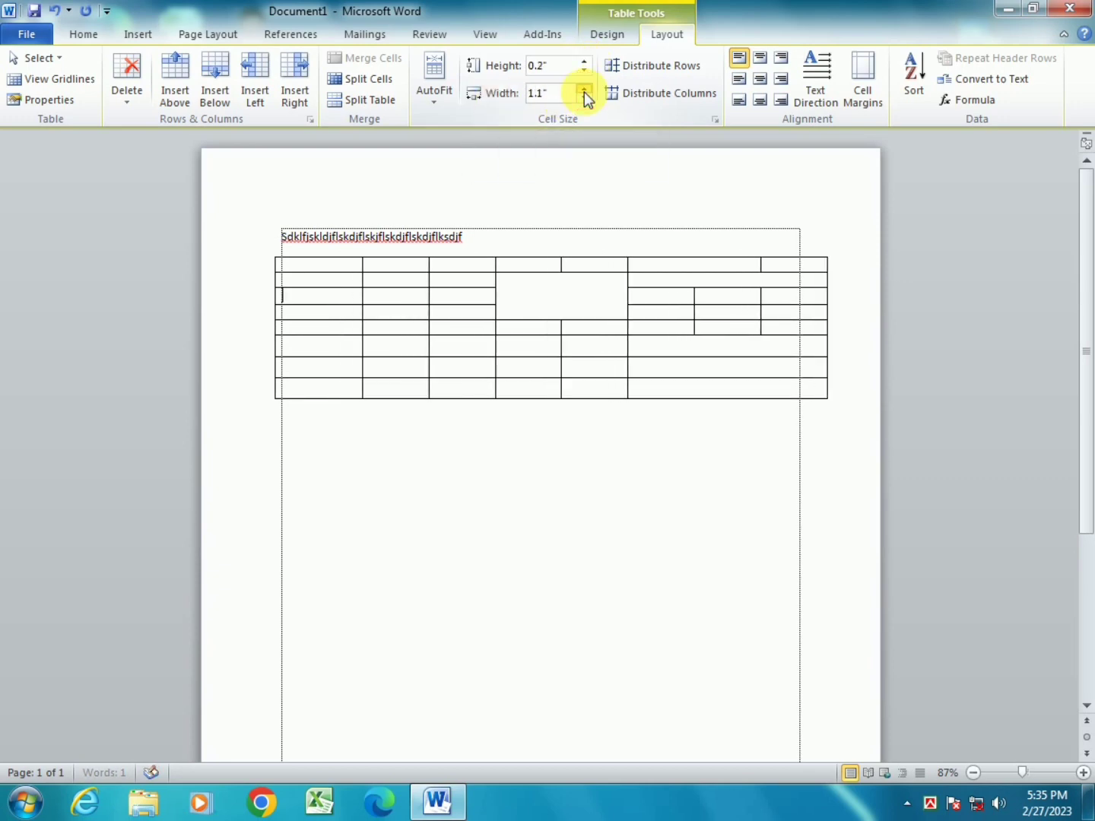
{"action": "left_click", "coordinate": [584, 98]}
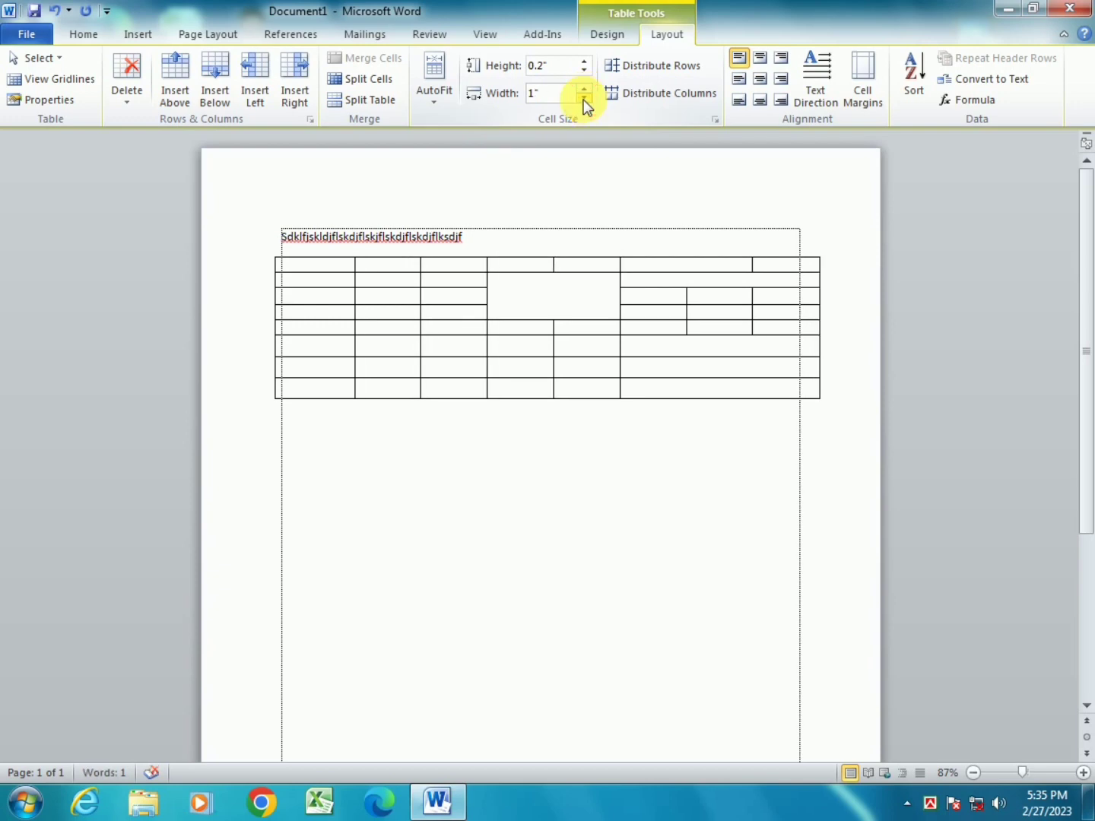
Distribute the table's rows evenly and try to distribute its columns as well.
{"action": "left_click", "coordinate": [640, 67]}
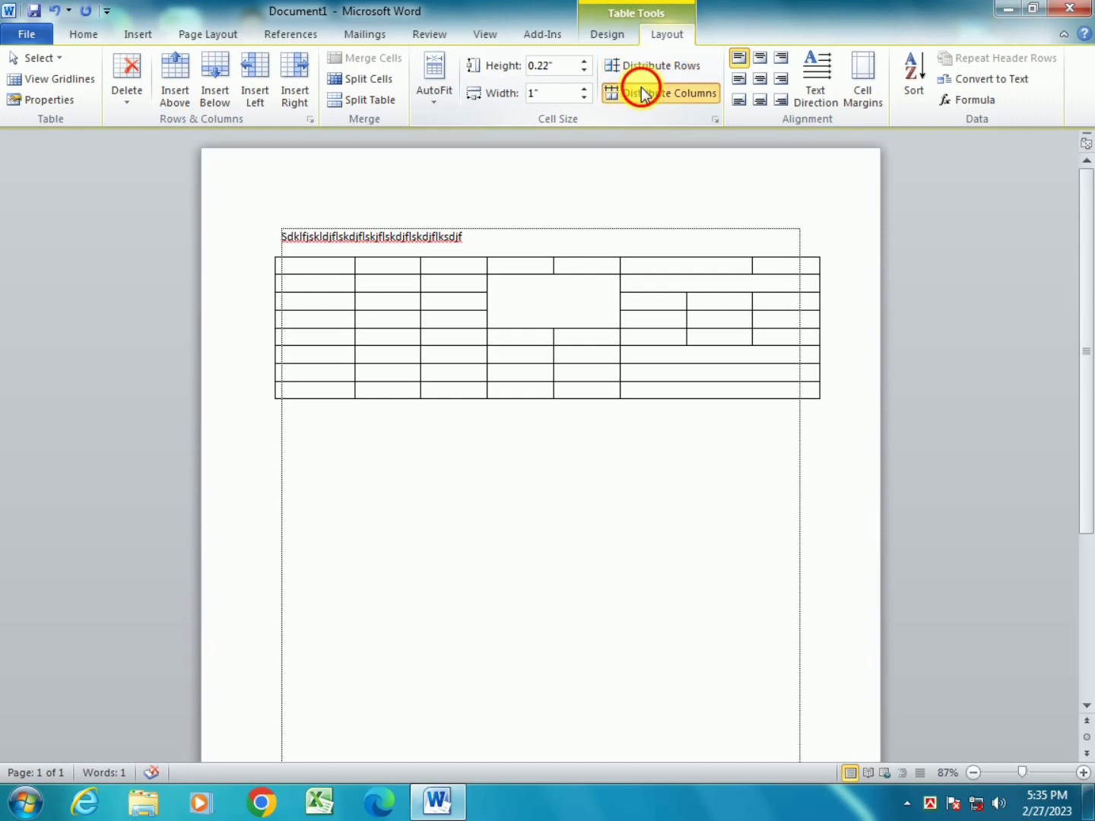
{"action": "left_click", "coordinate": [641, 92]}
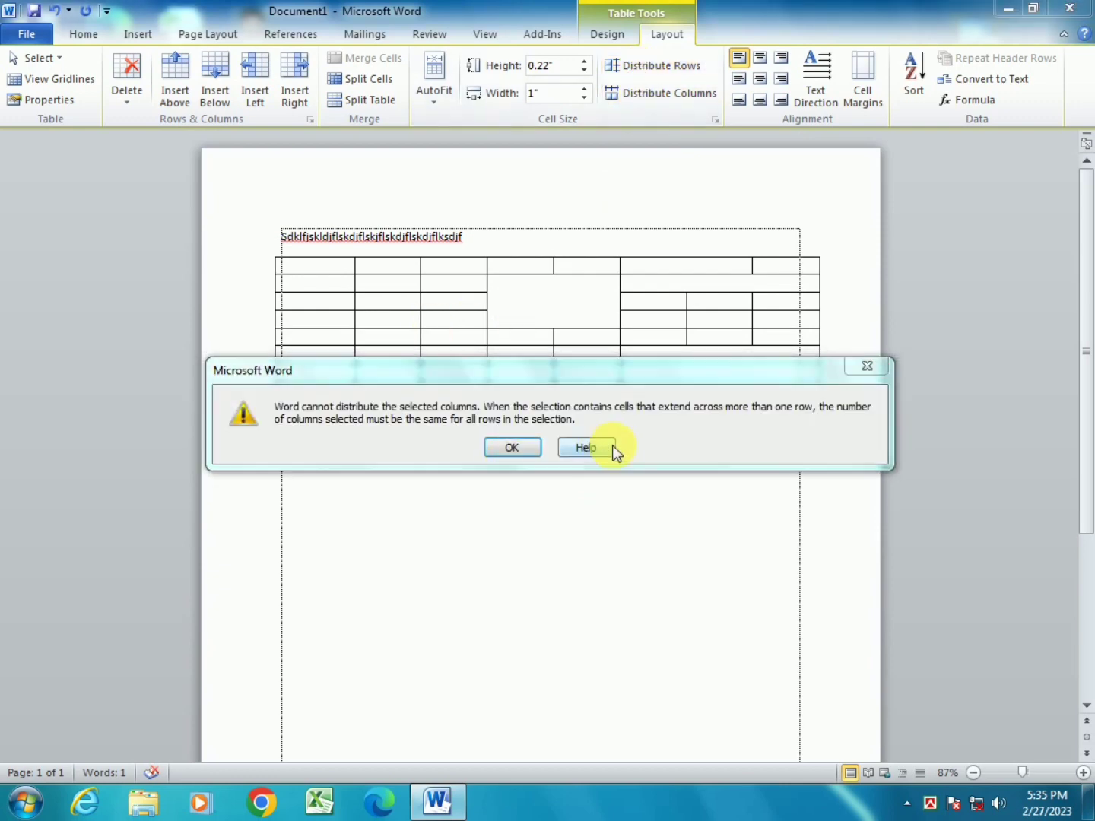
{"action": "left_click", "coordinate": [872, 370]}
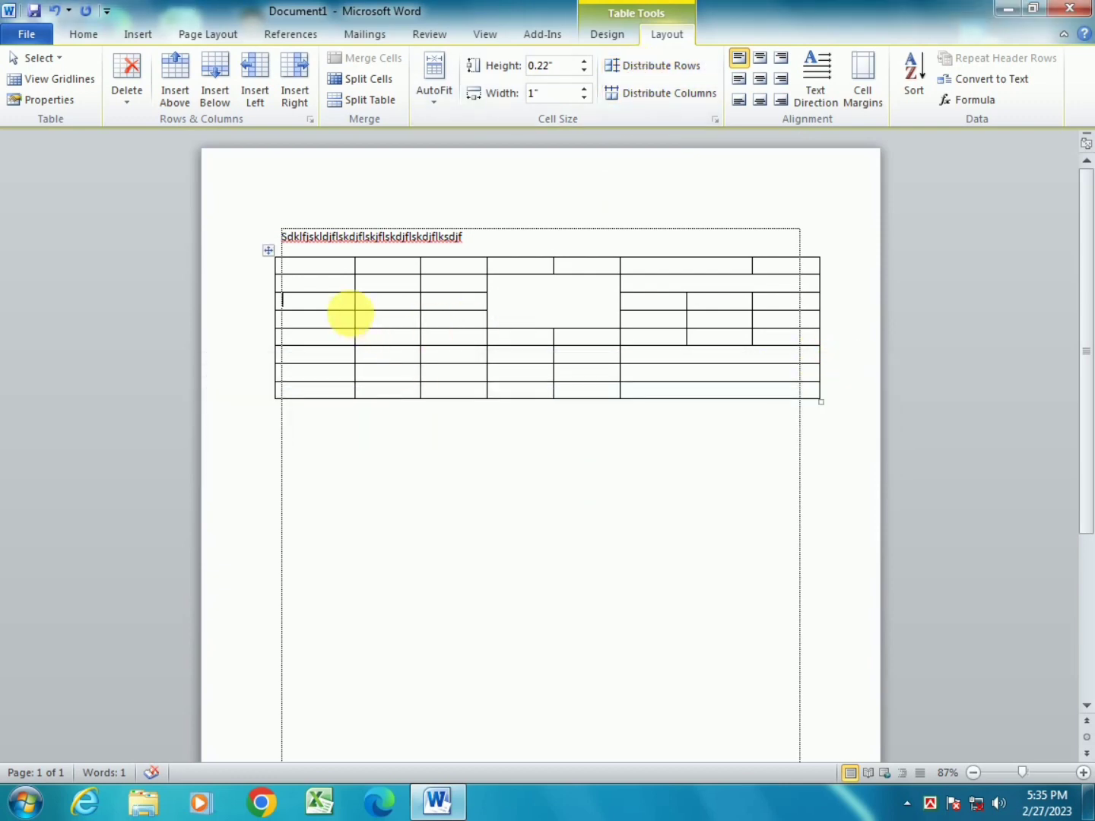
{"action": "left_click_drag", "start_coordinate": [324, 272], "coordinate": [505, 350]}
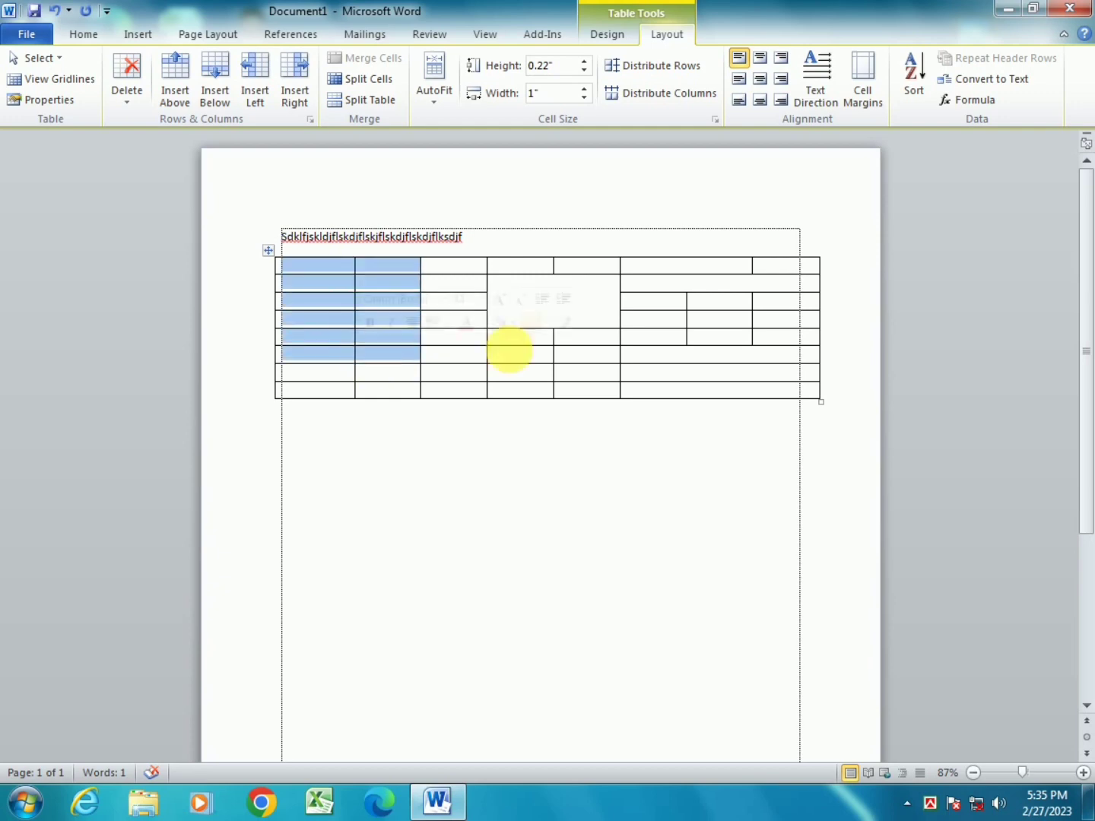
{"action": "left_click", "coordinate": [497, 350]}
Insert a new table with 5 columns and 2 rows at fixed automatic column width directly below the existing table.
{"action": "left_click", "coordinate": [305, 473]}
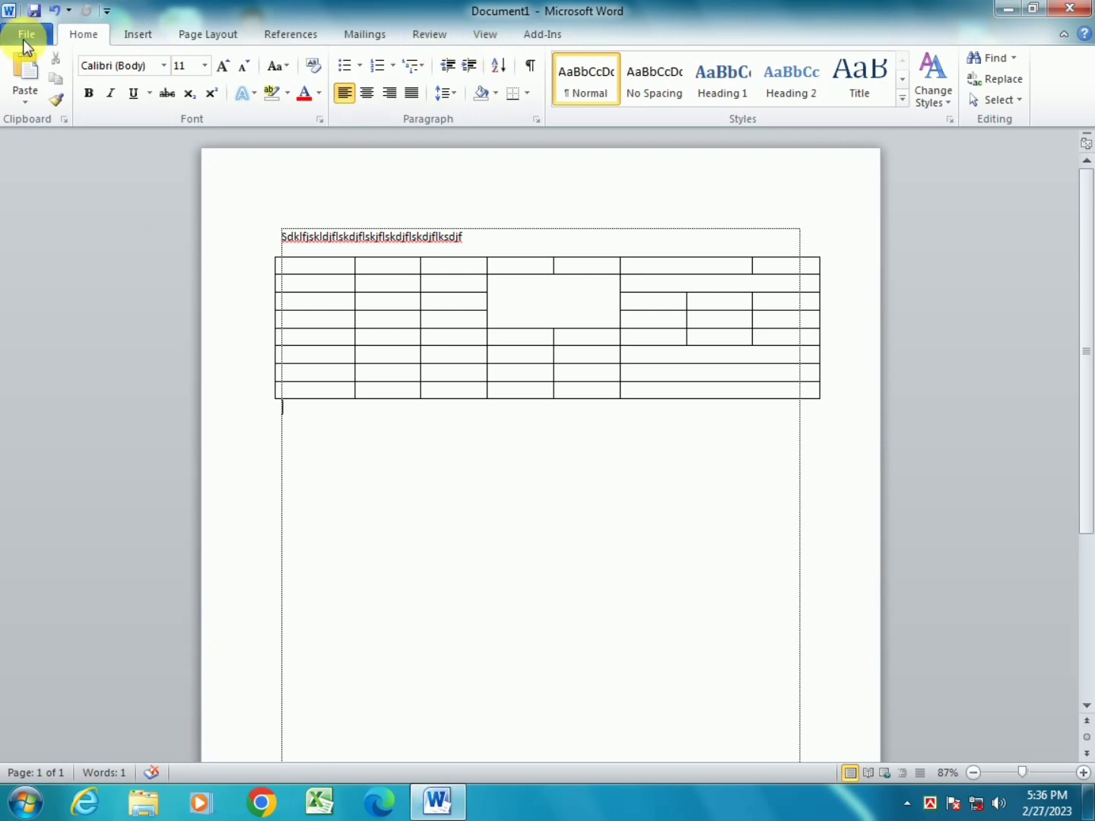
{"action": "left_click", "coordinate": [139, 35]}
{"action": "left_click", "coordinate": [153, 103]}
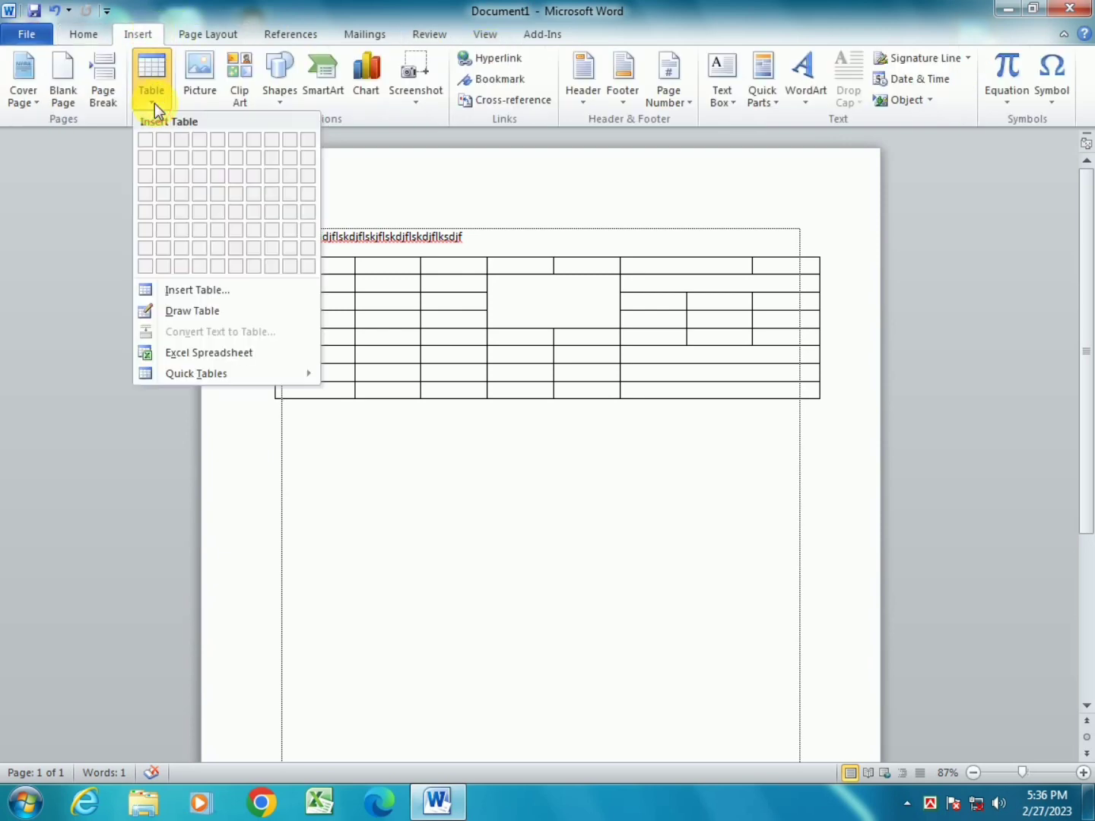
{"action": "left_click", "coordinate": [188, 293]}
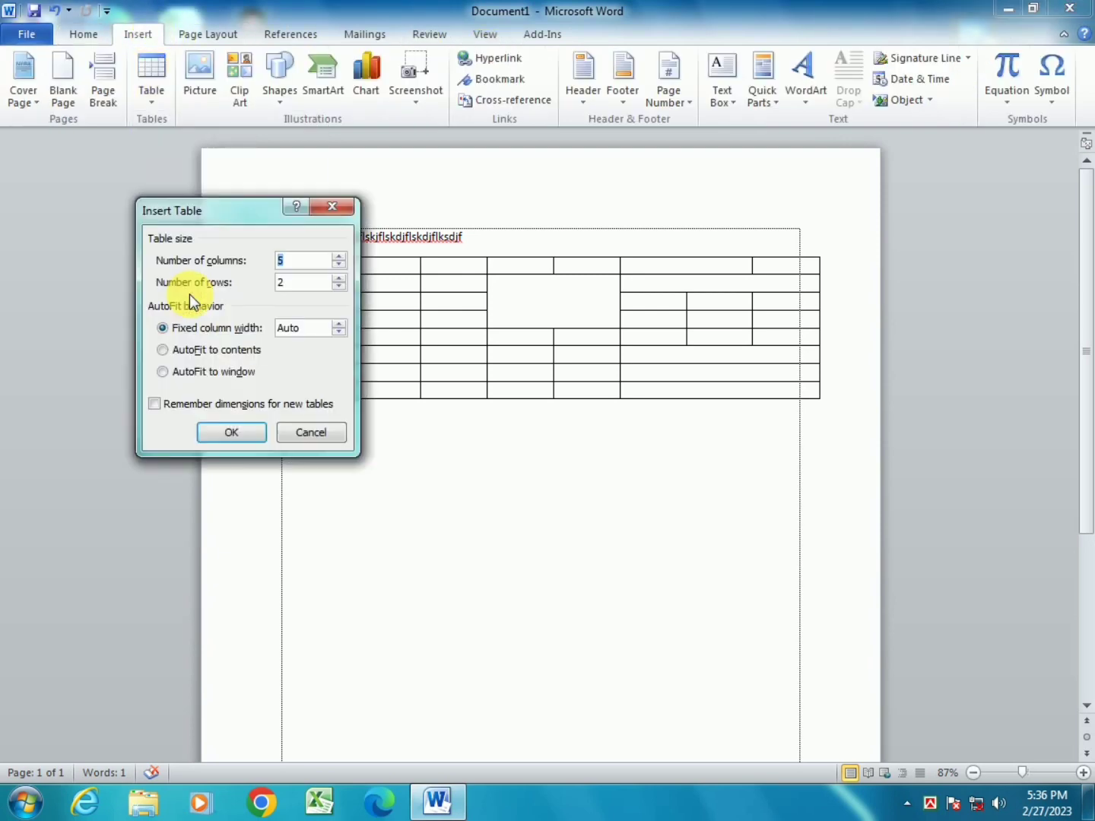
{"action": "left_click", "coordinate": [234, 435]}
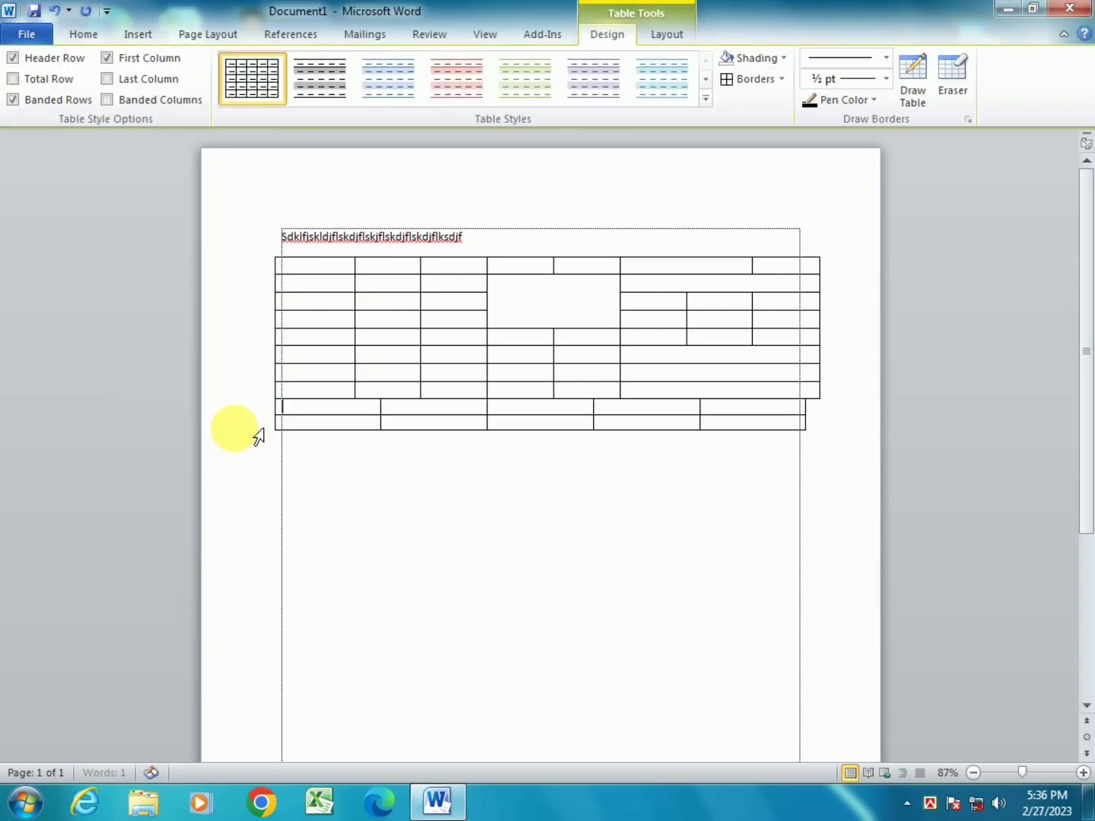
Insert a table with 6 columns and 4 rows in the blank area below the existing tables.
{"action": "left_click", "coordinate": [327, 578]}
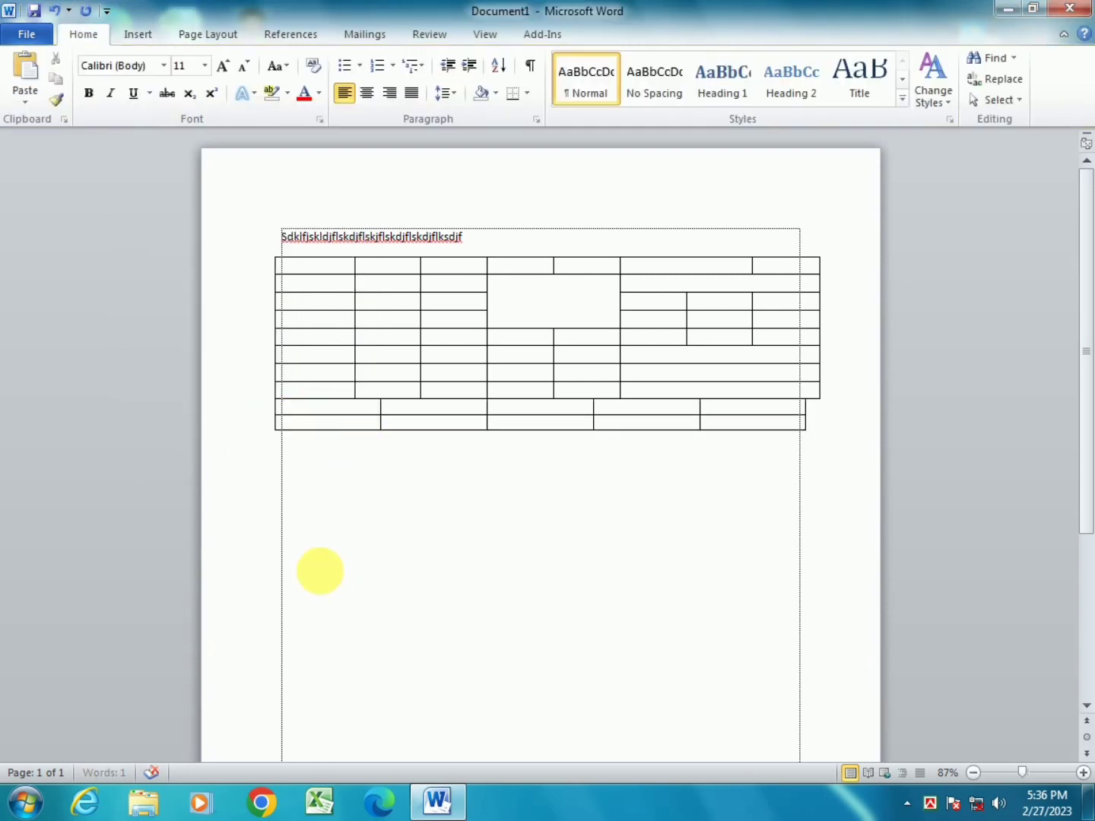
{"action": "left_click", "coordinate": [138, 34]}
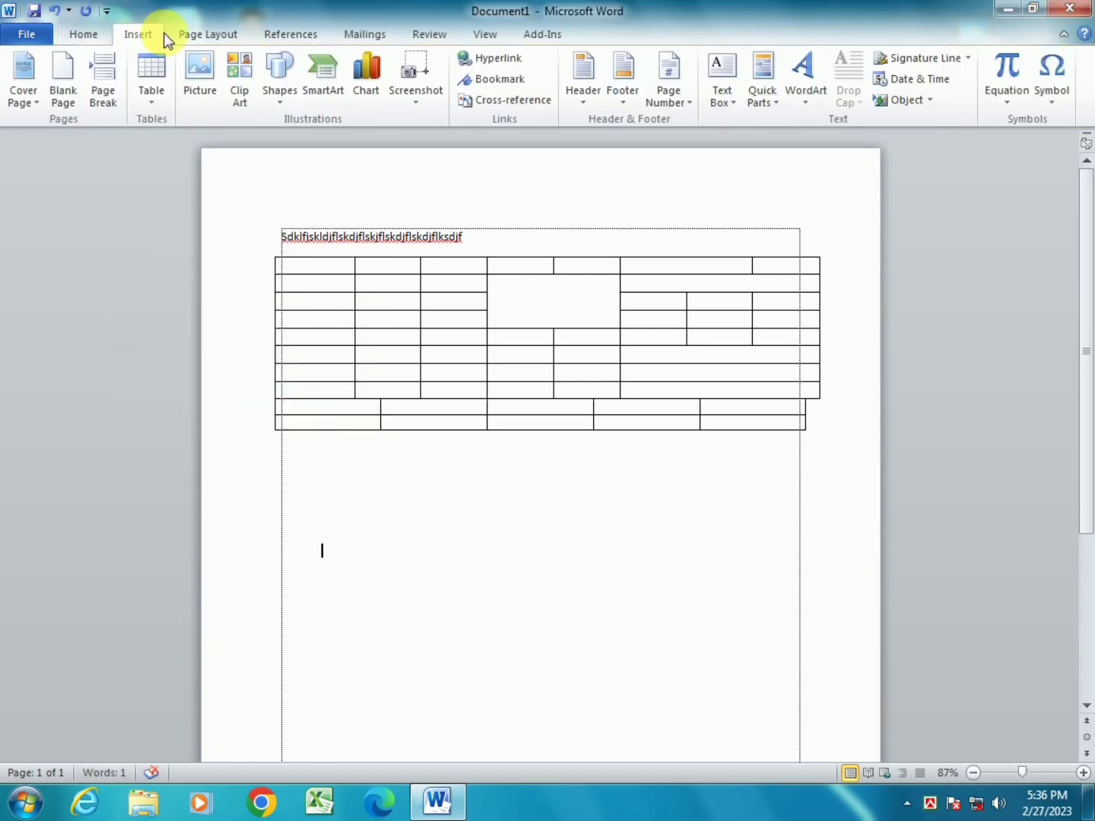
{"action": "left_click", "coordinate": [152, 92]}
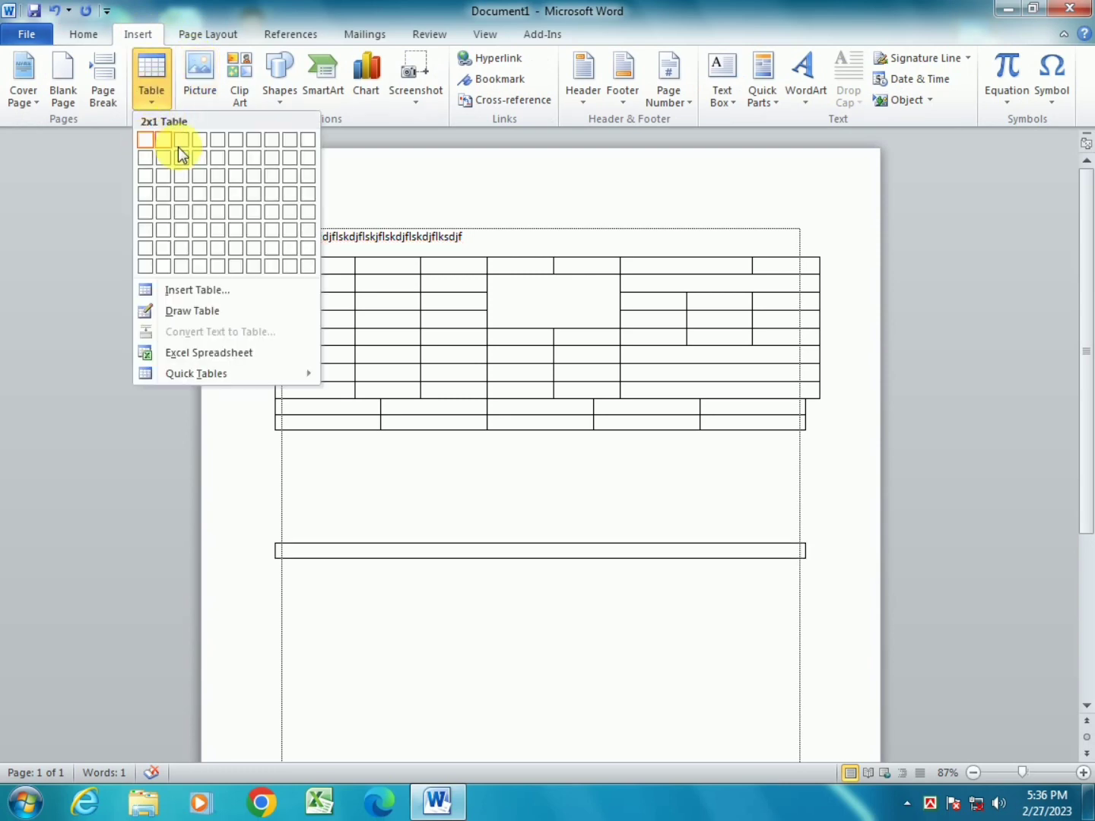
{"action": "left_click", "coordinate": [235, 201]}
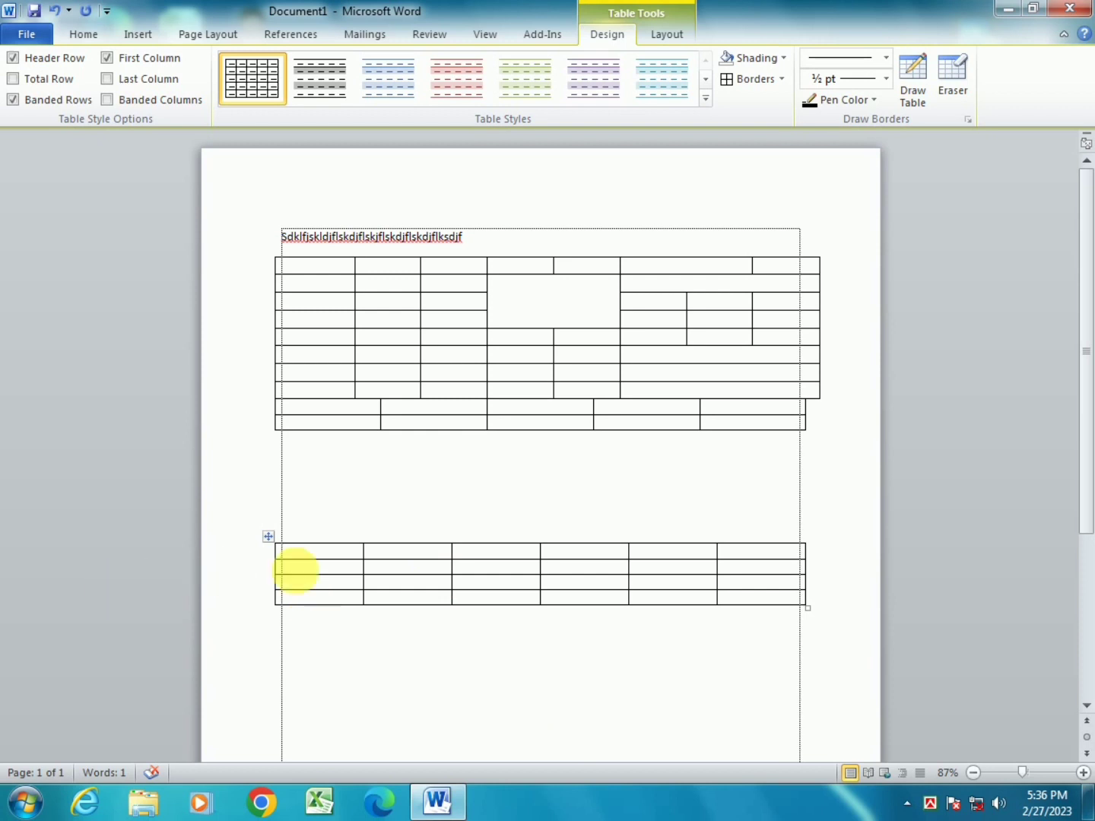
Enlarge the new lower table's second row and widen its first column to about 1.7", and distribute its rows and columns evenly.
{"action": "left_click_drag", "start_coordinate": [316, 590], "coordinate": [411, 593]}
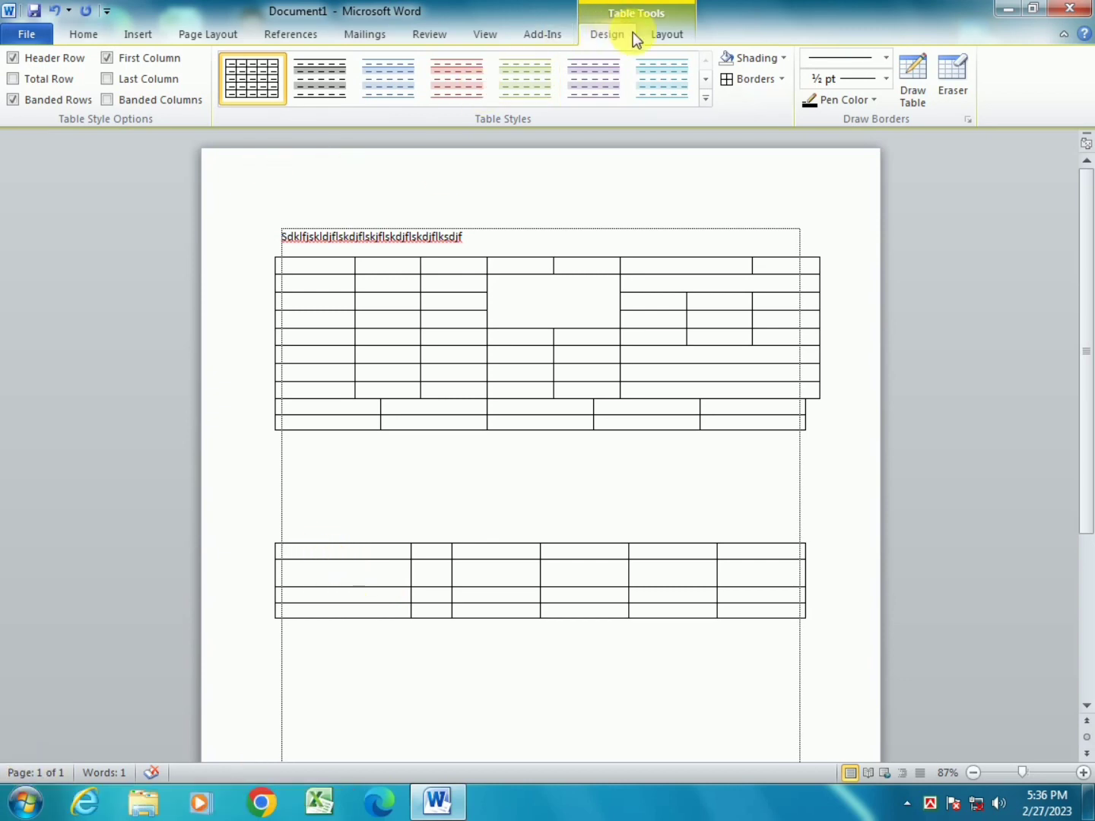
{"action": "left_click", "coordinate": [661, 42]}
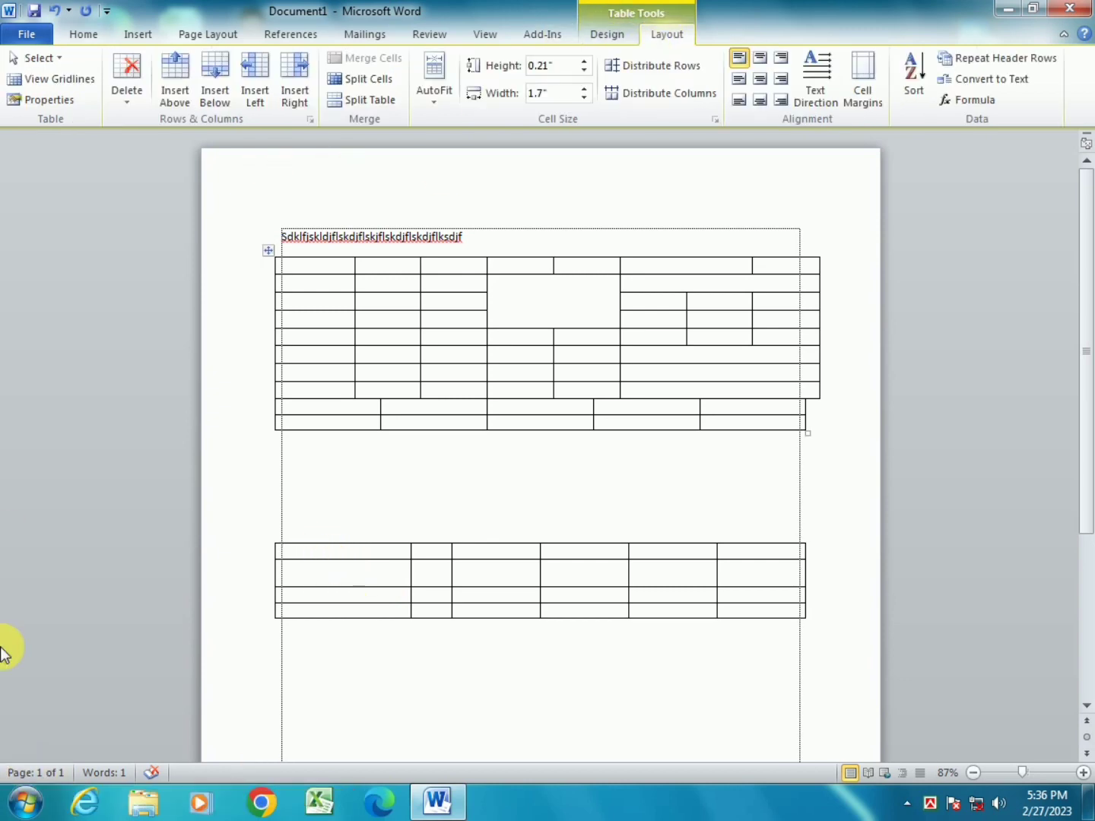
{"action": "left_click", "coordinate": [648, 66]}
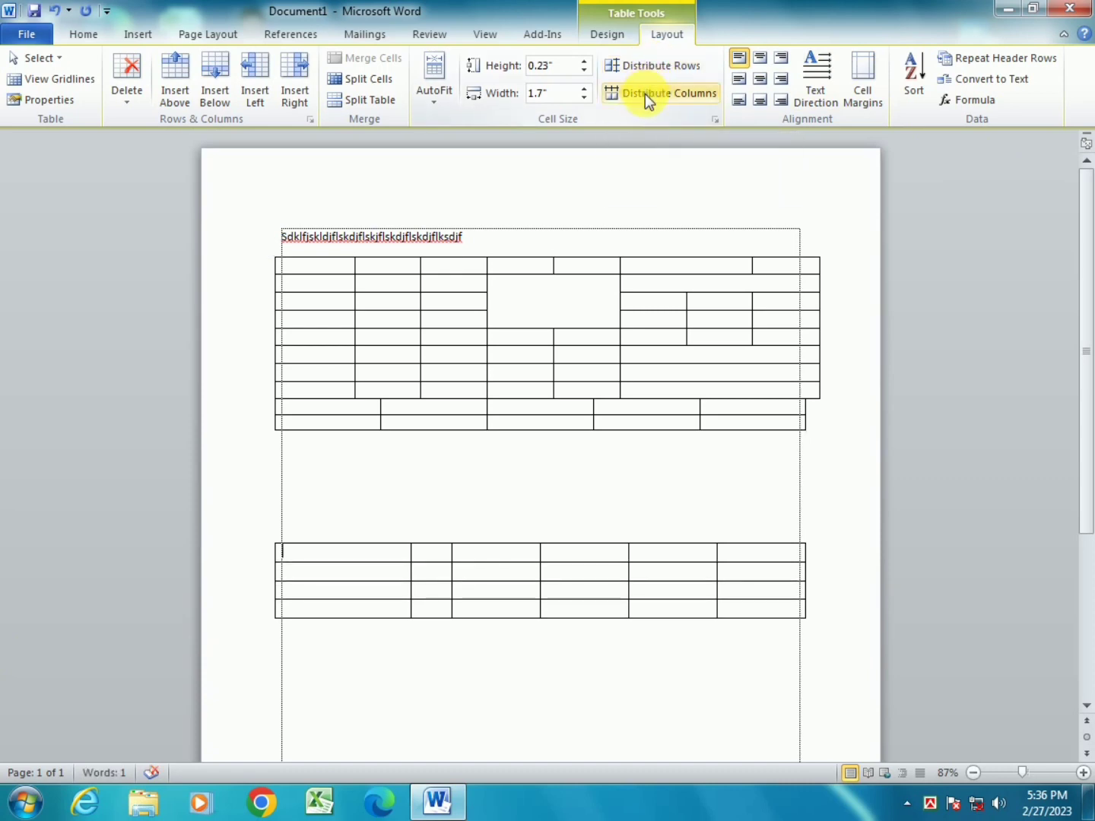
{"action": "left_click", "coordinate": [645, 93]}
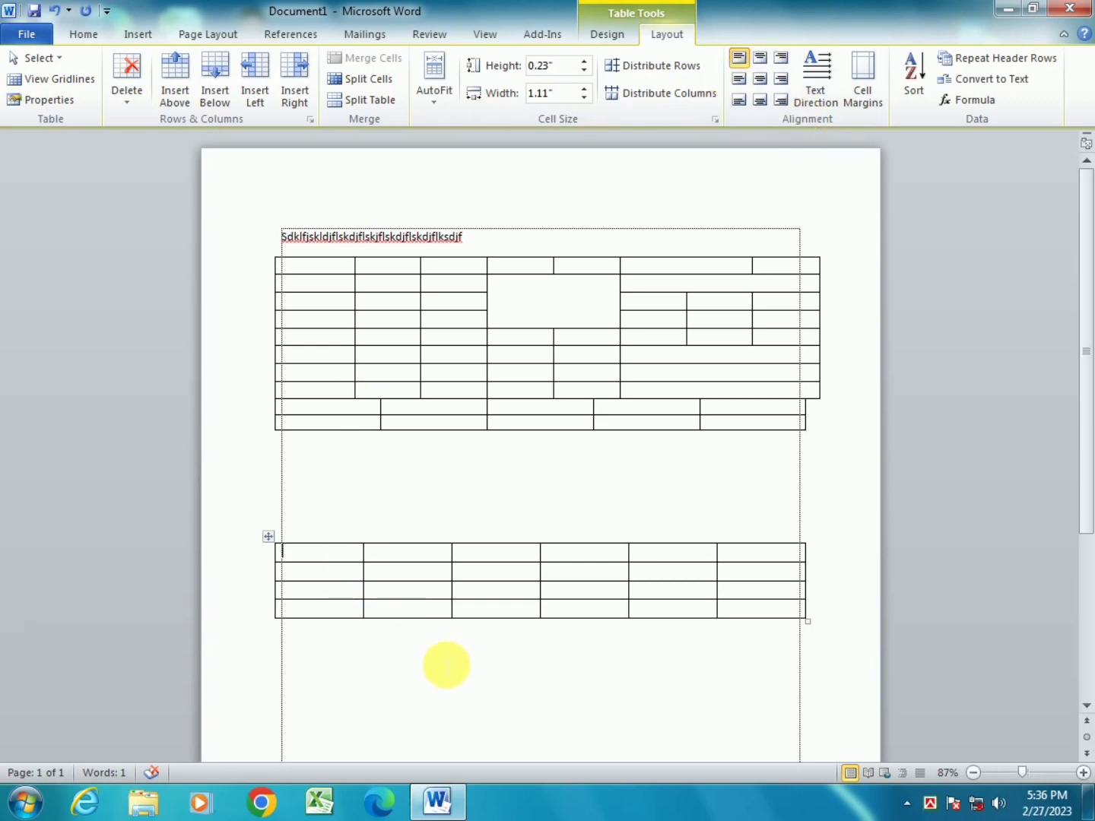
Enter "dgdfgdgdg" in the lower table's first cell and enlarge that cell to about 0.49" high and 1.7" wide.
{"action": "type", "text": "dgdfgdgdg"}
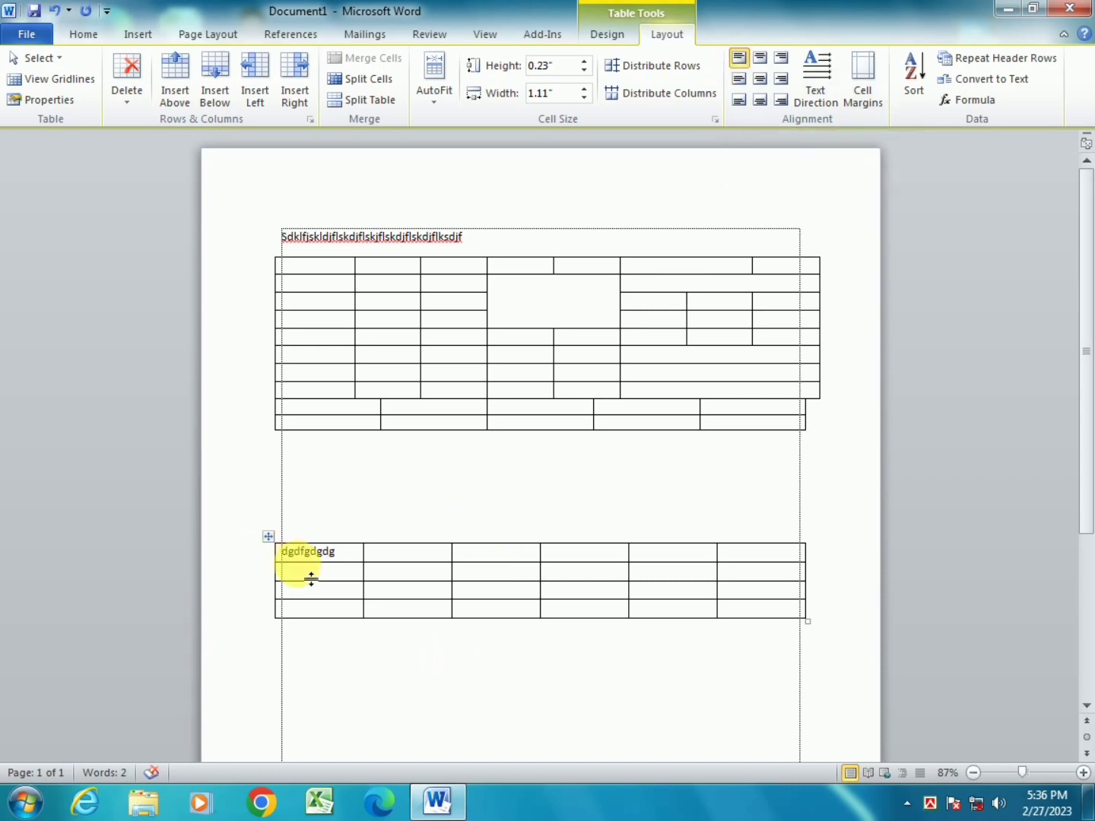
{"action": "left_click_drag", "start_coordinate": [312, 578], "coordinate": [311, 601]}
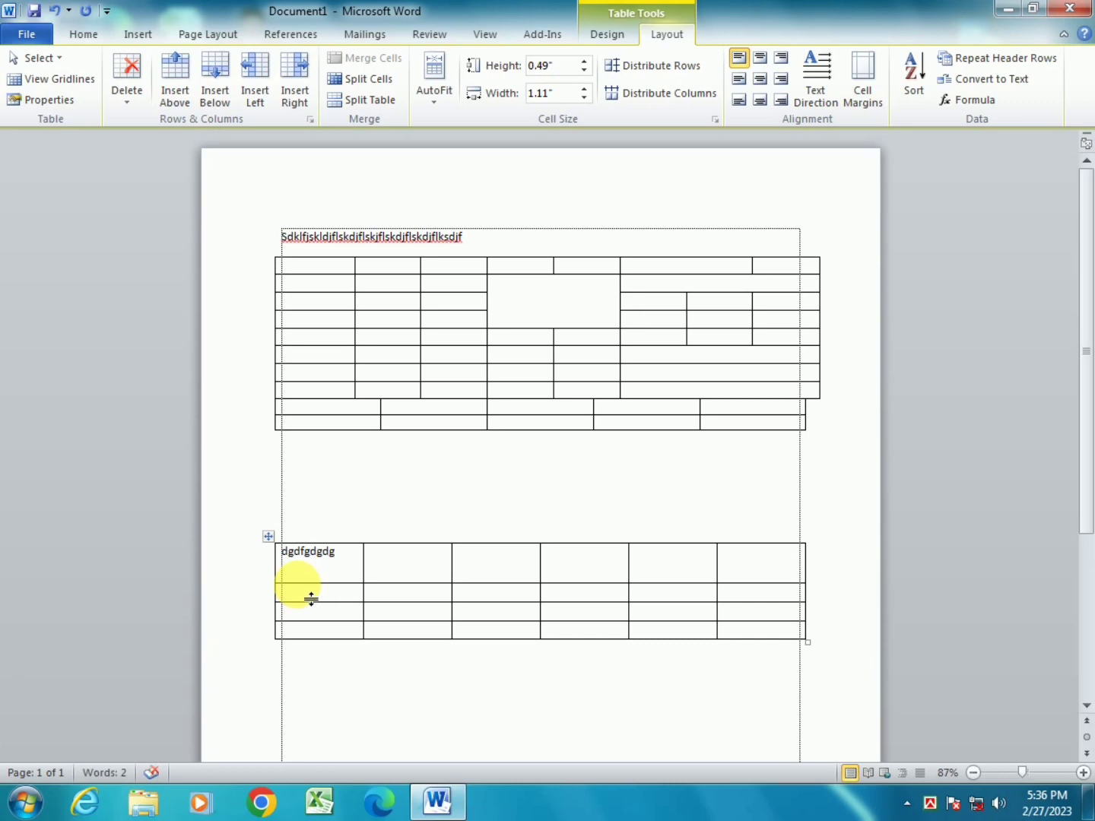
{"action": "left_click_drag", "start_coordinate": [362, 569], "coordinate": [412, 584]}
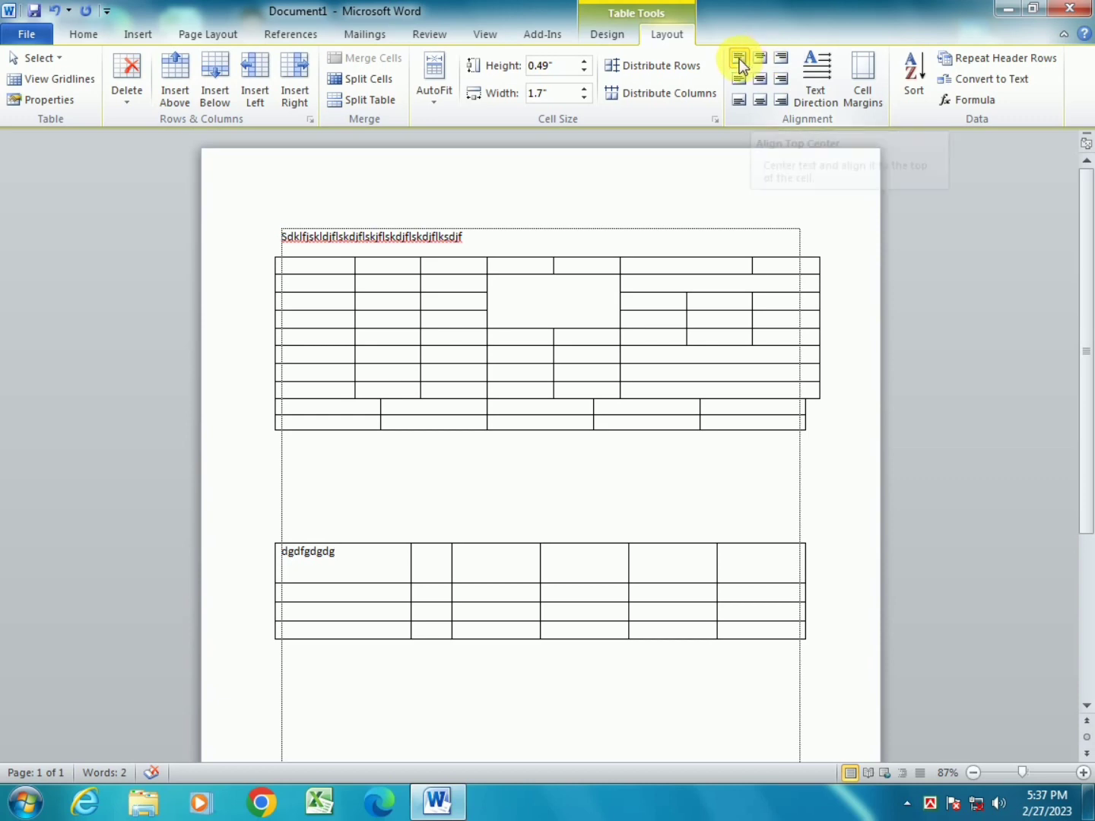
Try different top, center and bottom alignments on the "dgdfgdgdg" cell, finishing with Align Bottom Right.
{"action": "left_click", "coordinate": [781, 58]}
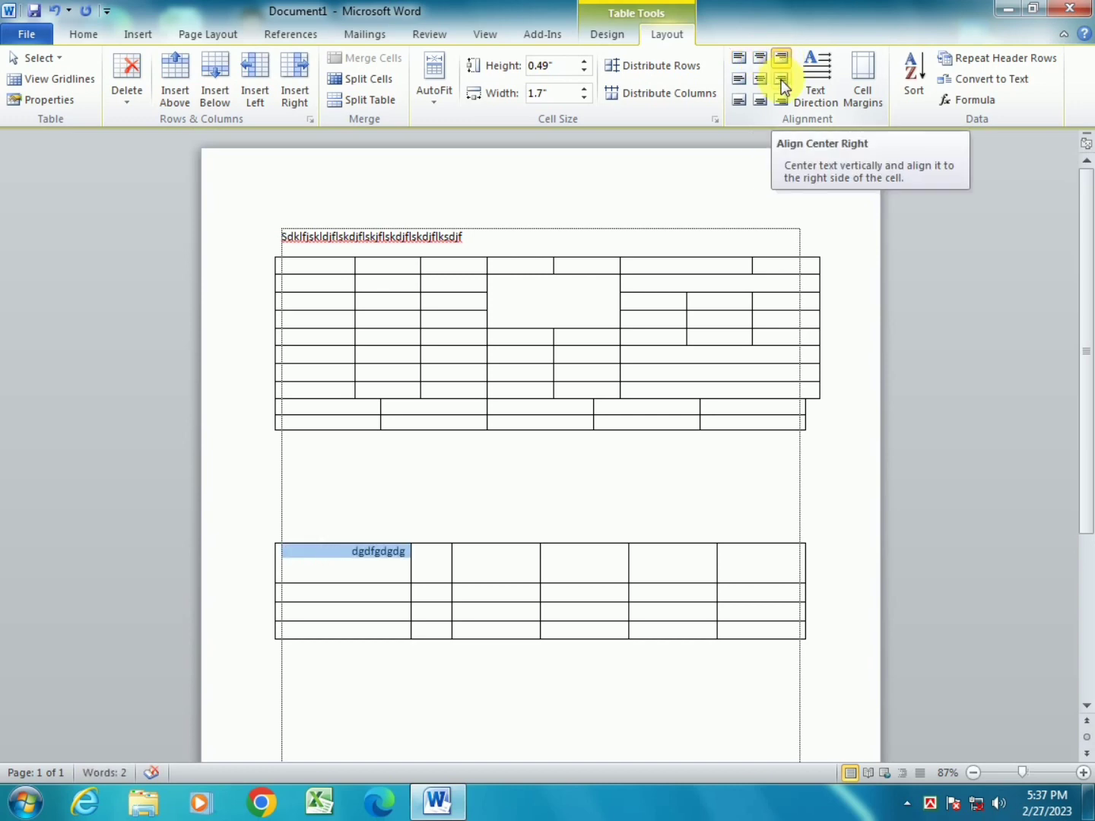
{"action": "left_click", "coordinate": [781, 82]}
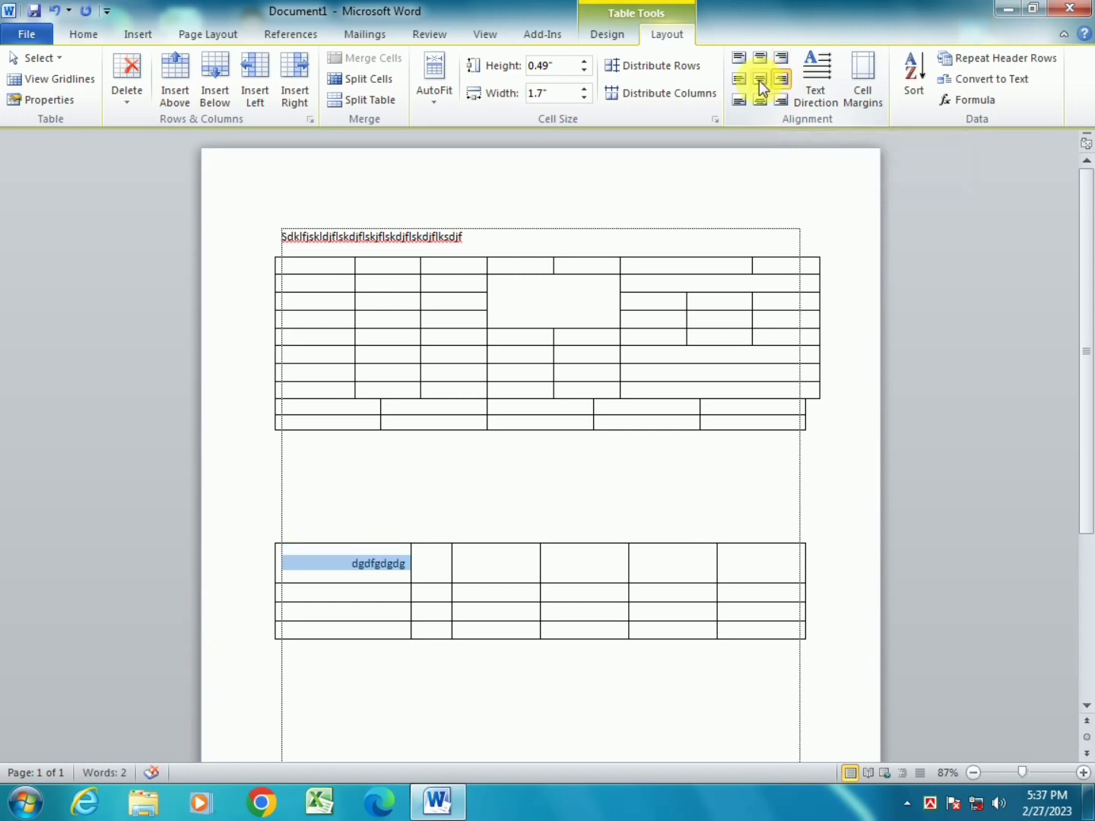
{"action": "left_click", "coordinate": [760, 80]}
{"action": "left_click", "coordinate": [737, 79]}
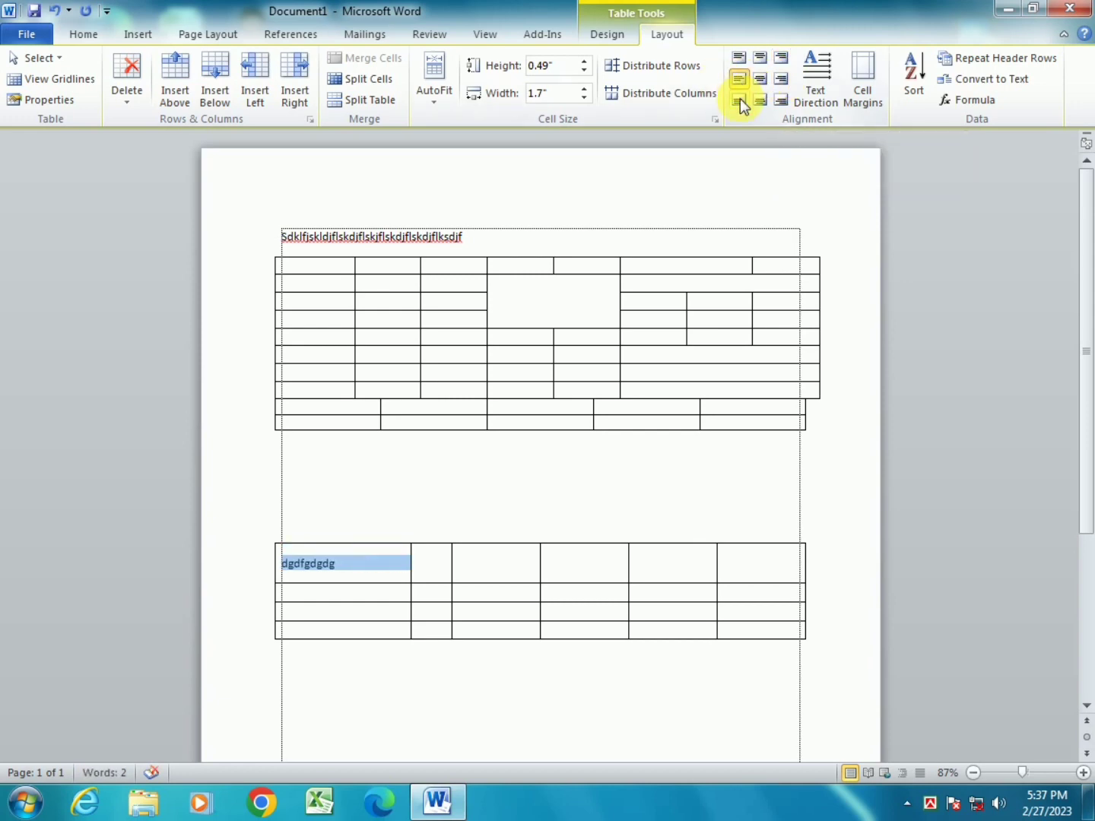
{"action": "left_click", "coordinate": [742, 104]}
{"action": "left_click", "coordinate": [760, 104]}
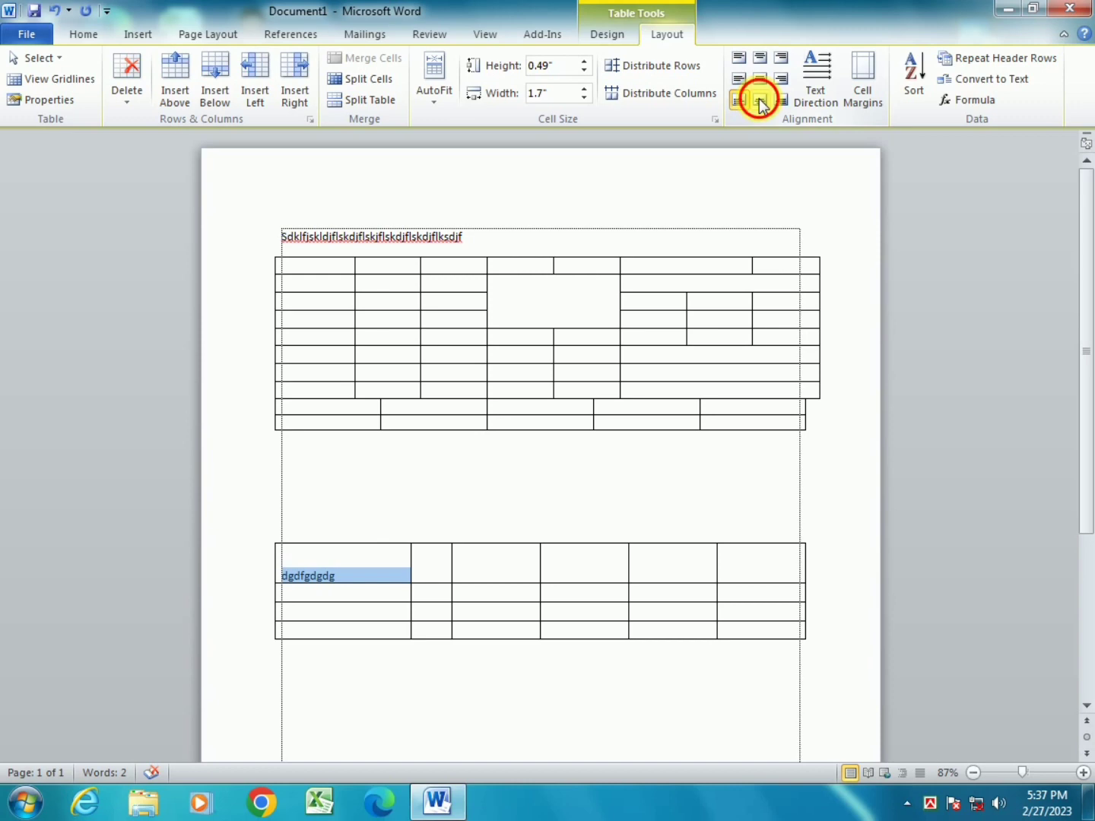
{"action": "left_click", "coordinate": [781, 101]}
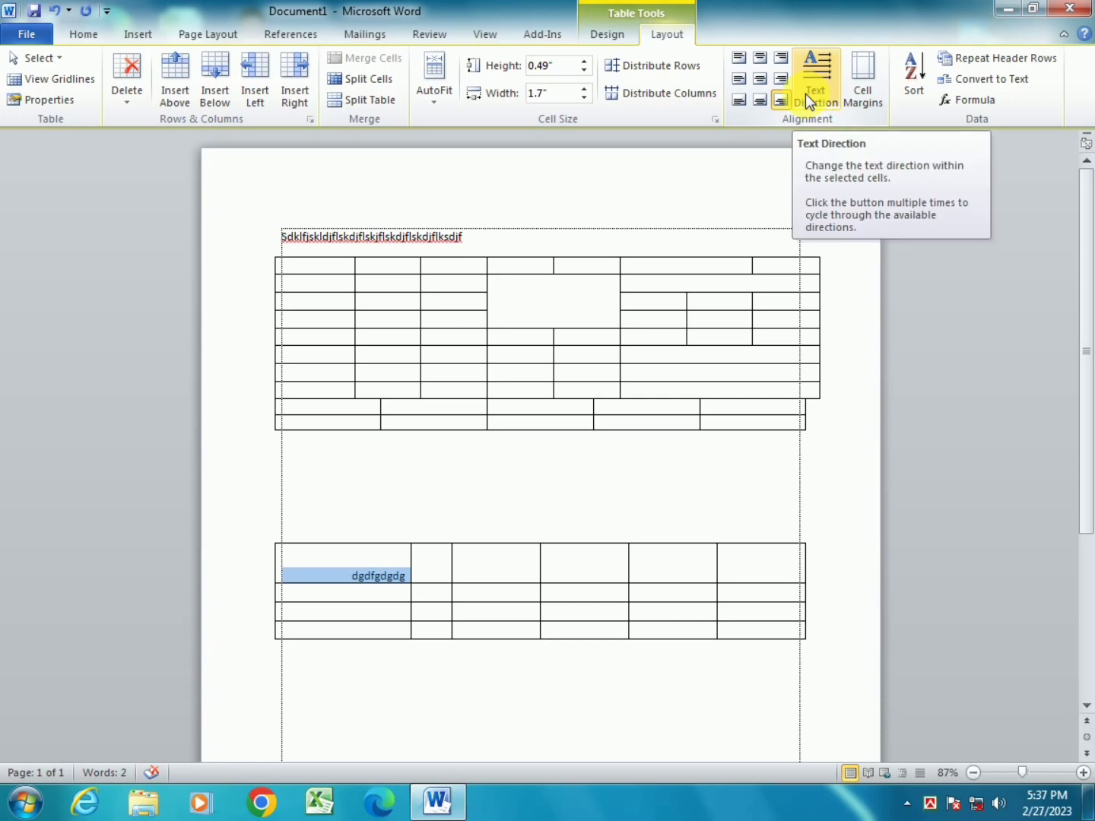
Cycle the "dgdfgdgdg" cell's text direction through the available vertical orientations and back to horizontal.
{"action": "left_click", "coordinate": [812, 79]}
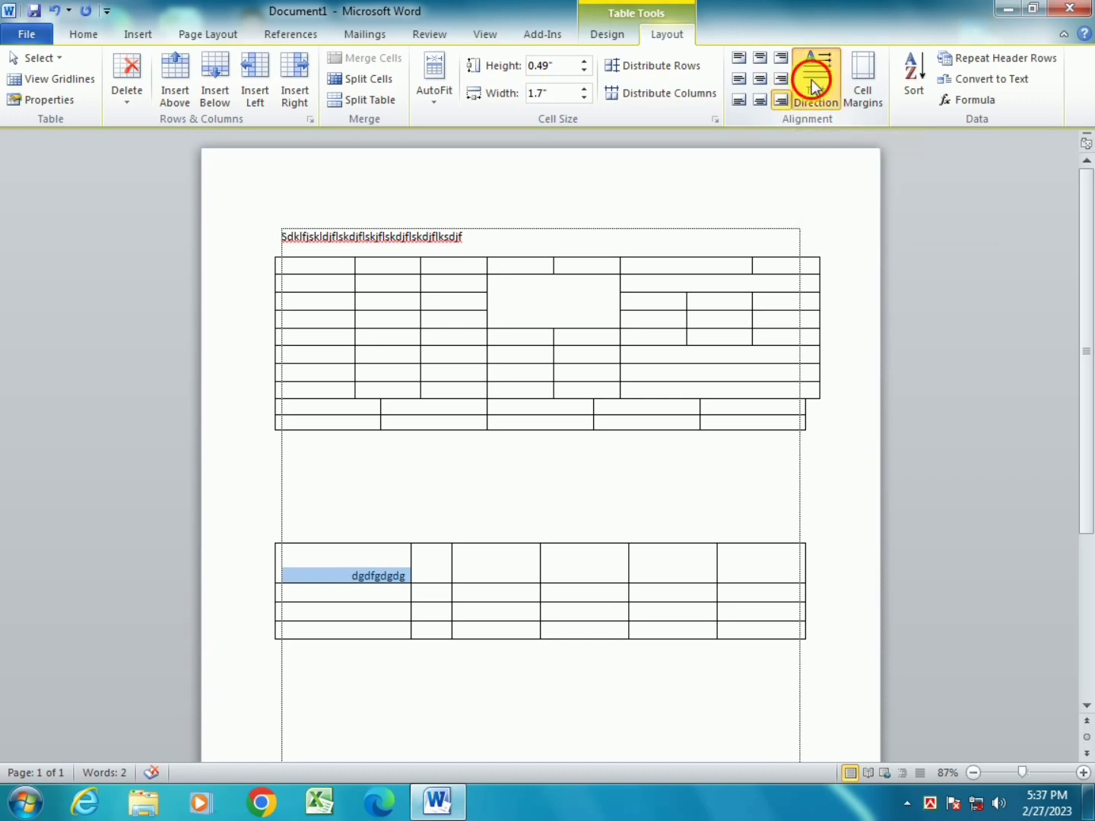
{"action": "left_click", "coordinate": [811, 79]}
{"action": "left_click", "coordinate": [812, 78]}
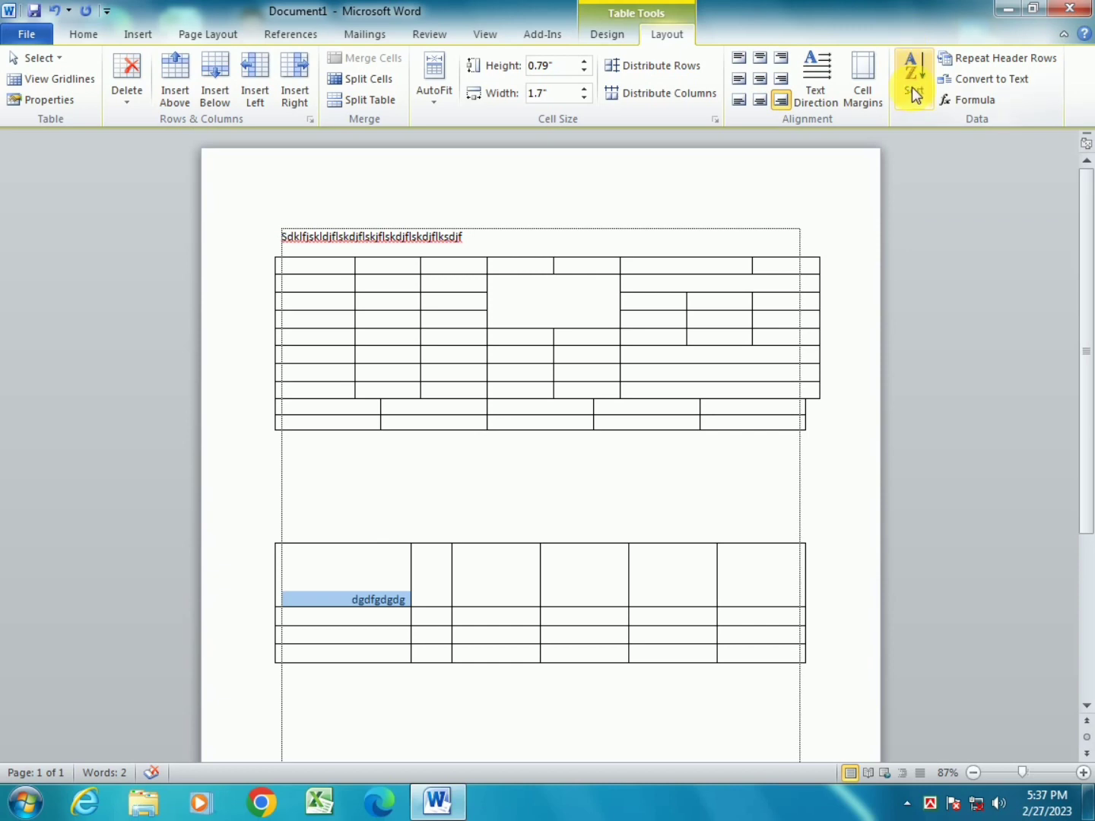
Place the insertion point in the first cell of the upper table.
{"action": "left_click", "coordinate": [313, 270]}
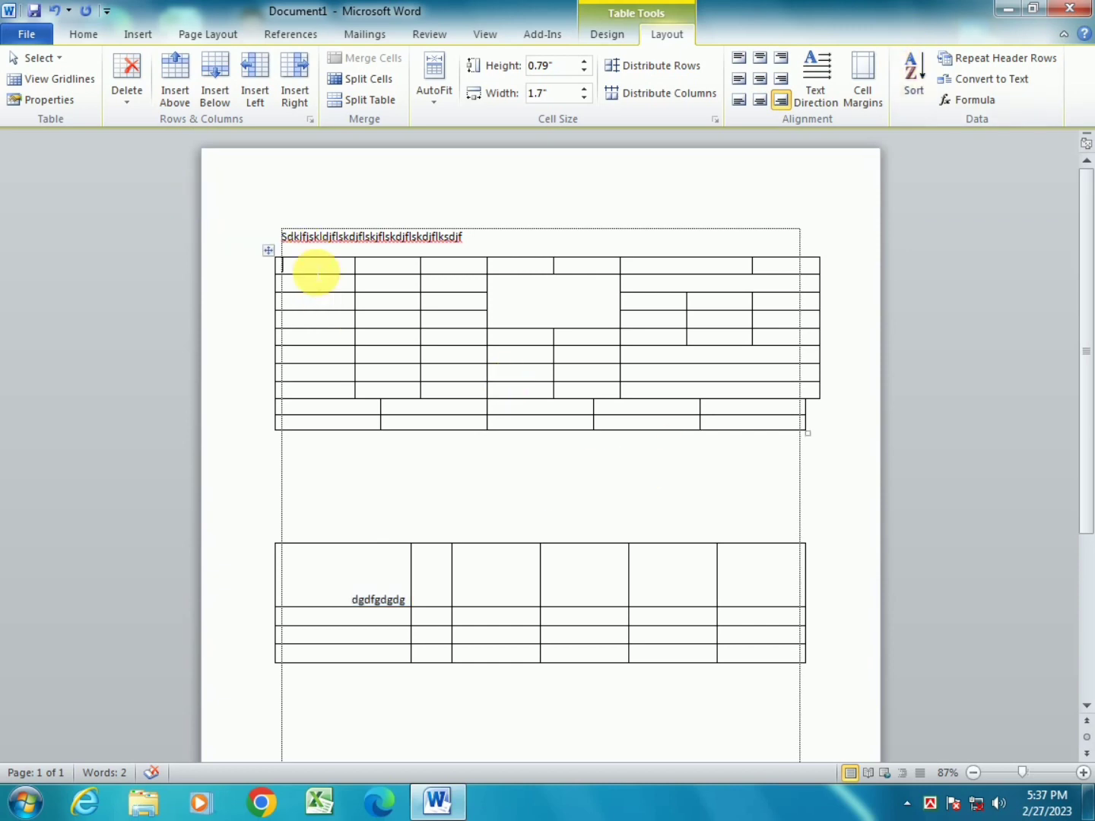